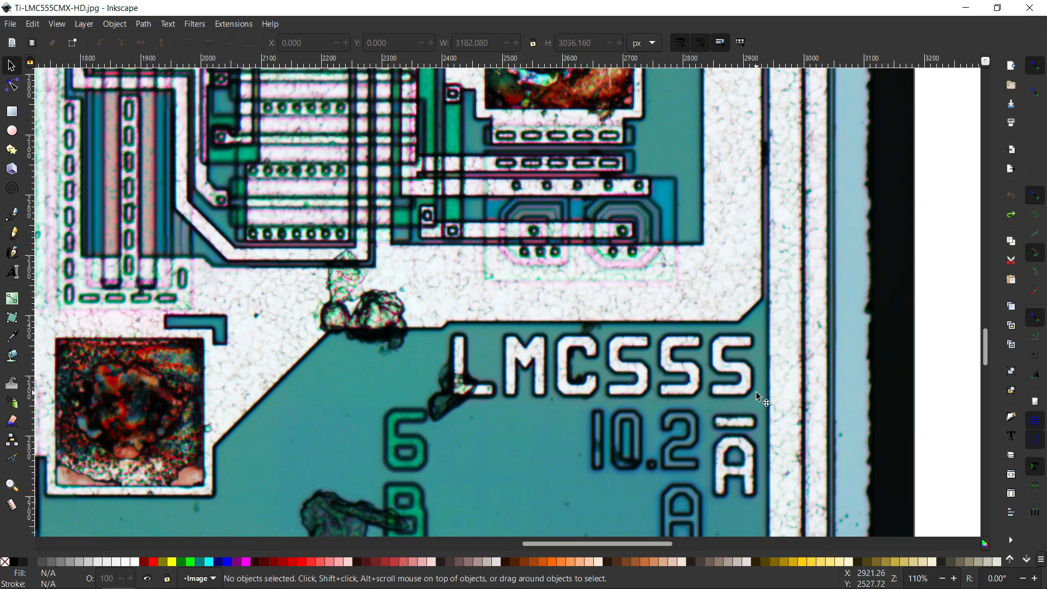
Survey the die photo and examine the bond pad near the top centre, its contact rows and the trace joining the upper metal rail.
ctrl+scroll(756, 393, down, 4)
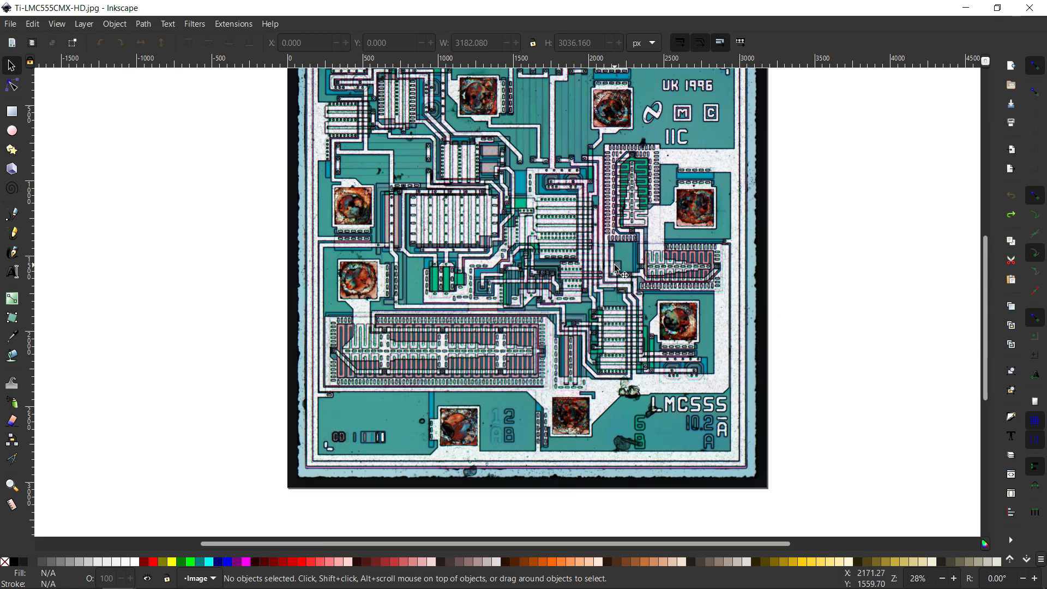
scroll(988, 297, up, 1)
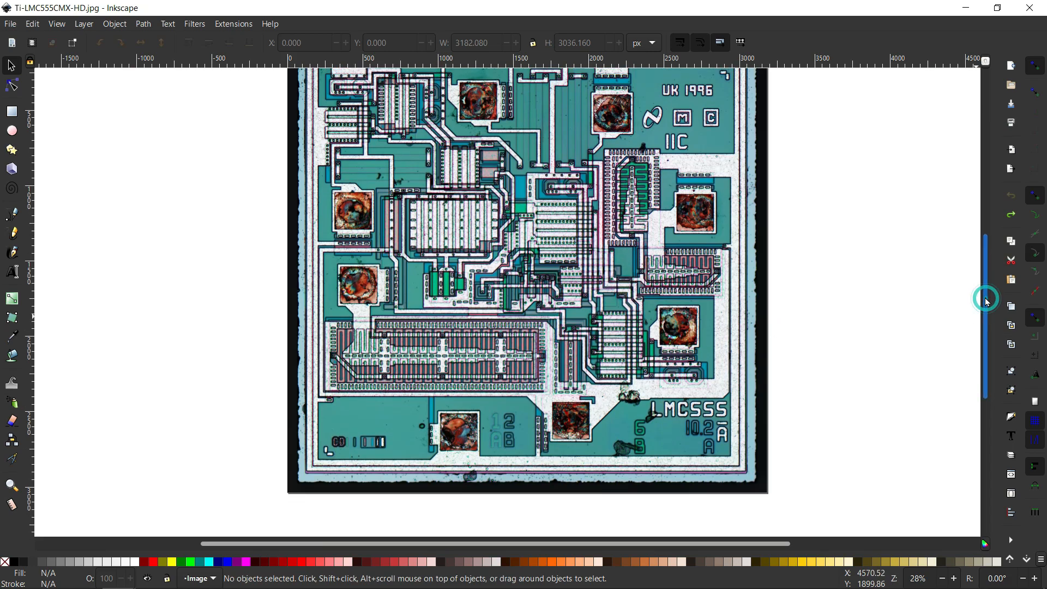
scroll(989, 289, up, 1)
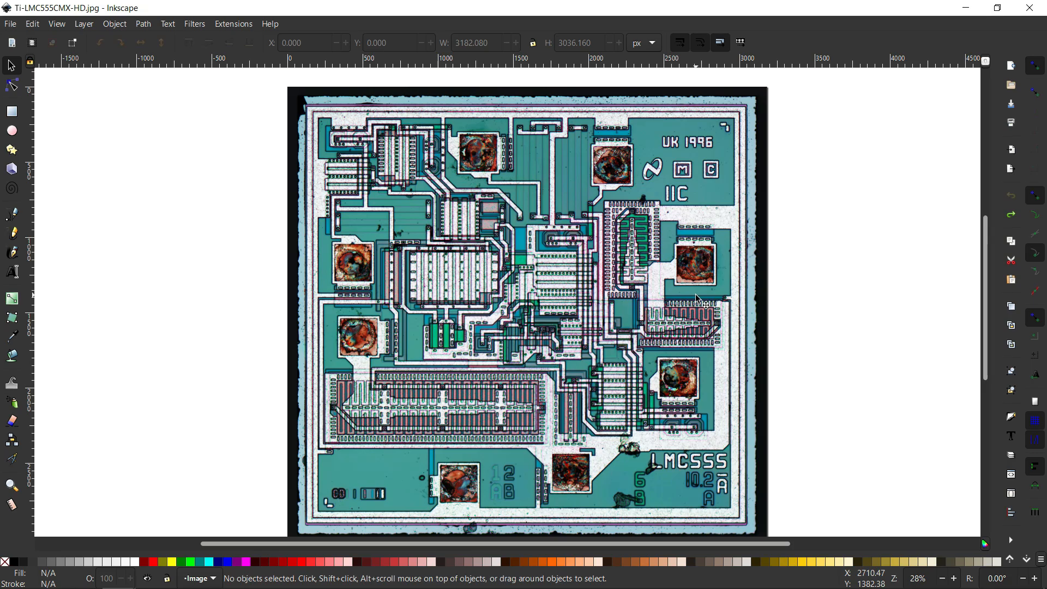
scroll(494, 144, up, 1)
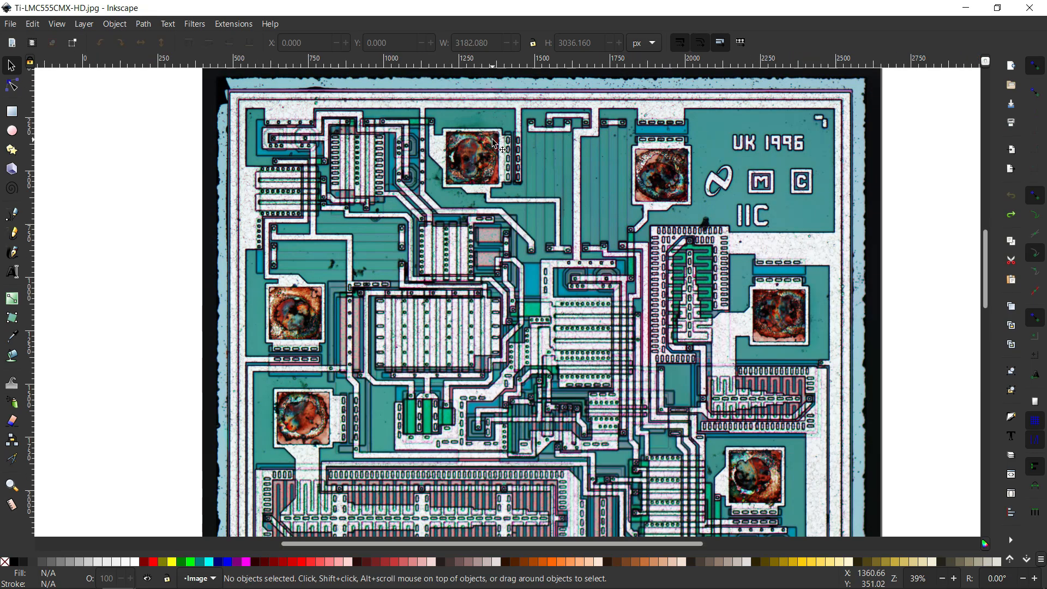
scroll(493, 143, up, 3)
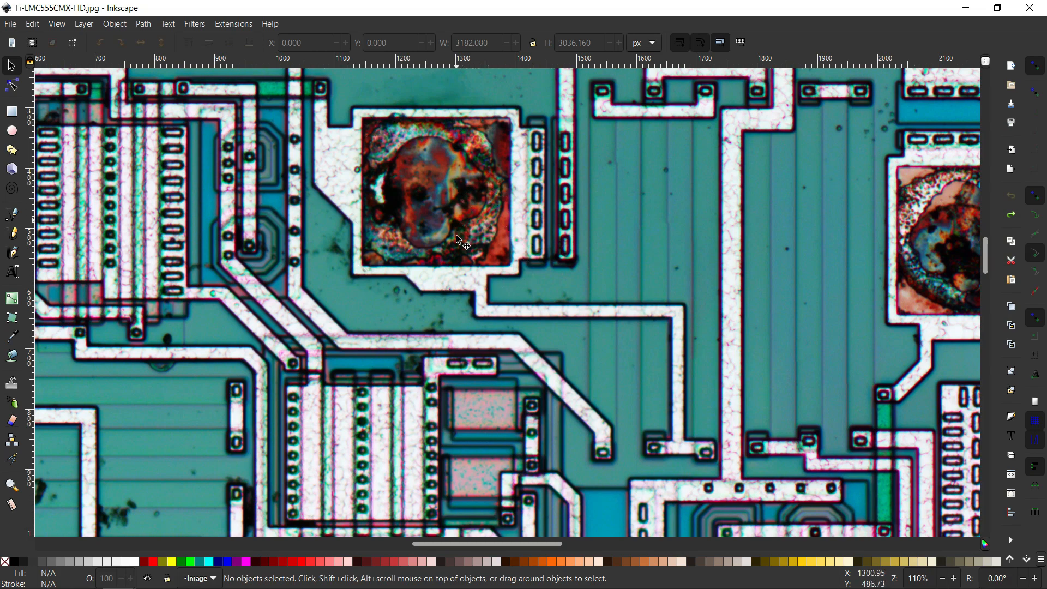
scroll(460, 198, down, 3)
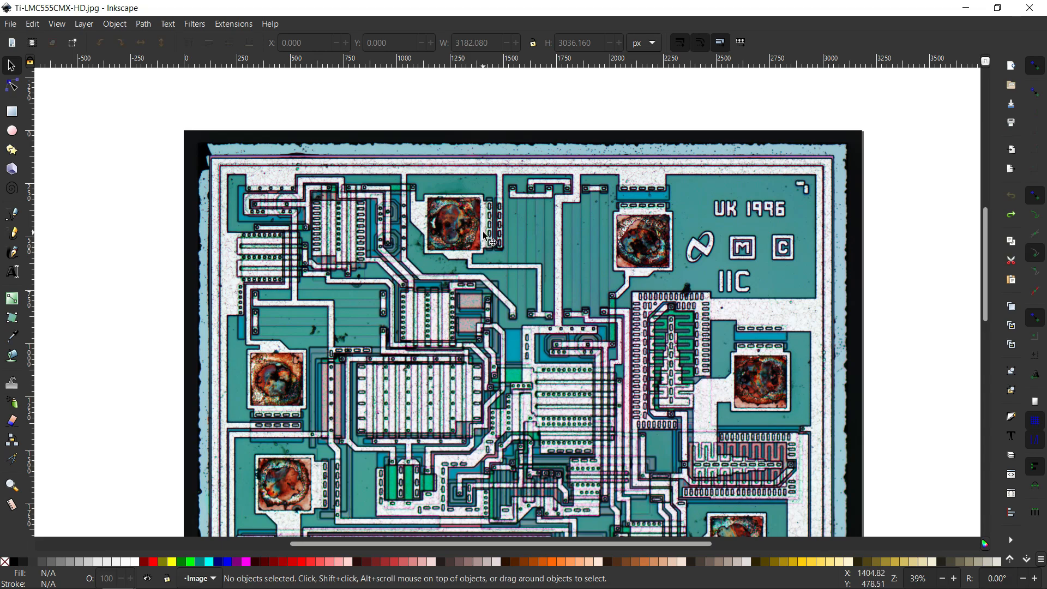
ctrl+scroll(485, 235, up, 3)
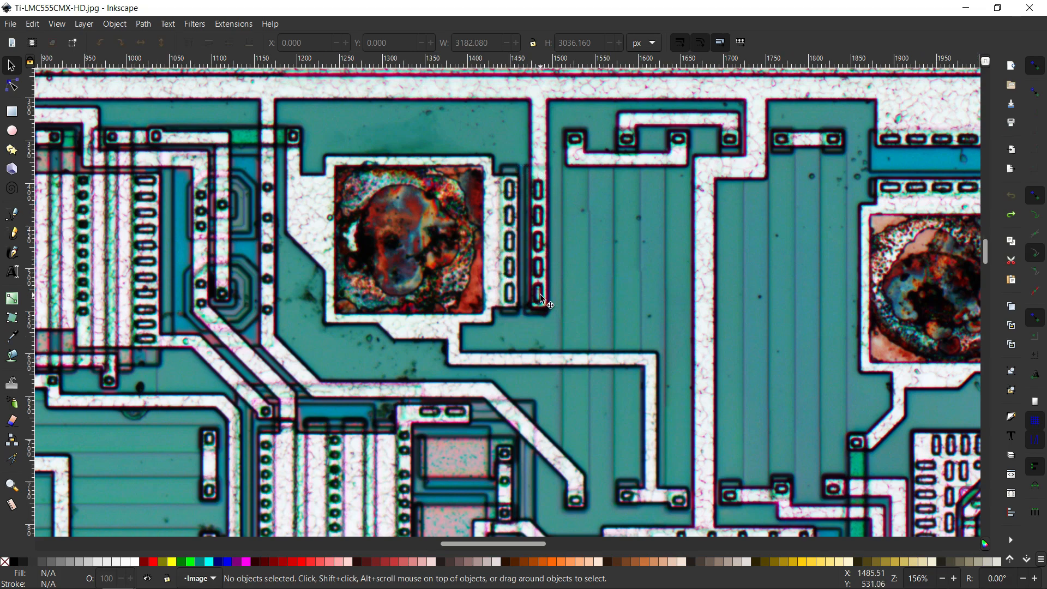
ctrl+scroll(542, 300, up, 1)
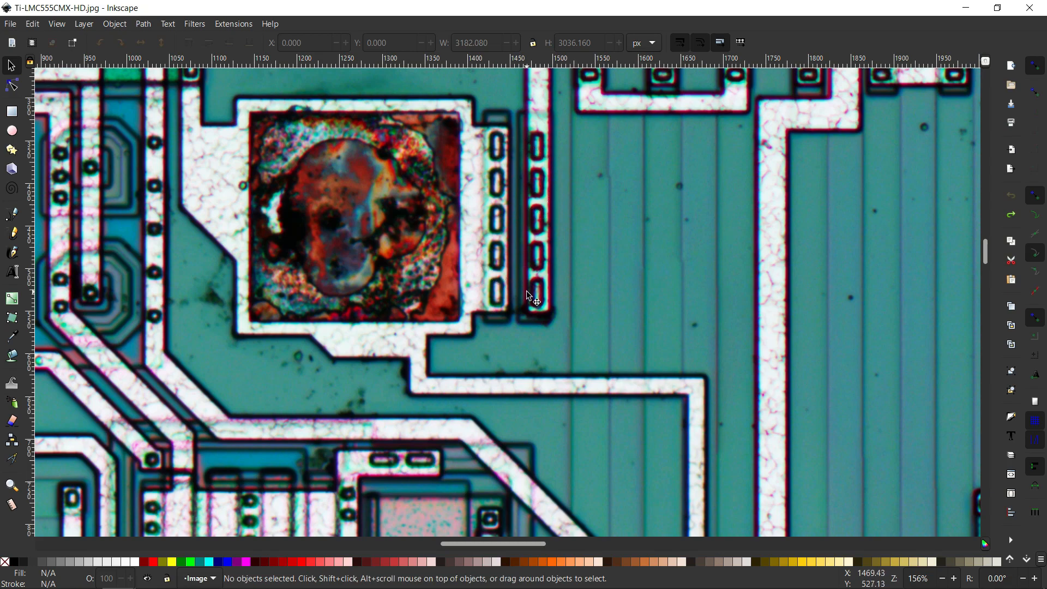
ctrl+scroll(526, 293, down, 2)
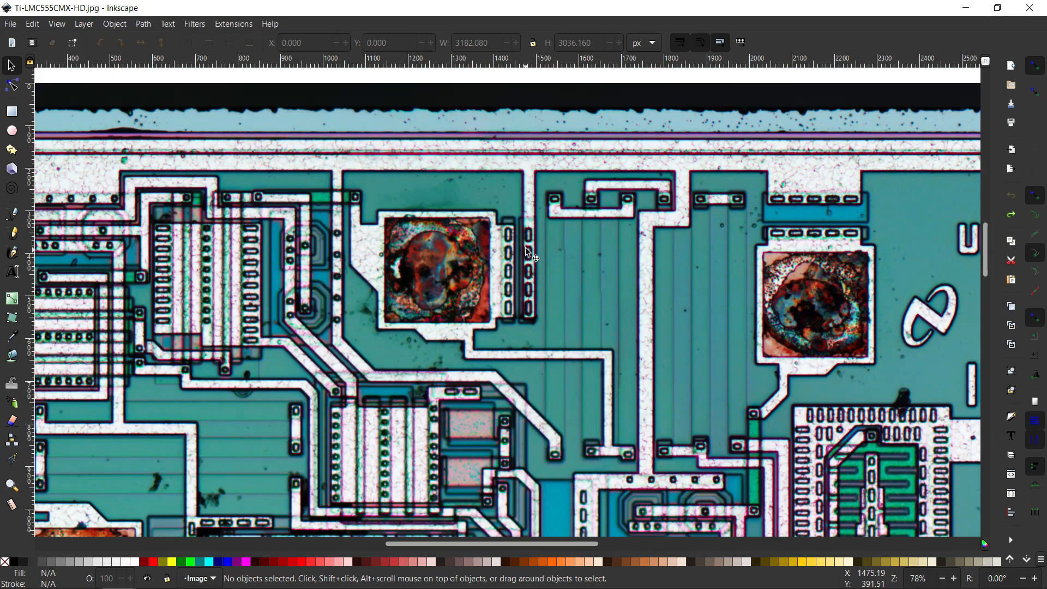
ctrl+scroll(533, 206, up, 1)
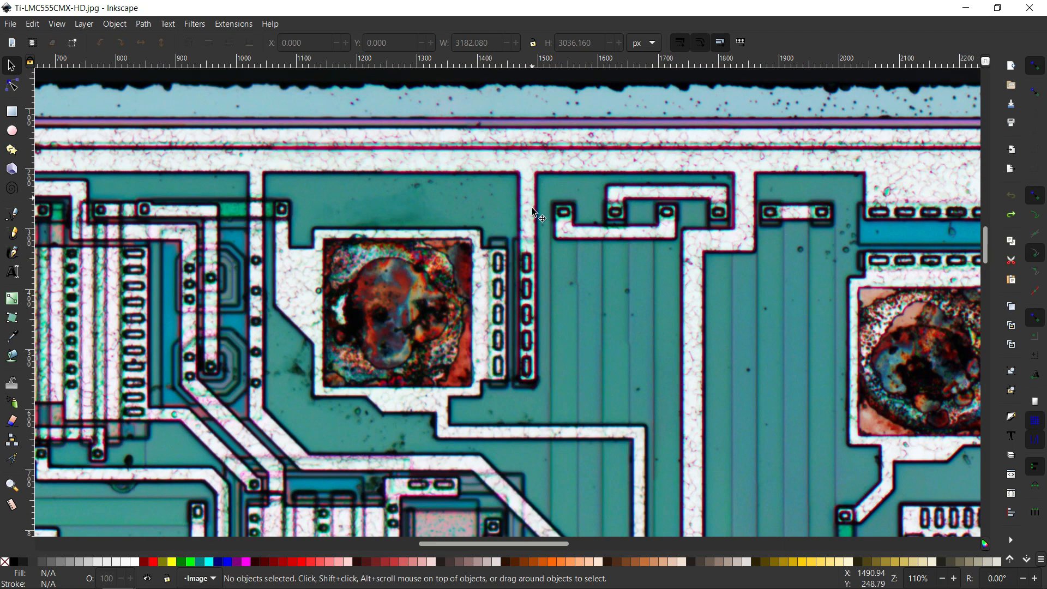
ctrl+scroll(538, 163, up, 2)
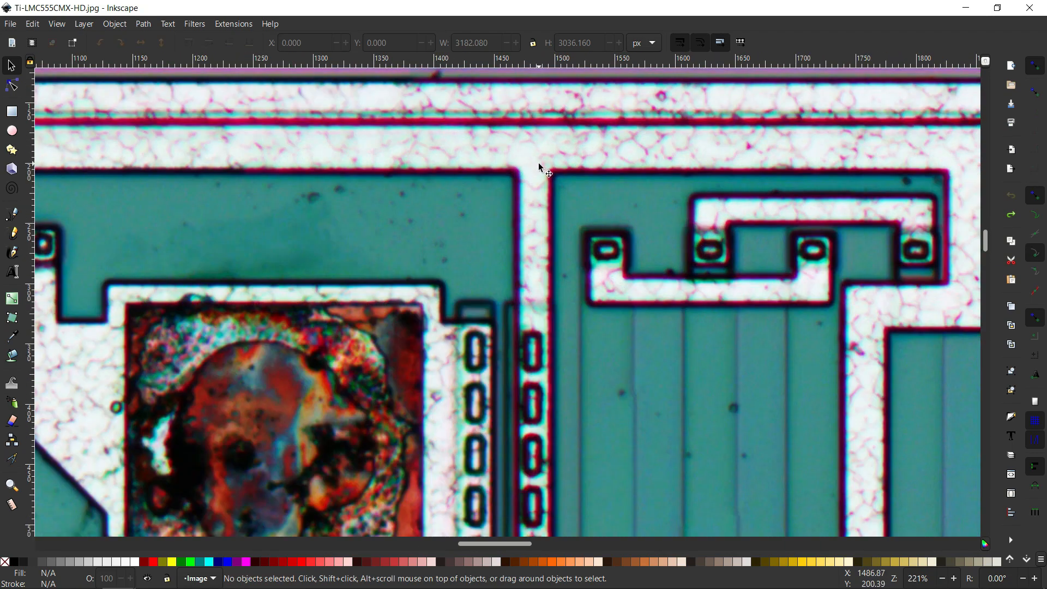
ctrl+scroll(540, 168, down, 2)
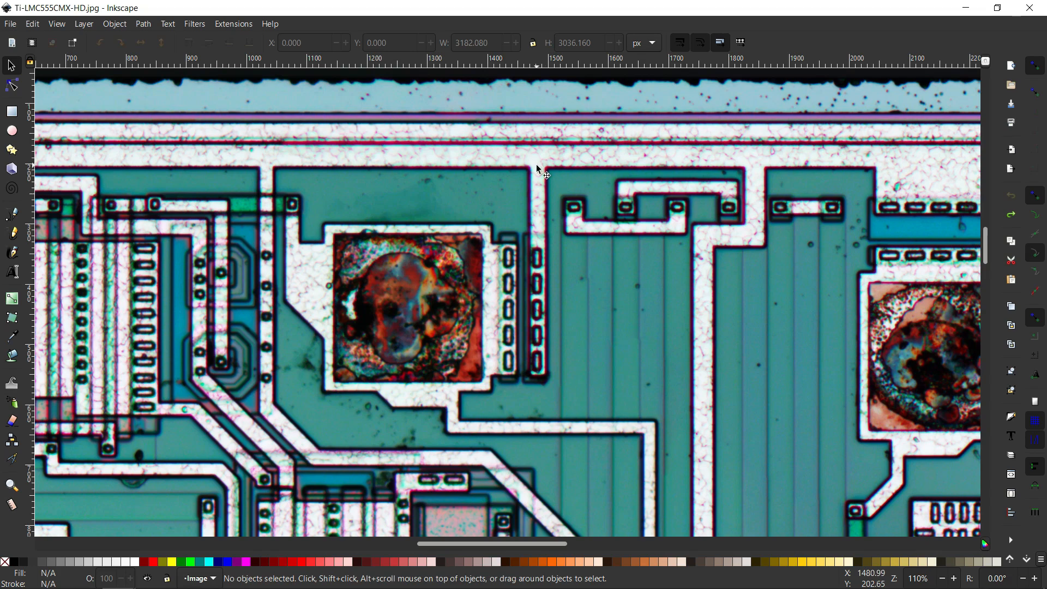
scroll(537, 165, down, 1)
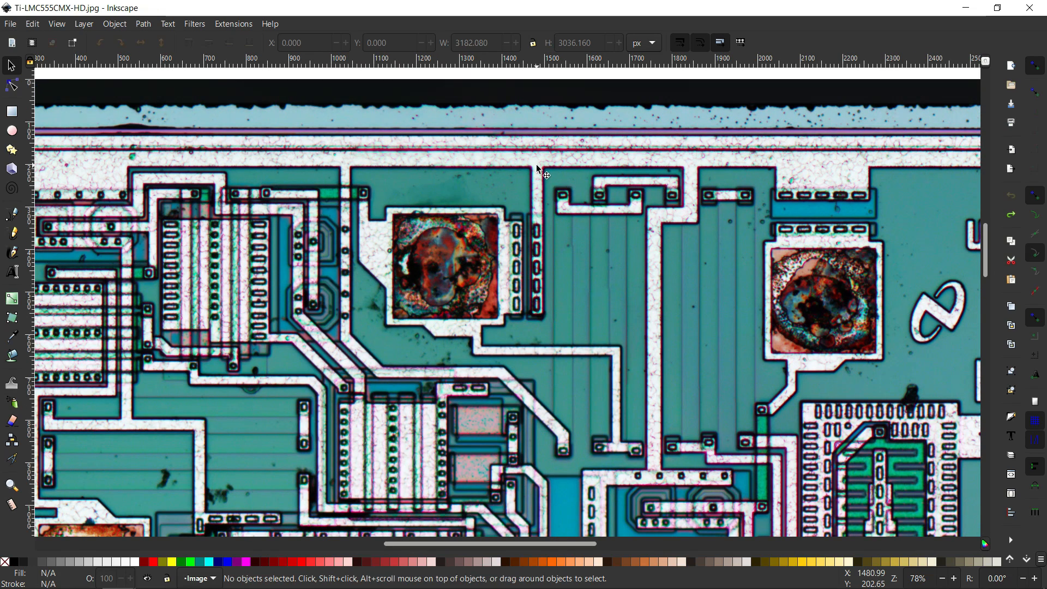
scroll(426, 244, up, 1)
scroll(425, 244, up, 1)
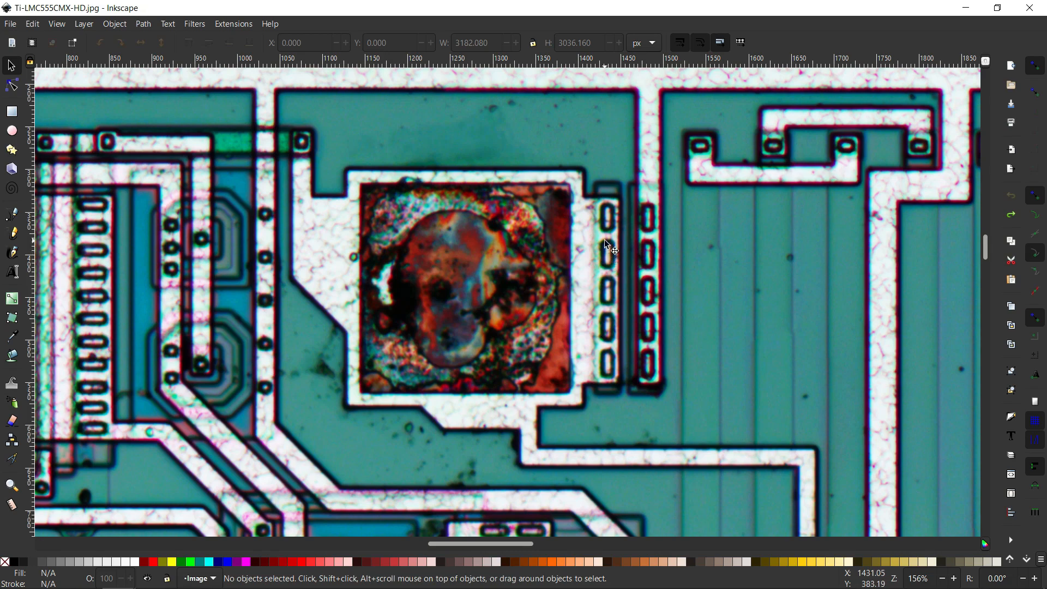
Examine the bond pad beside the UK 1996 marking and the blue strip between its two contact rows.
scroll(609, 245, down, 5)
scroll(755, 267, up, 4)
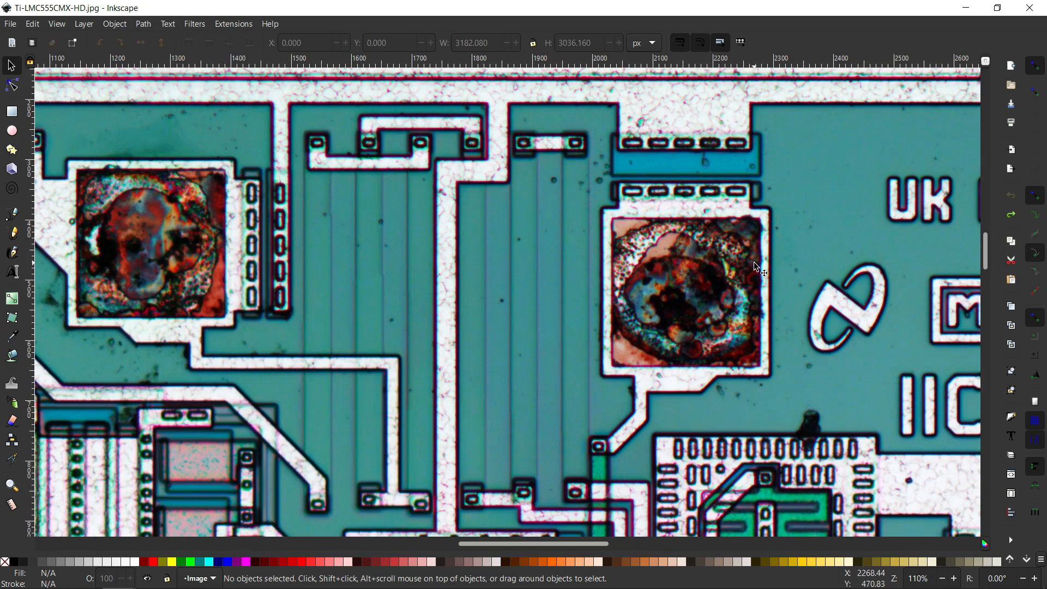
scroll(755, 267, up, 1)
scroll(682, 322, down, 1)
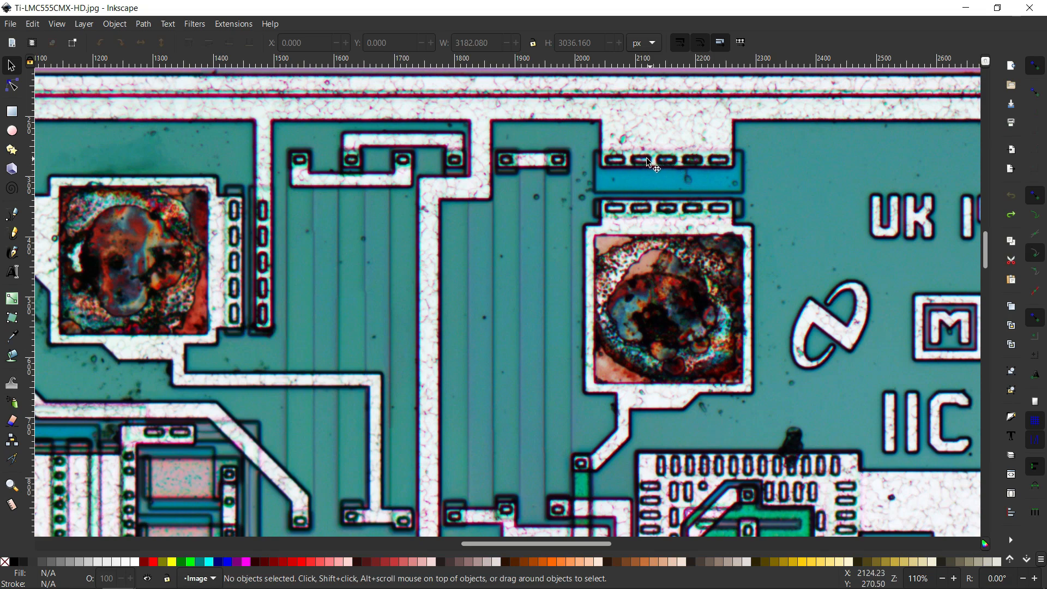
scroll(701, 183, up, 2)
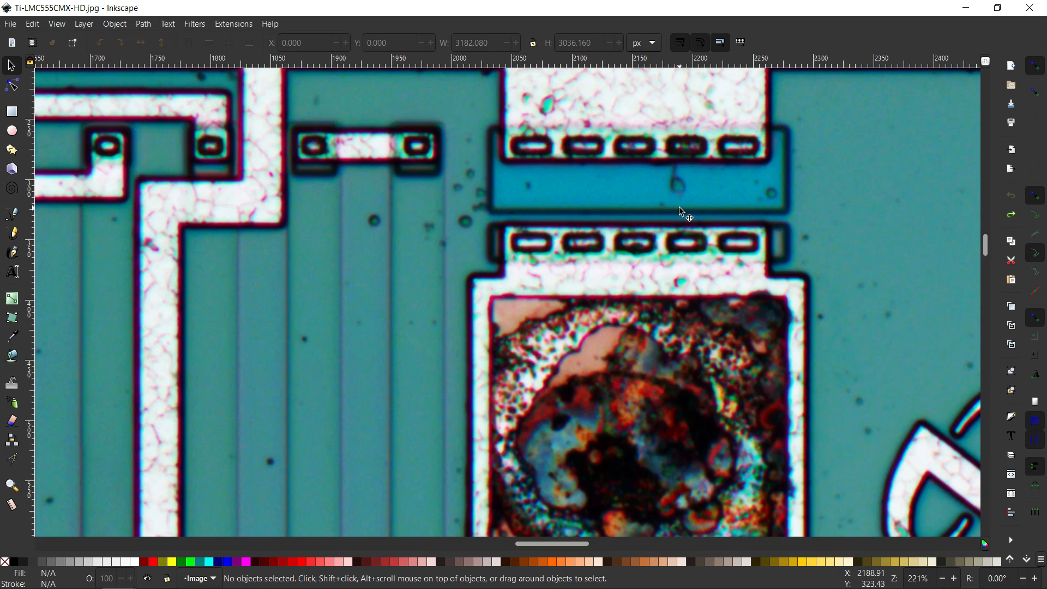
scroll(685, 212, down, 5)
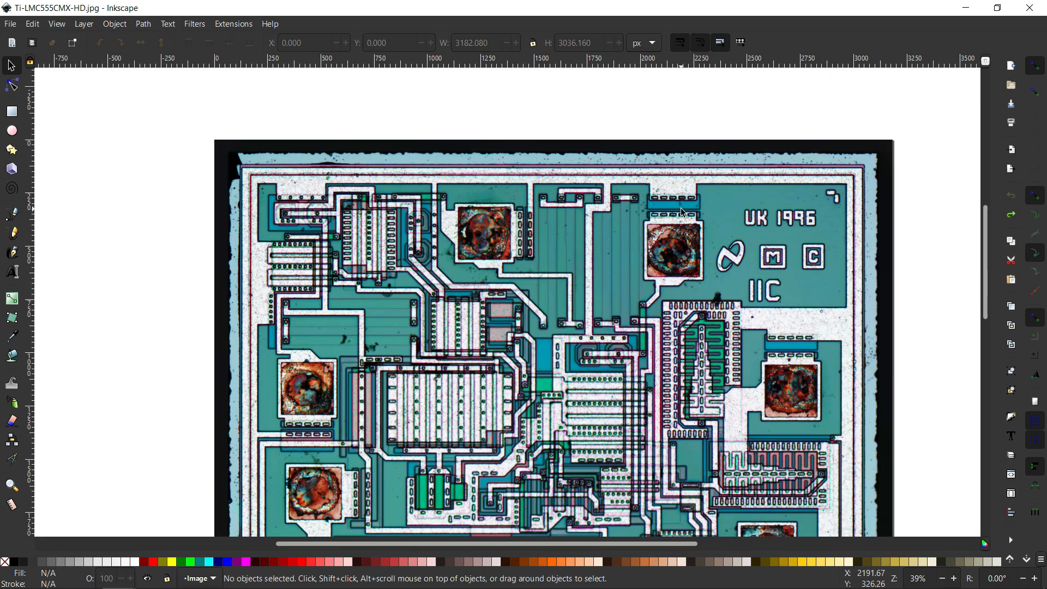
scroll(685, 212, down, 2)
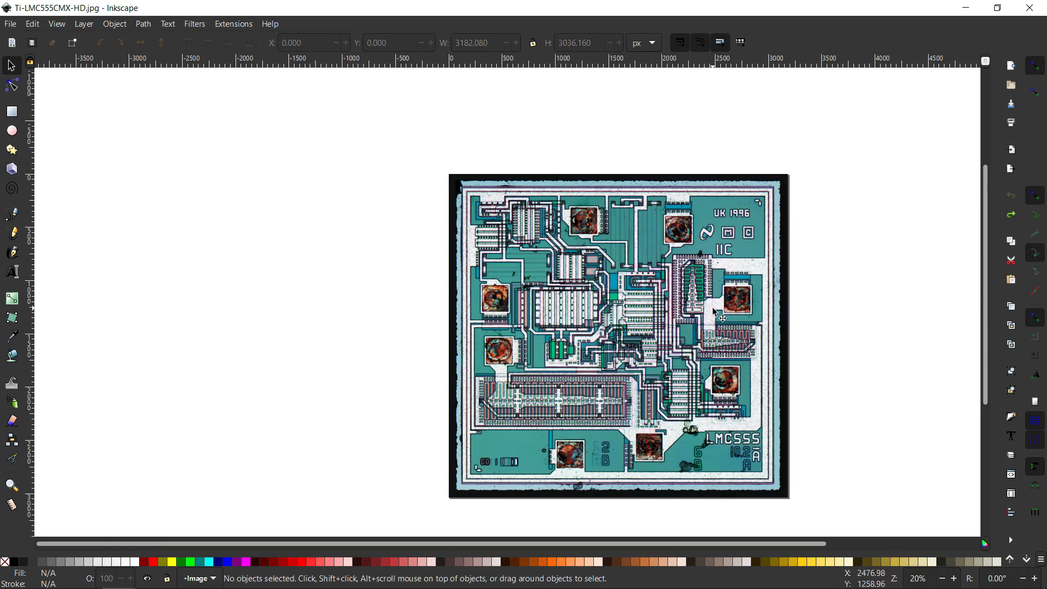
Examine the two bond pads on the die's left side and the contact rows and metal traces next to them.
scroll(712, 313, up, 1)
scroll(519, 271, up, 1)
scroll(334, 259, down, 1)
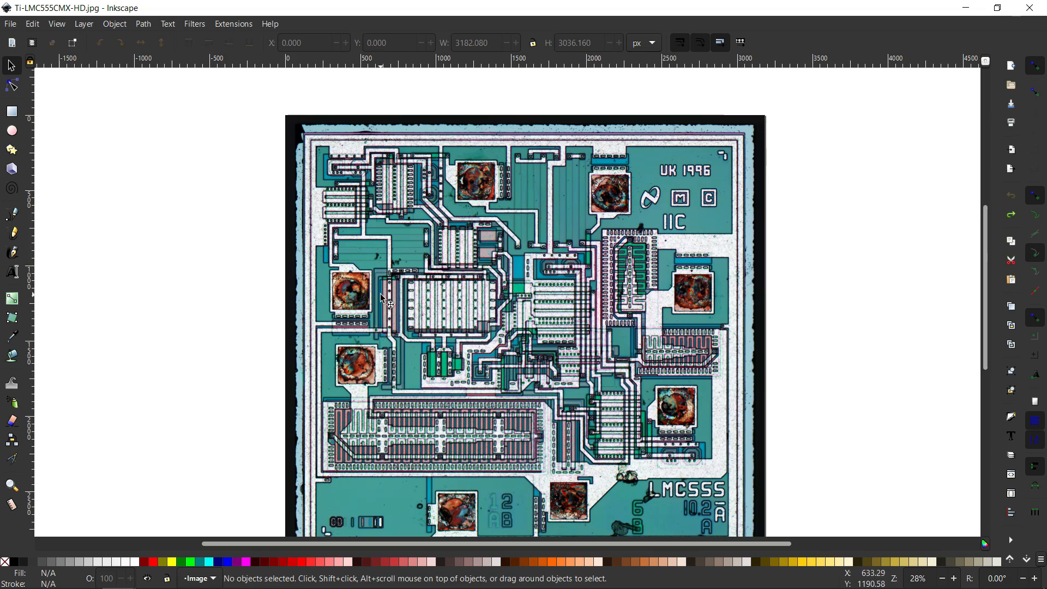
ctrl+scroll(371, 390, up, 2)
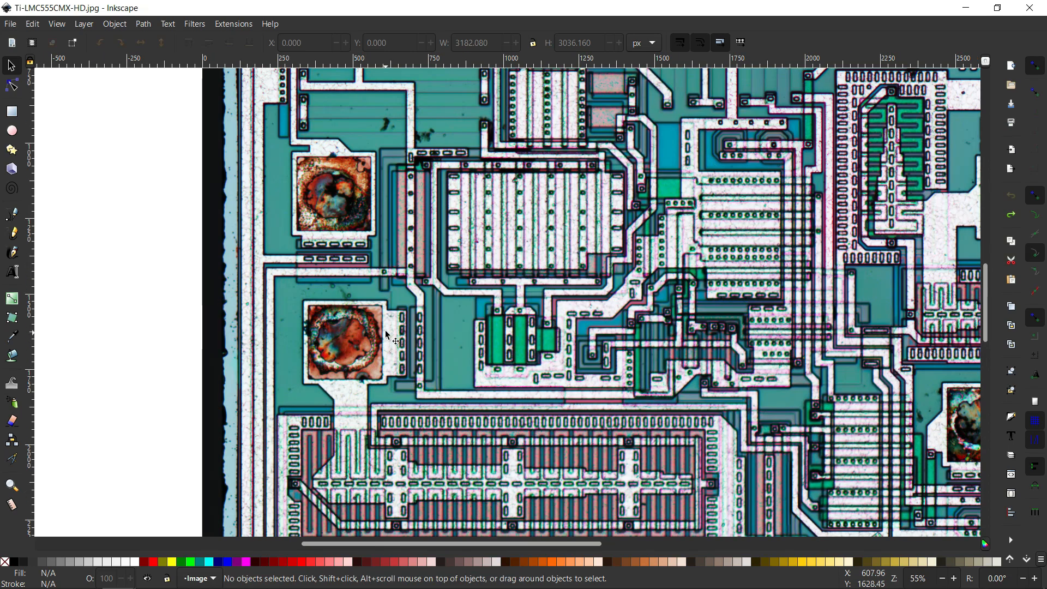
ctrl+scroll(387, 336, up, 1)
ctrl+scroll(403, 325, up, 1)
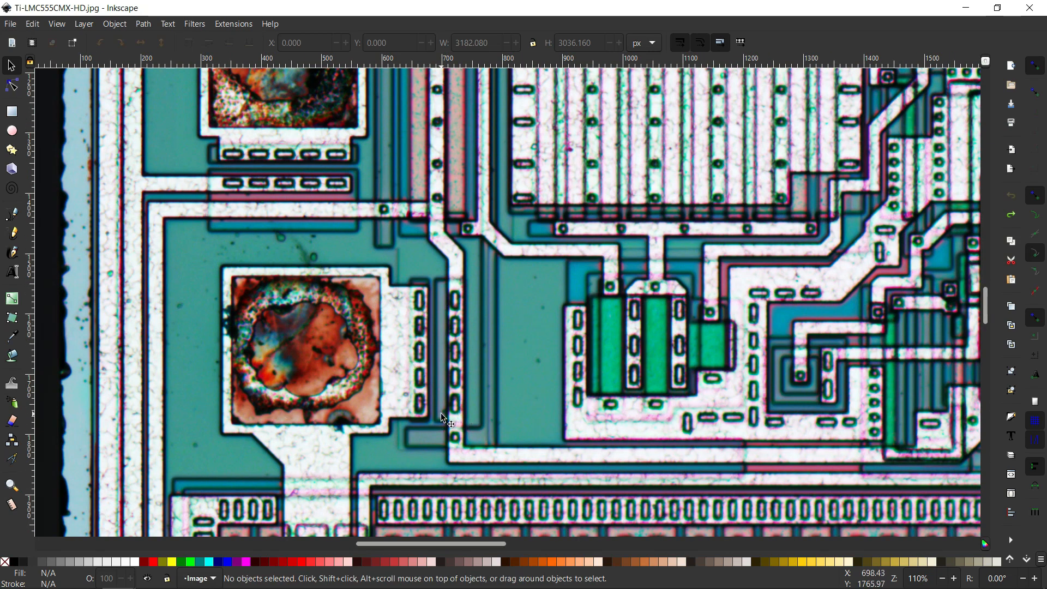
ctrl+scroll(269, 377, down, 2)
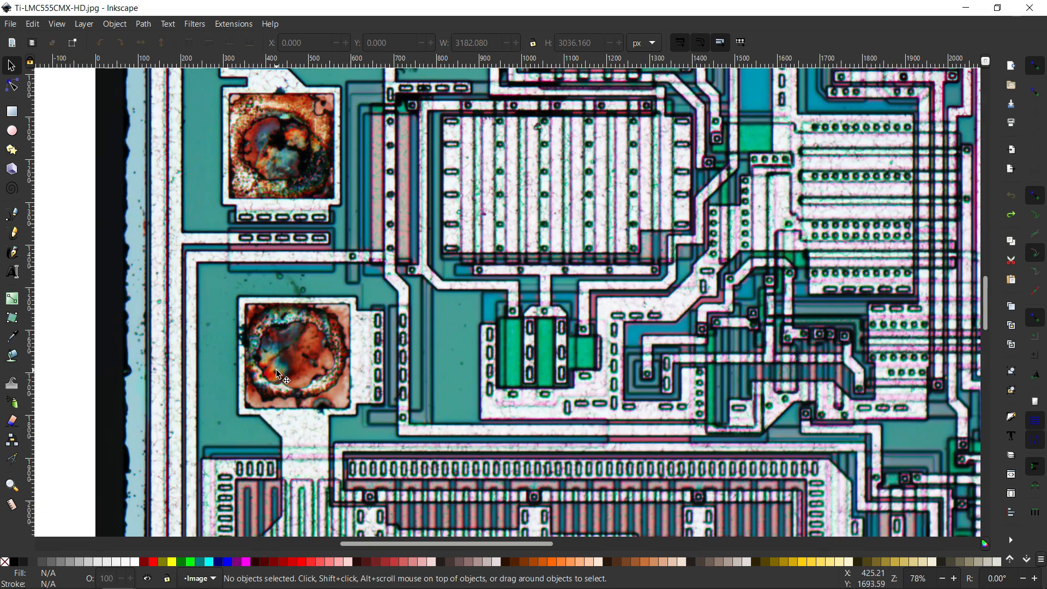
ctrl+scroll(268, 377, down, 2)
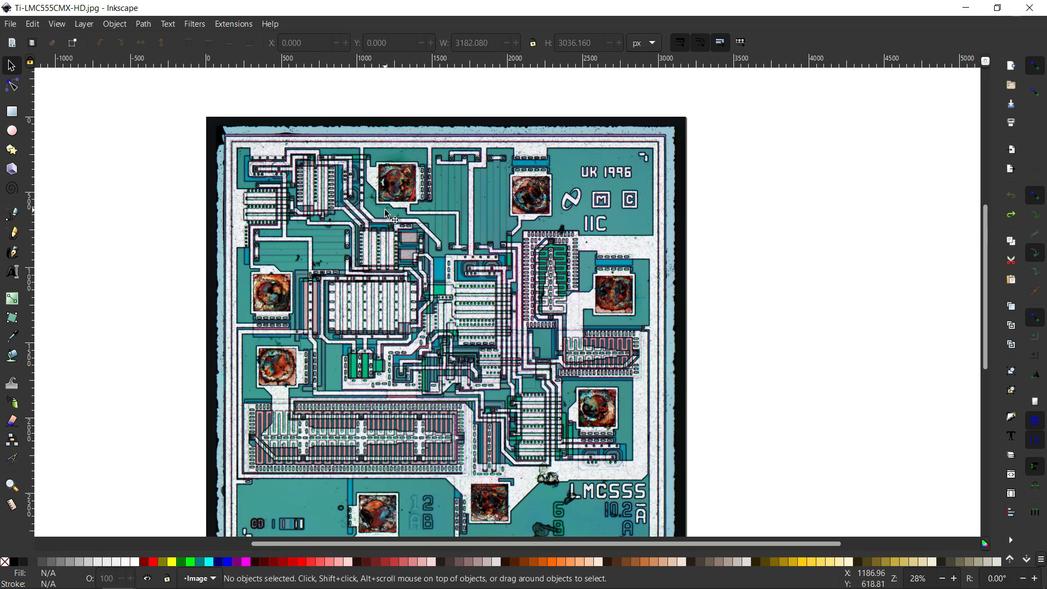
Examine the striped area between the two upper bond pads and the metal links at the ends of its strips.
scroll(417, 196, up, 2)
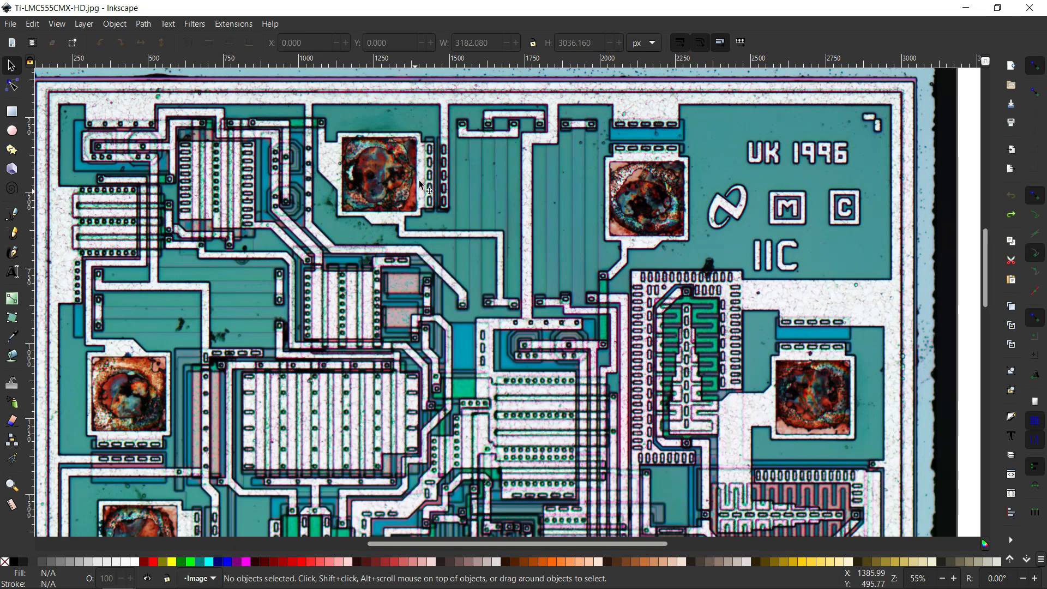
scroll(438, 144, up, 1)
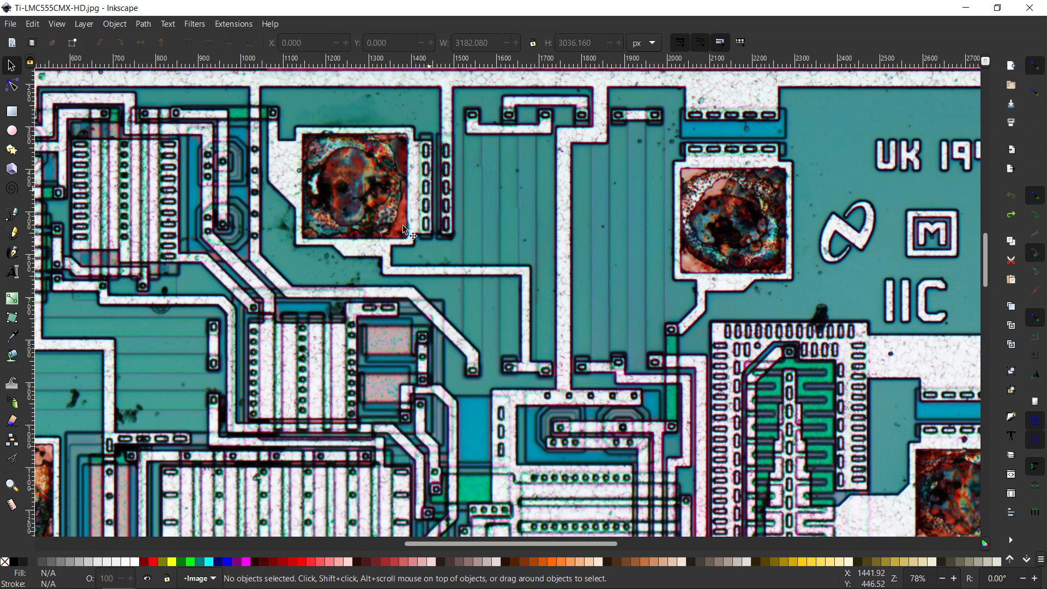
scroll(467, 213, down, 4)
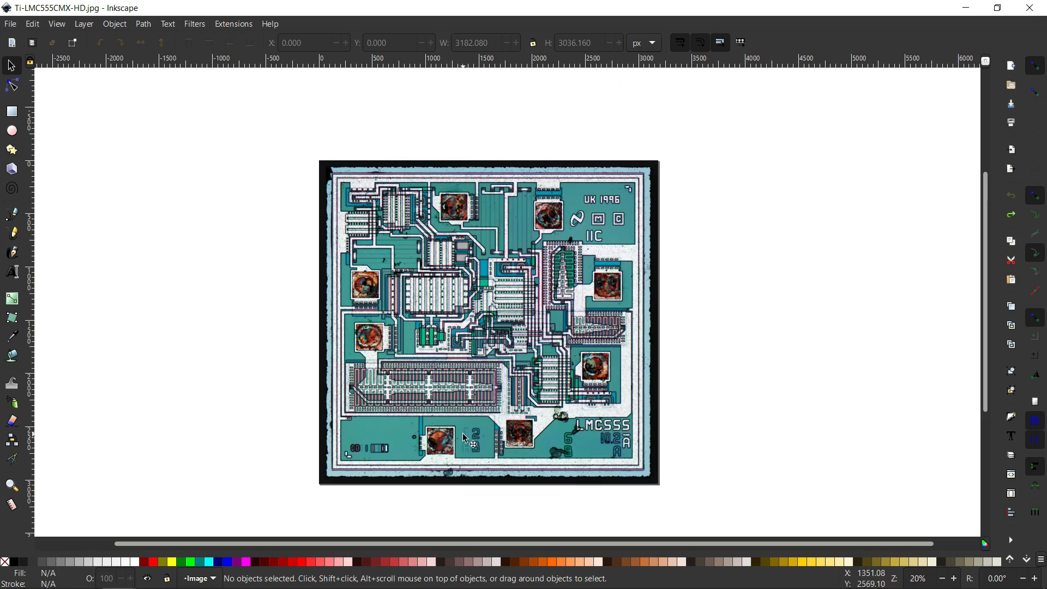
scroll(519, 330, up, 4)
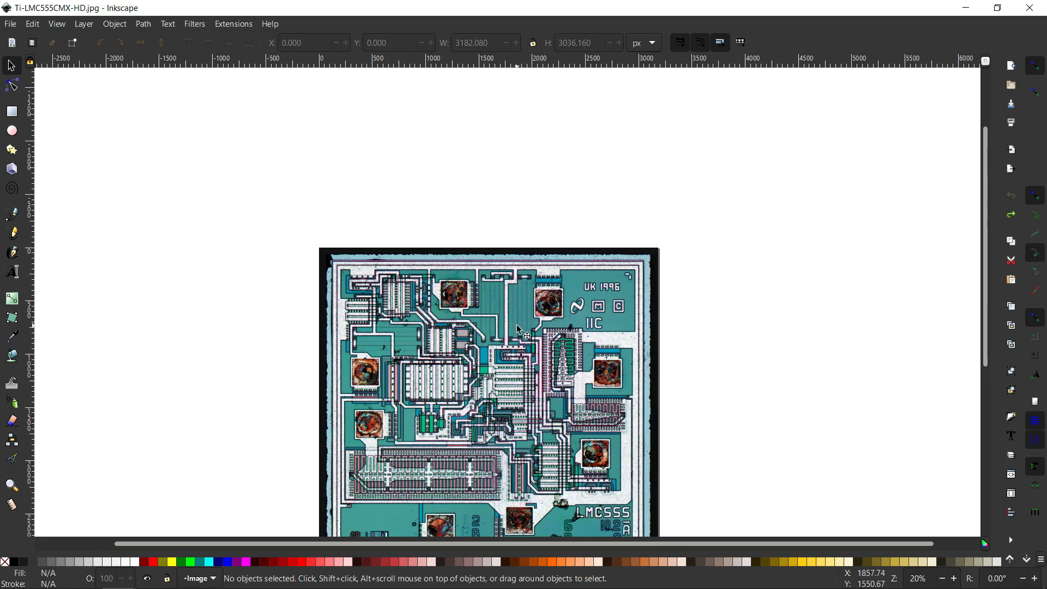
scroll(519, 329, down, 2)
scroll(518, 329, up, 2)
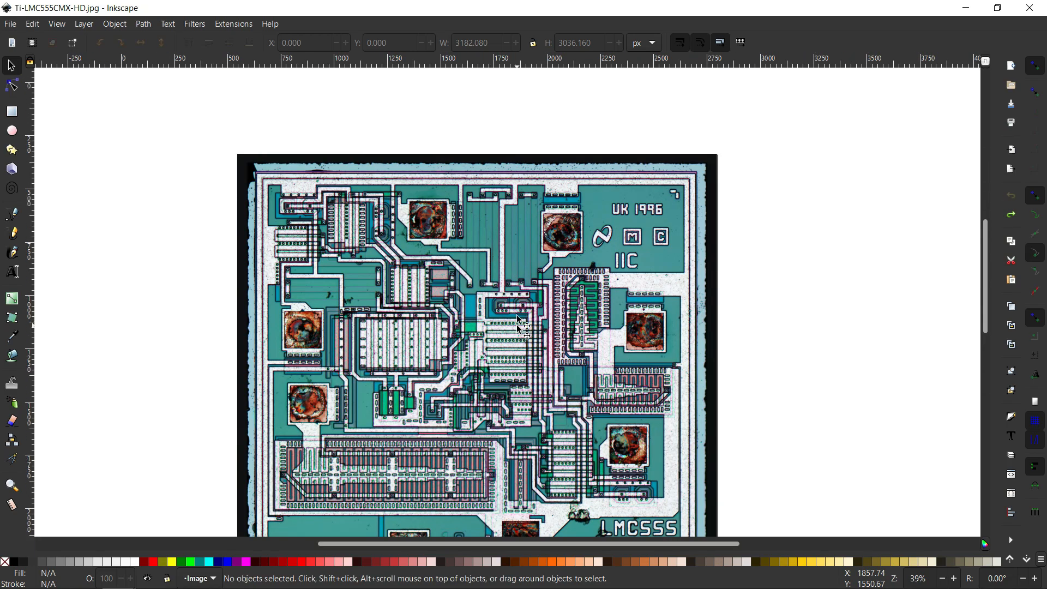
scroll(512, 109, up, 3)
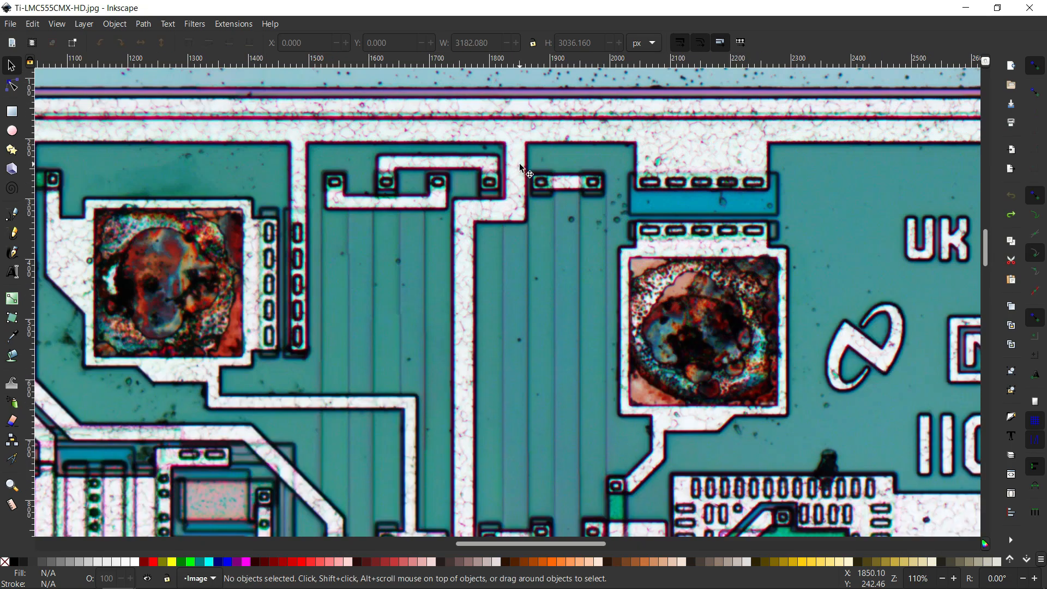
scroll(513, 109, down, 1)
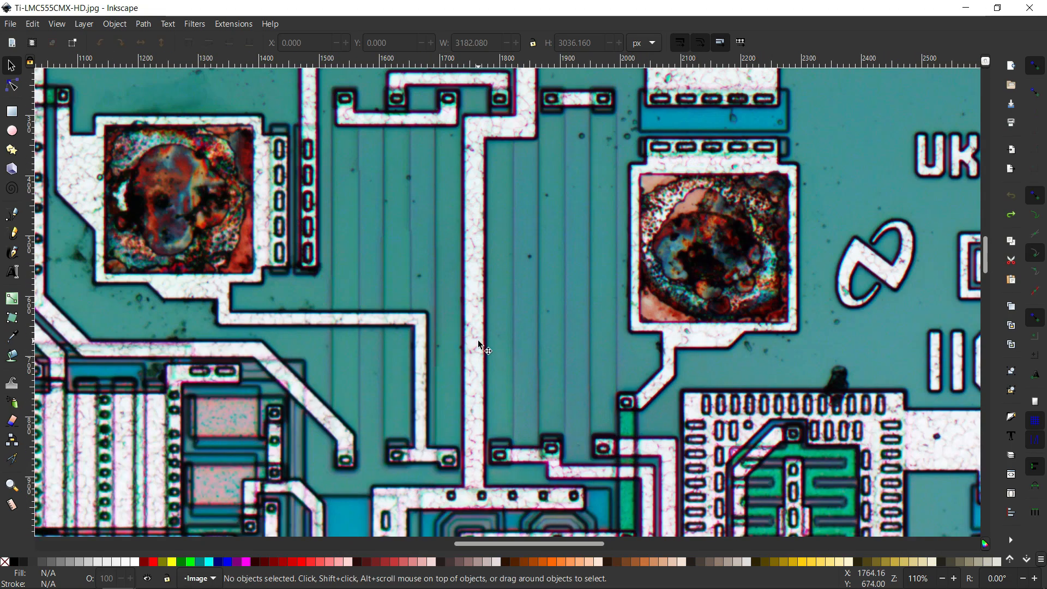
ctrl+scroll(478, 339, down, 1)
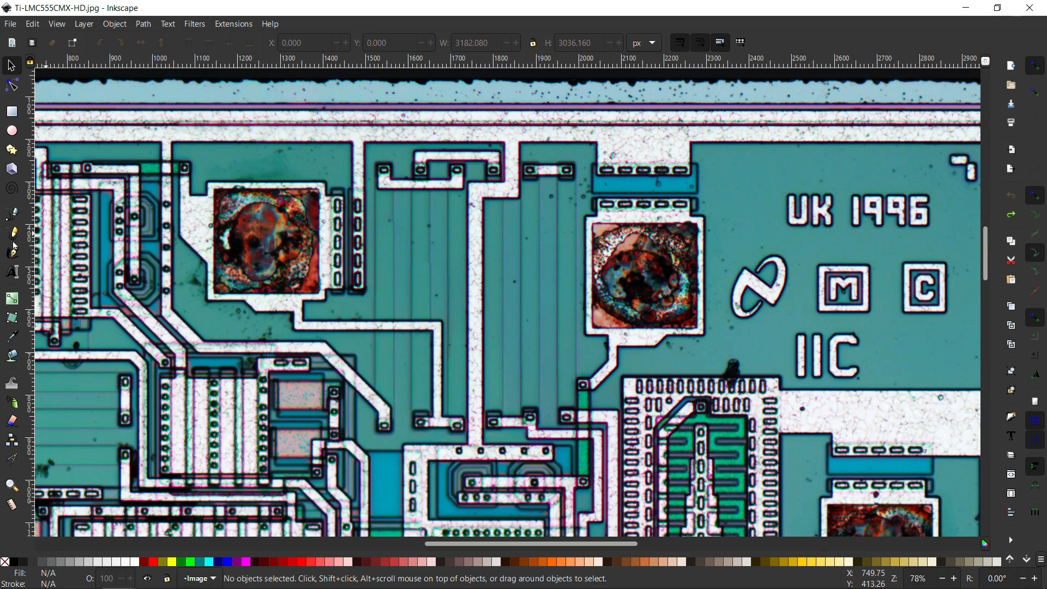
Outline the leftmost resistor strip between the two upper bond pads with a closed, straight-sided pencil path.
click(12, 216)
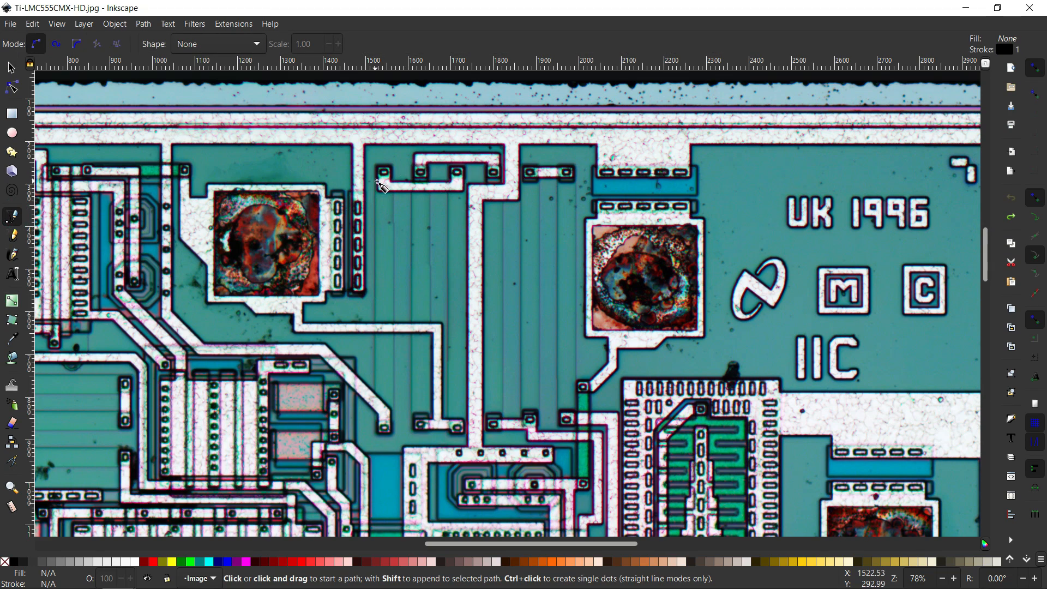
click(375, 179)
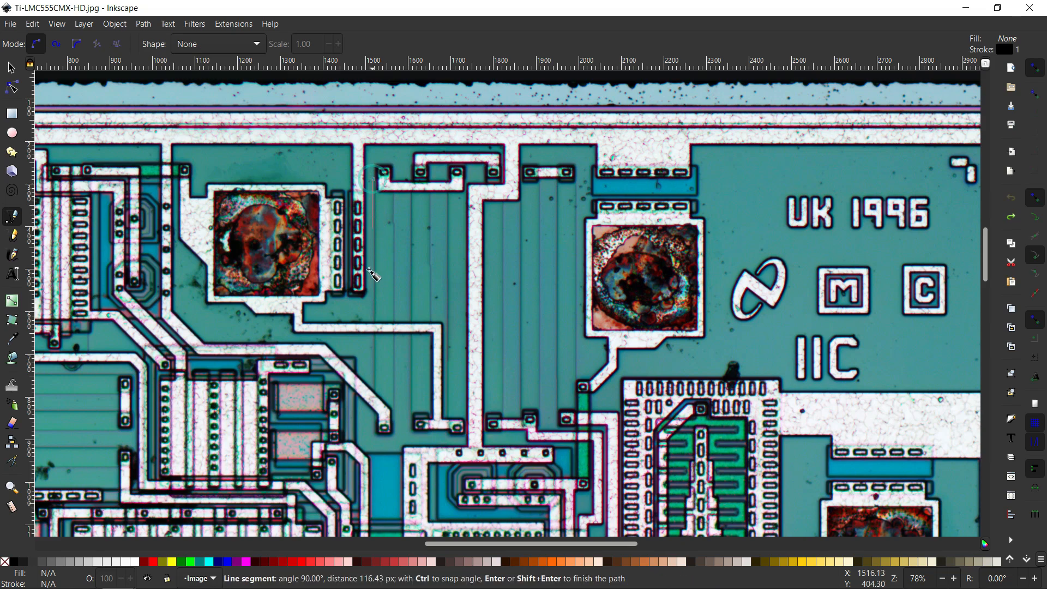
click(374, 435)
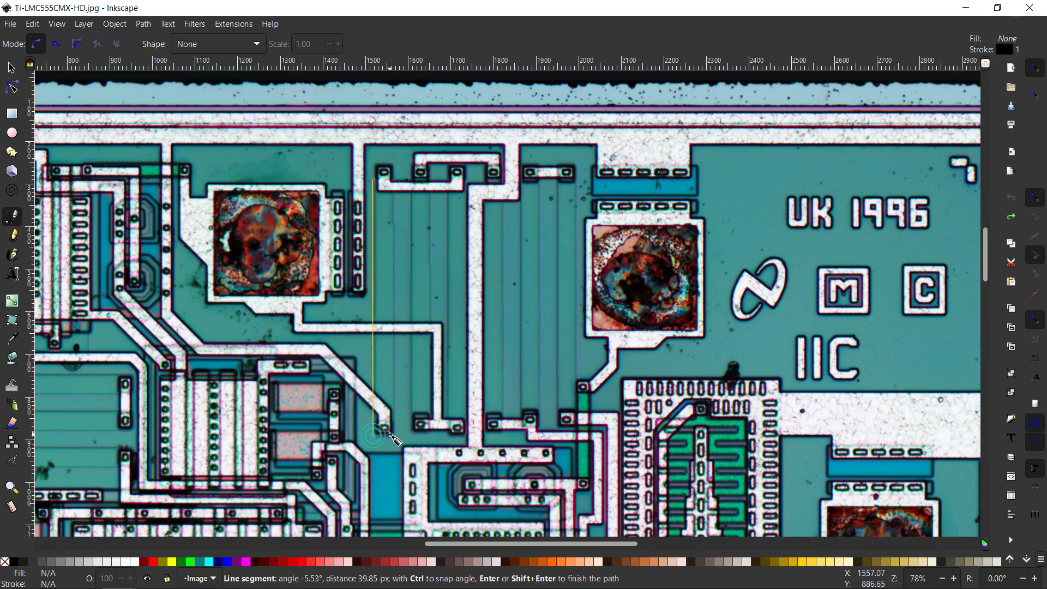
click(393, 436)
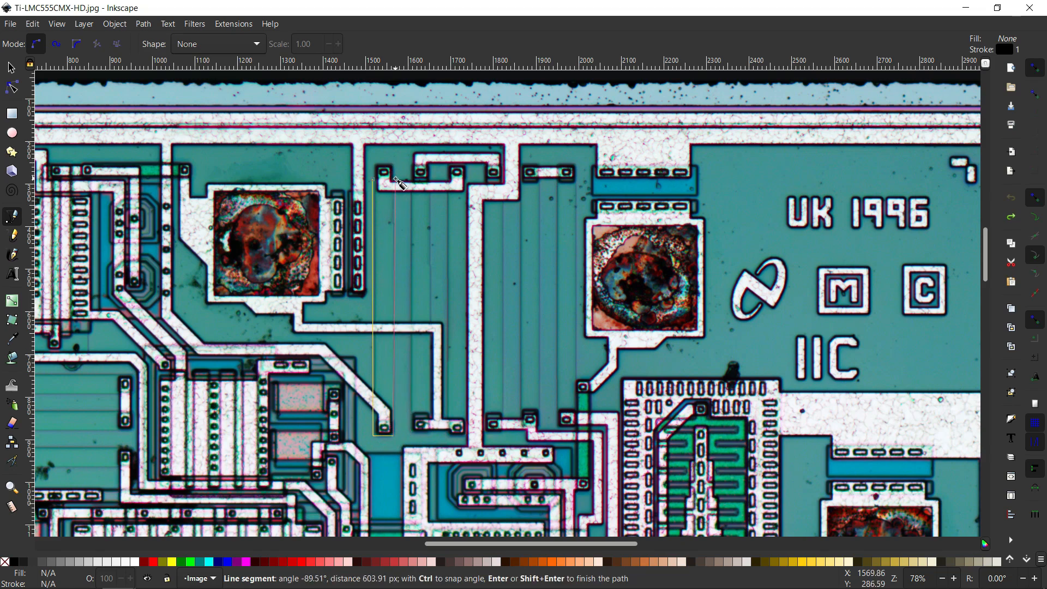
click(374, 179)
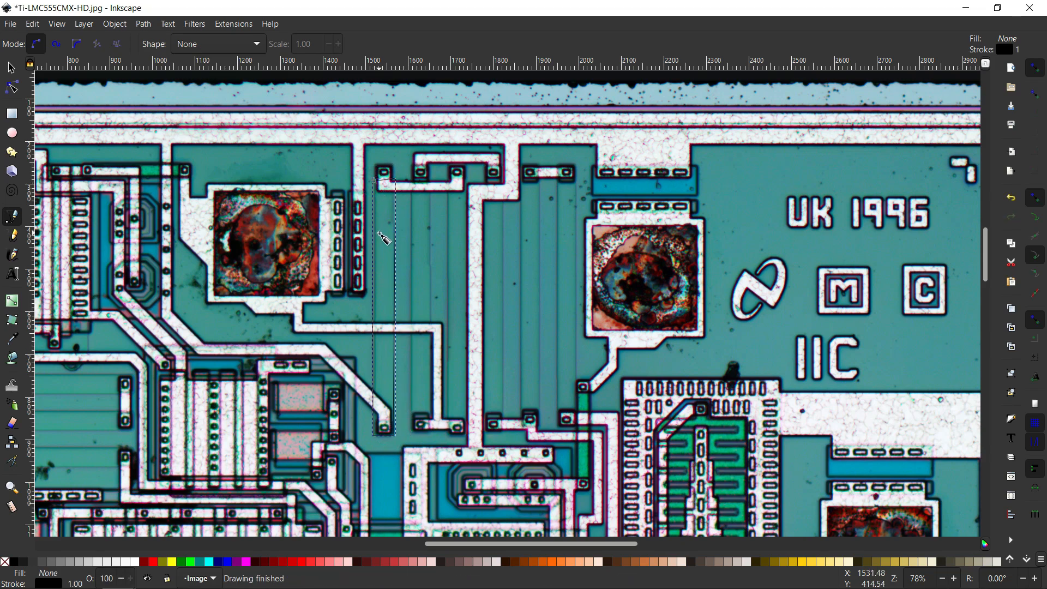
key(Escape)
click(381, 209)
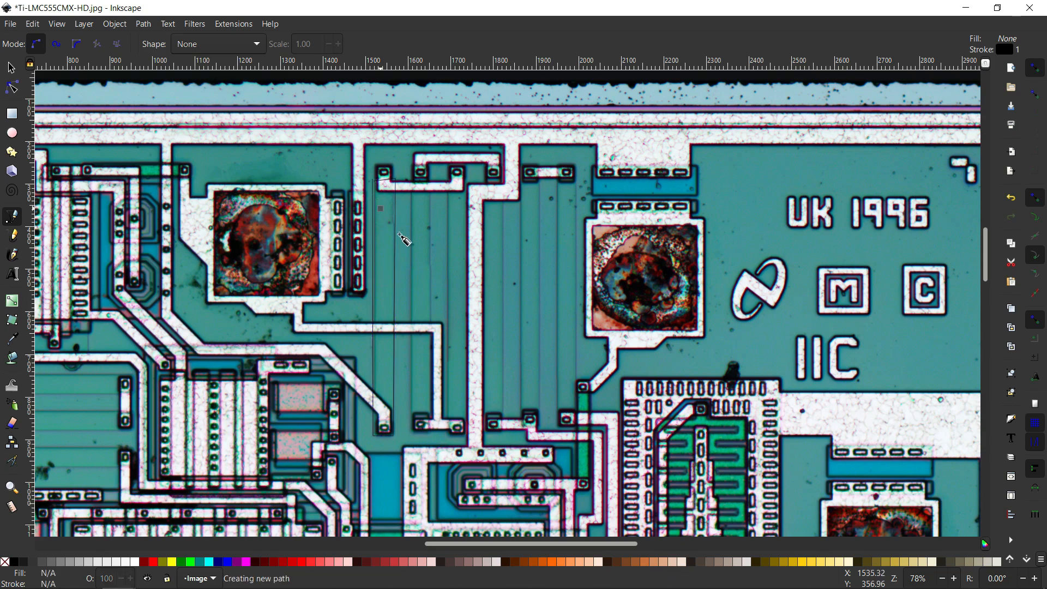
Fill the outlined strip beside the upper left bond pad with pink and deselect it.
key(s)
scroll(402, 236, up, 1)
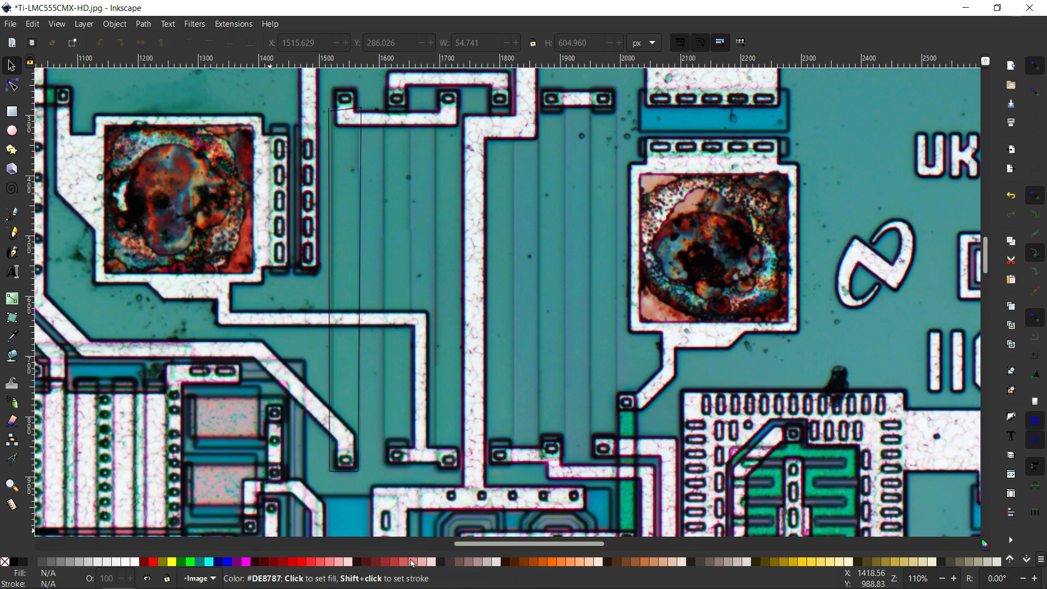
click(355, 323)
click(358, 306)
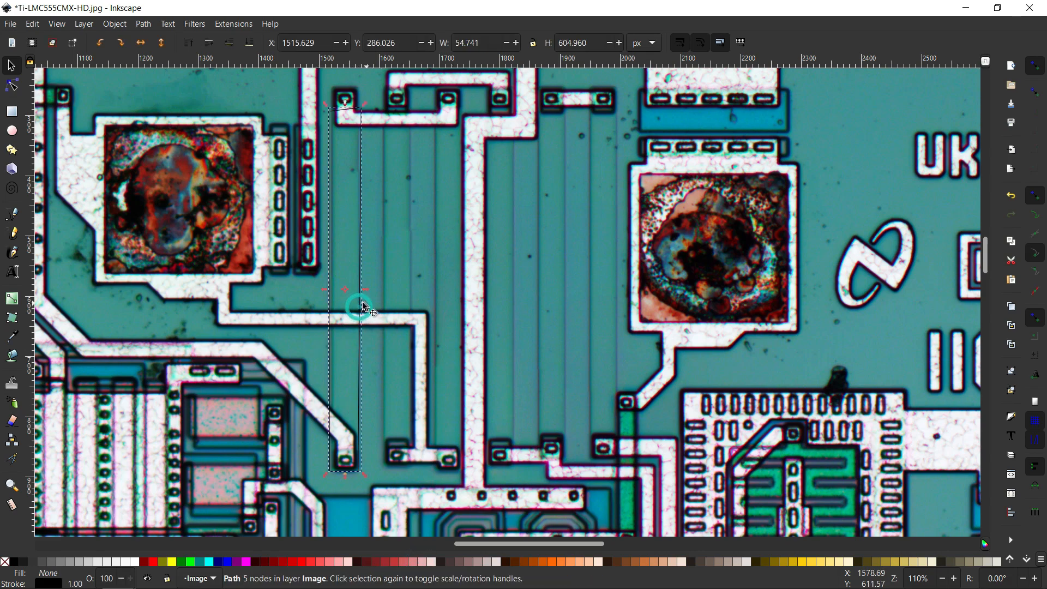
click(417, 563)
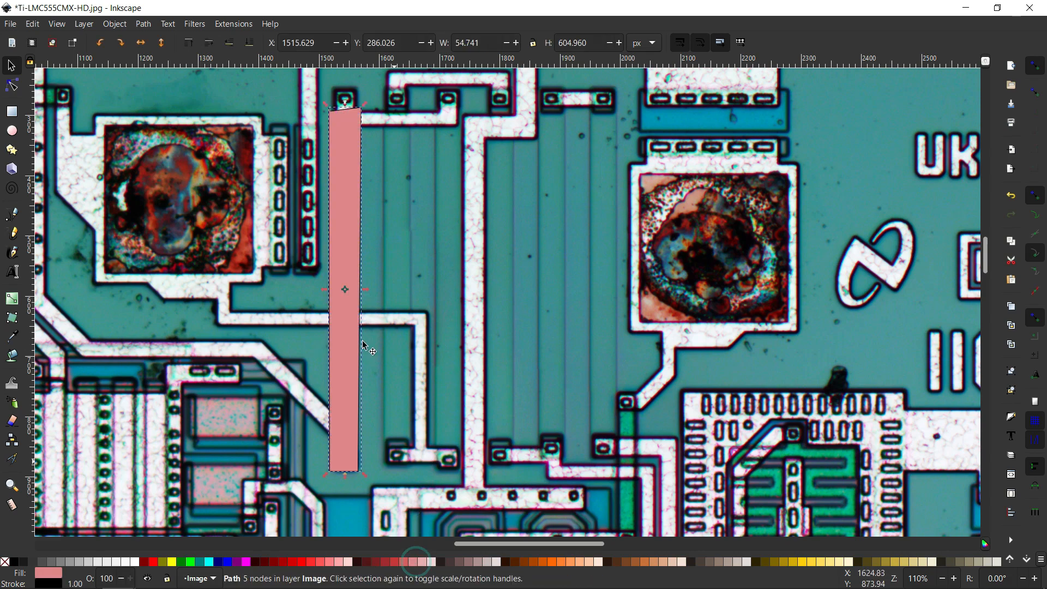
click(374, 380)
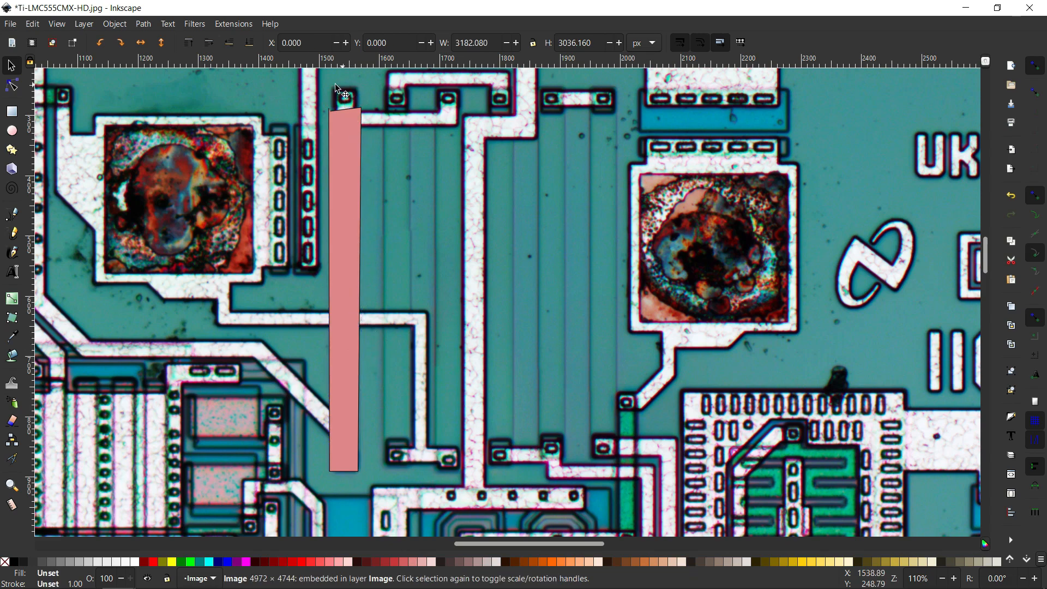
Try to adjust the lower edge of the pink strip shape and delete the shape.
scroll(356, 88, up, 4)
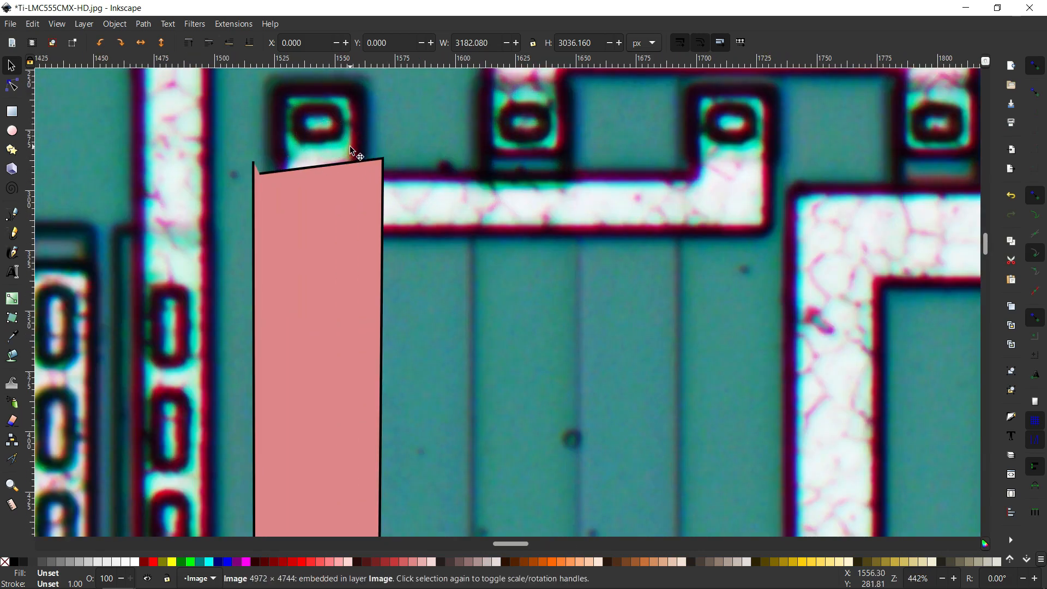
scroll(351, 147, down, 3)
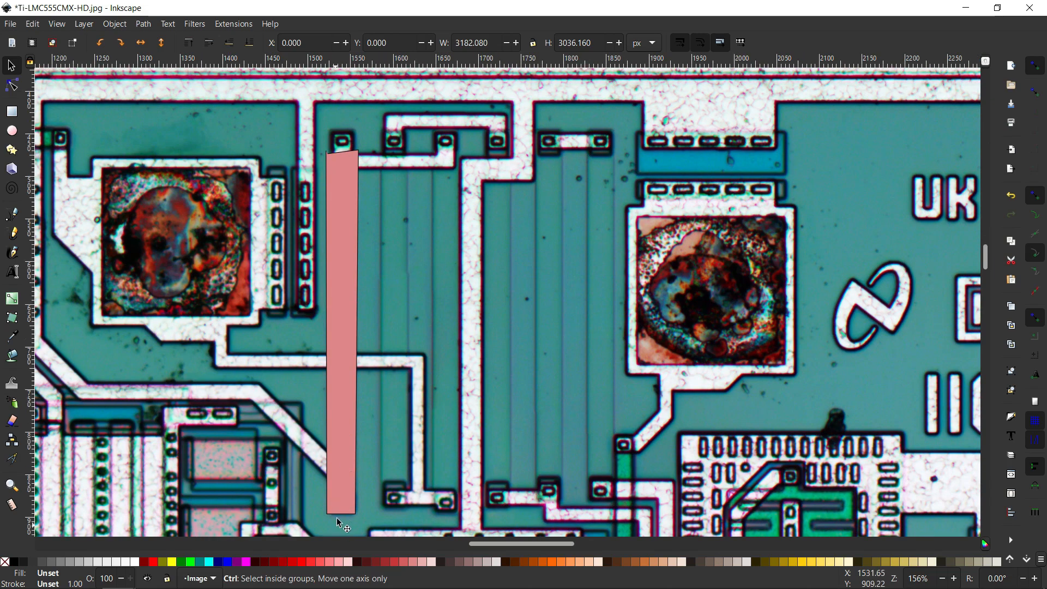
scroll(340, 523, up, 1)
click(345, 507)
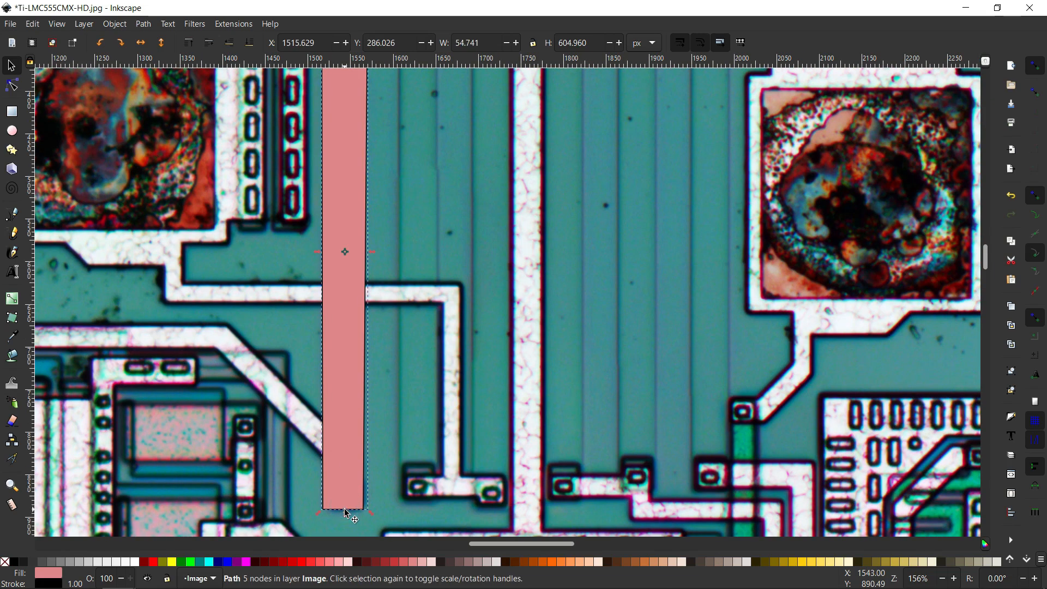
click(343, 507)
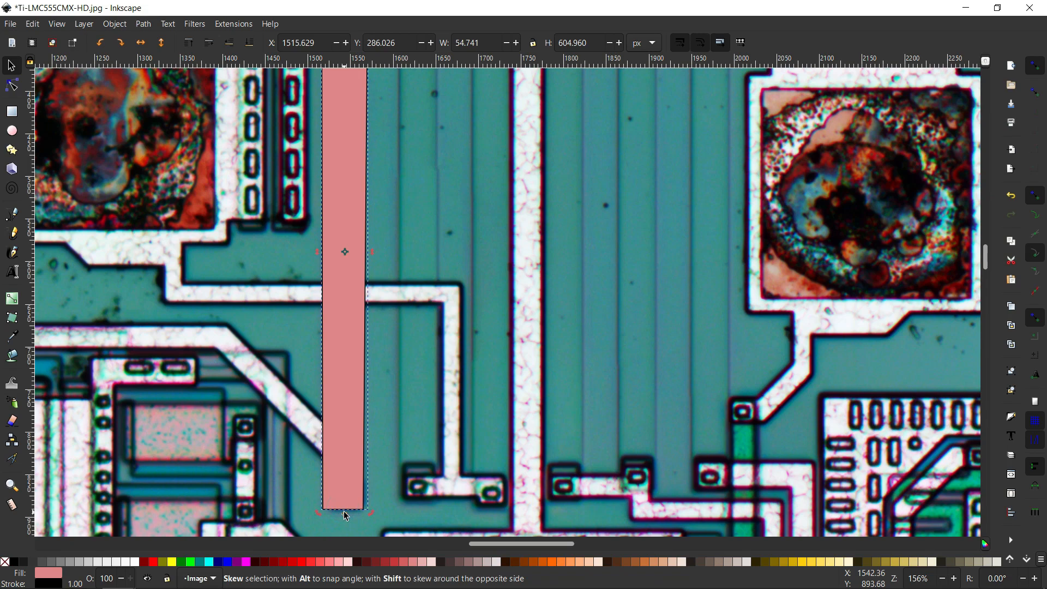
drag(342, 513, 345, 472)
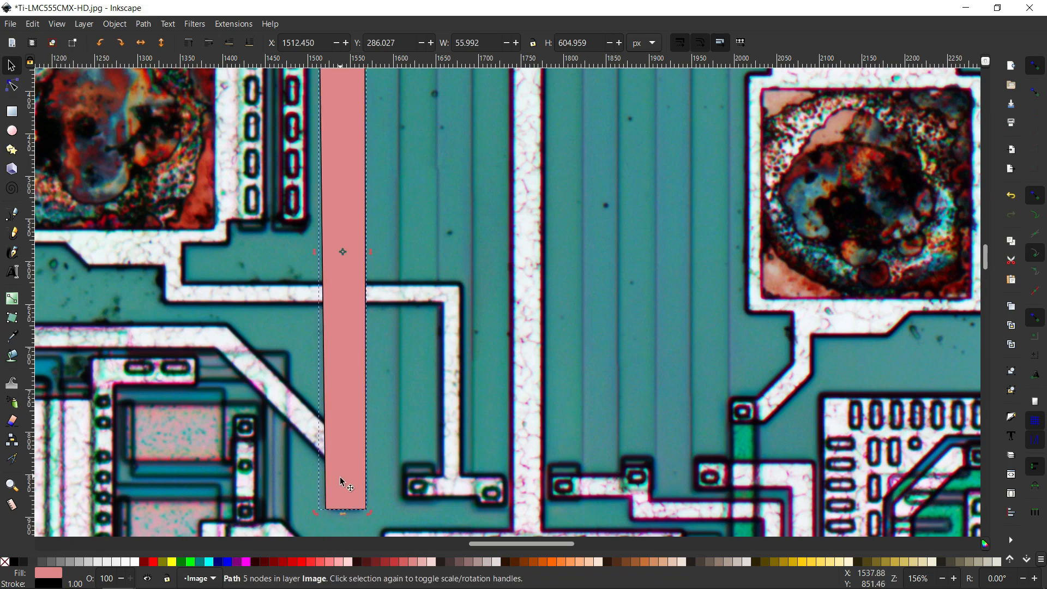
key(Delete)
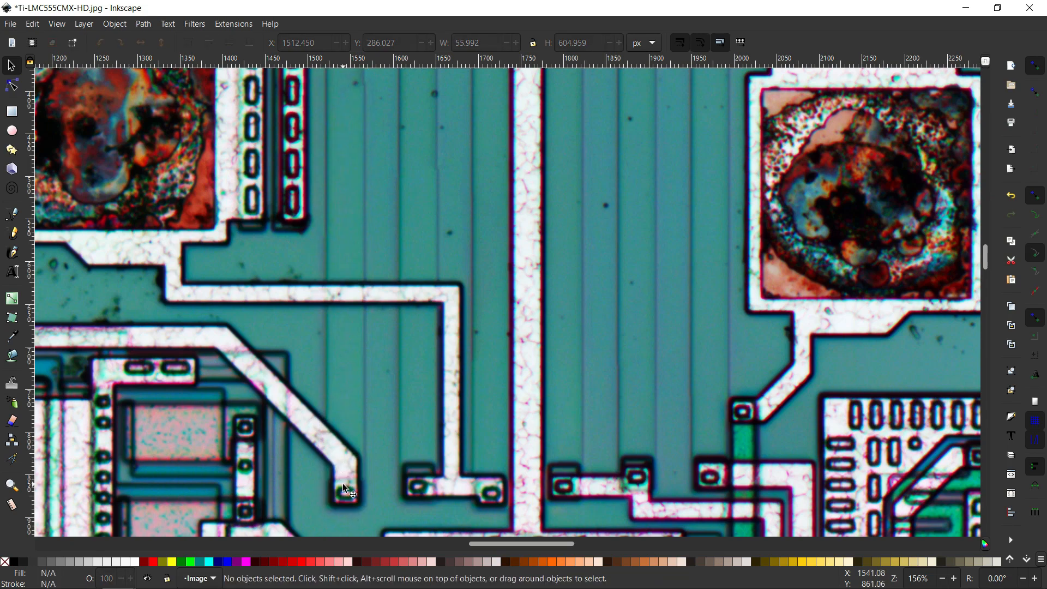
Mark the six resistor strips between the upper bond pads with one vertical 4 mm wide calligraphy stroke each.
ctrl+scroll(343, 499, up, 2)
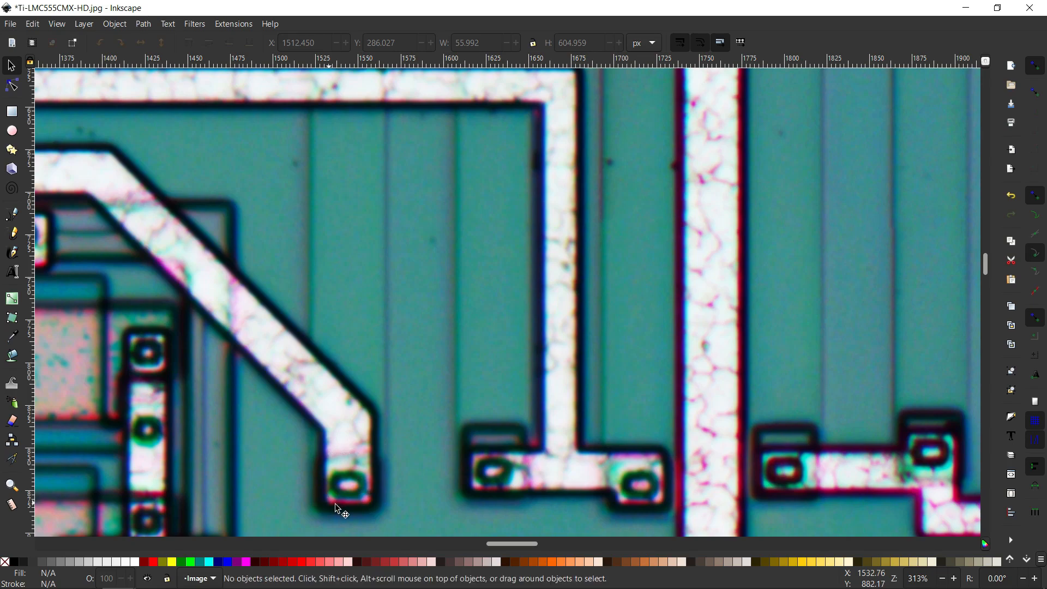
ctrl+scroll(360, 477, down, 4)
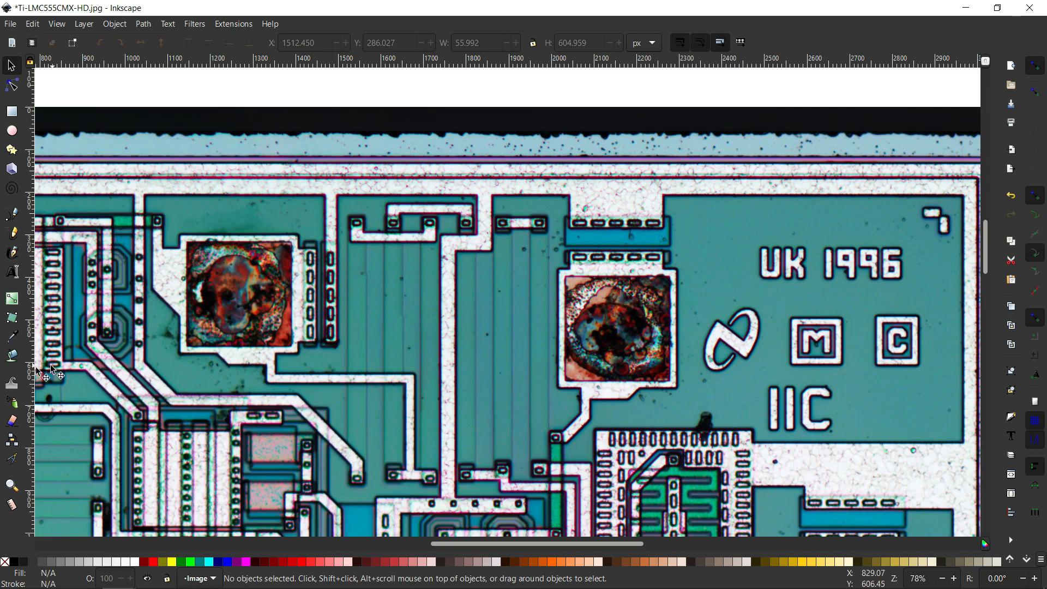
click(12, 235)
click(12, 254)
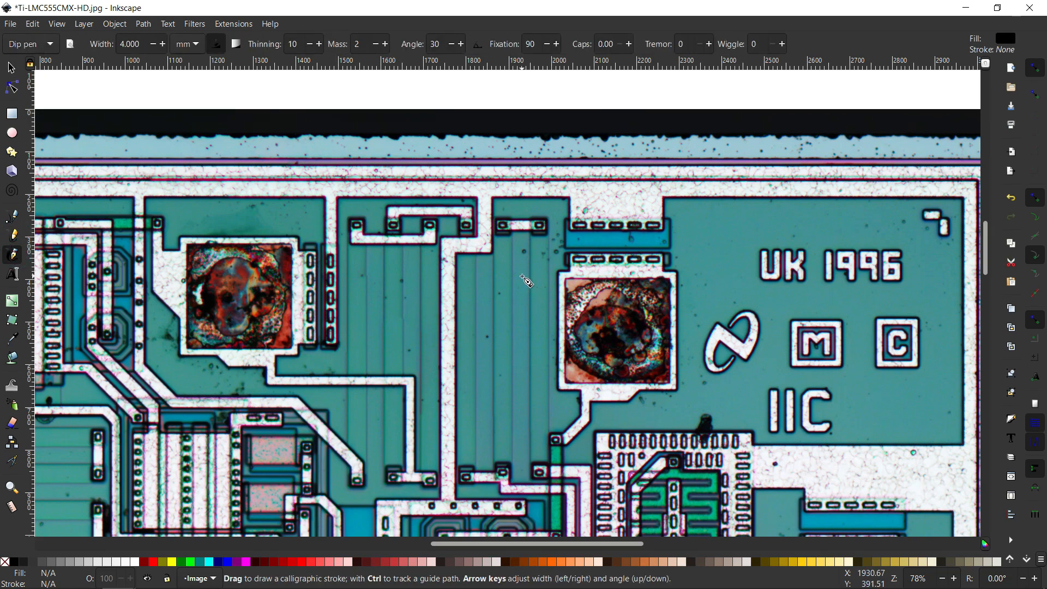
drag(543, 295, 539, 410)
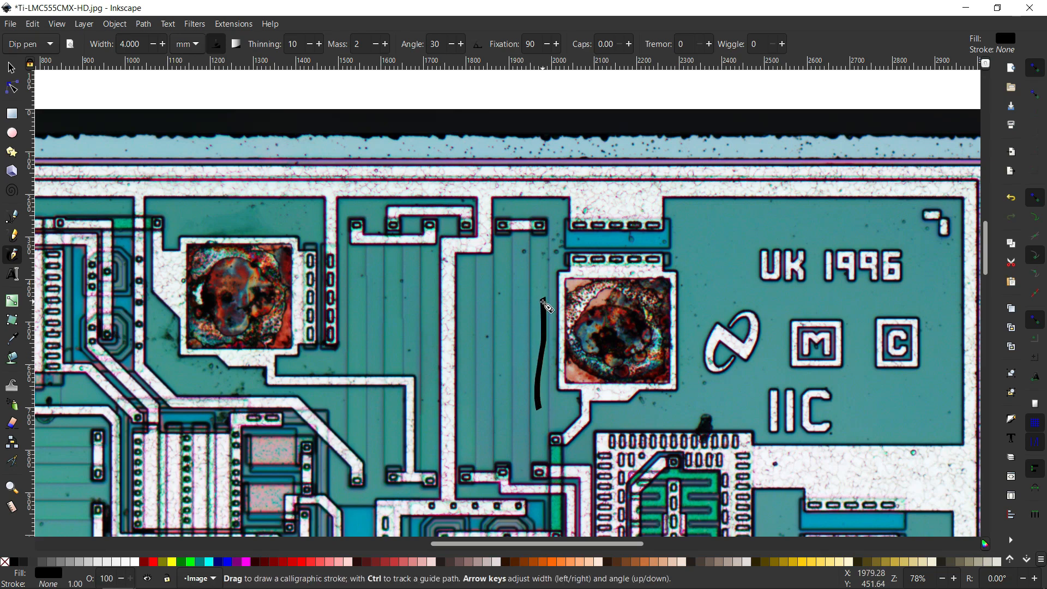
drag(499, 271, 505, 397)
drag(463, 284, 467, 418)
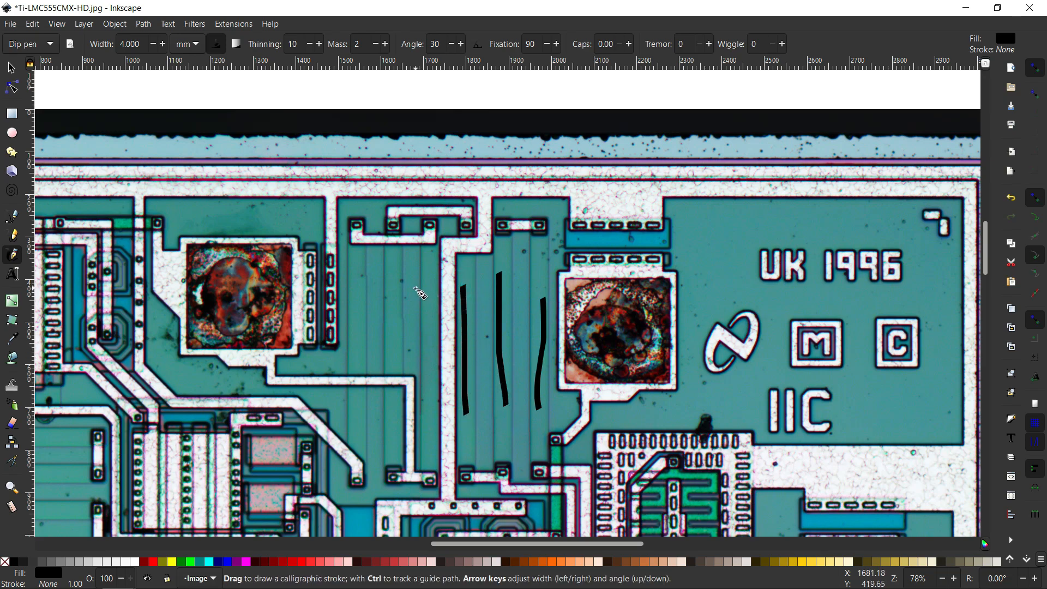
drag(433, 270, 429, 391)
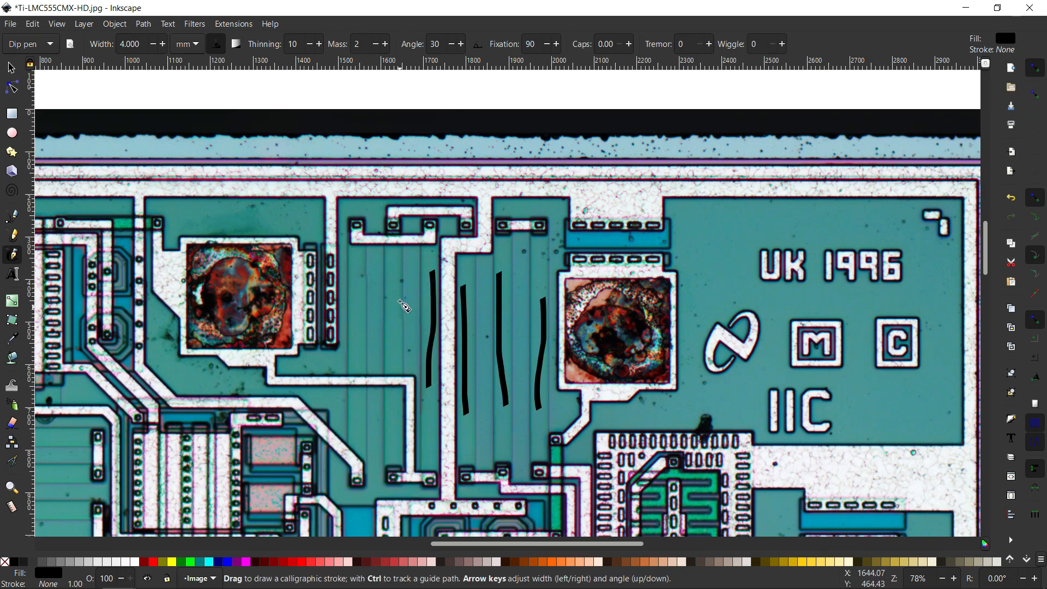
drag(394, 279, 395, 366)
drag(358, 280, 359, 365)
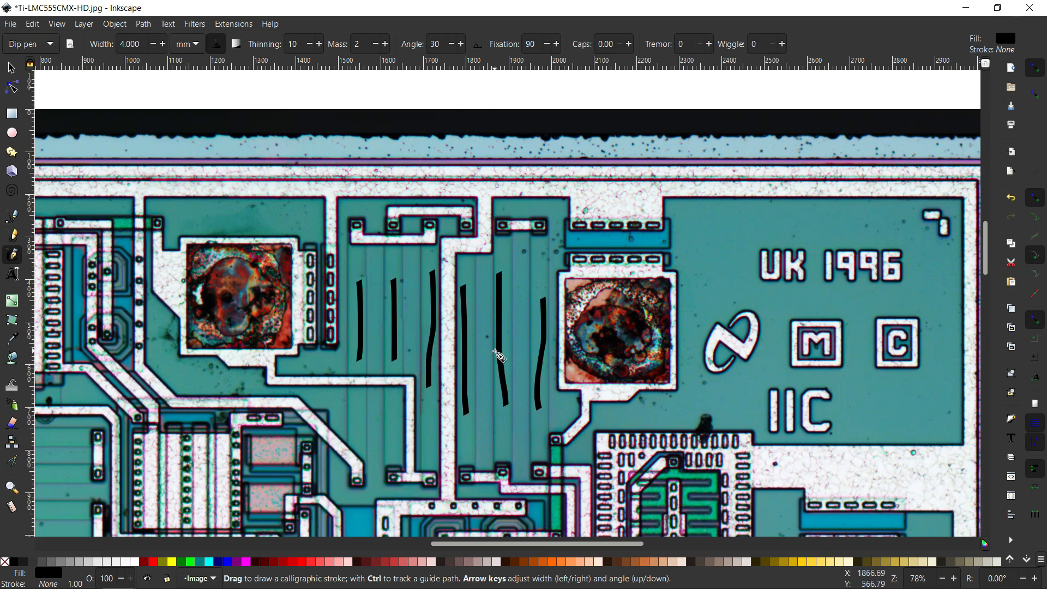
Draw a solid blob at the upper end of the leftmost strip and fill it with red.
scroll(500, 355, up, 1)
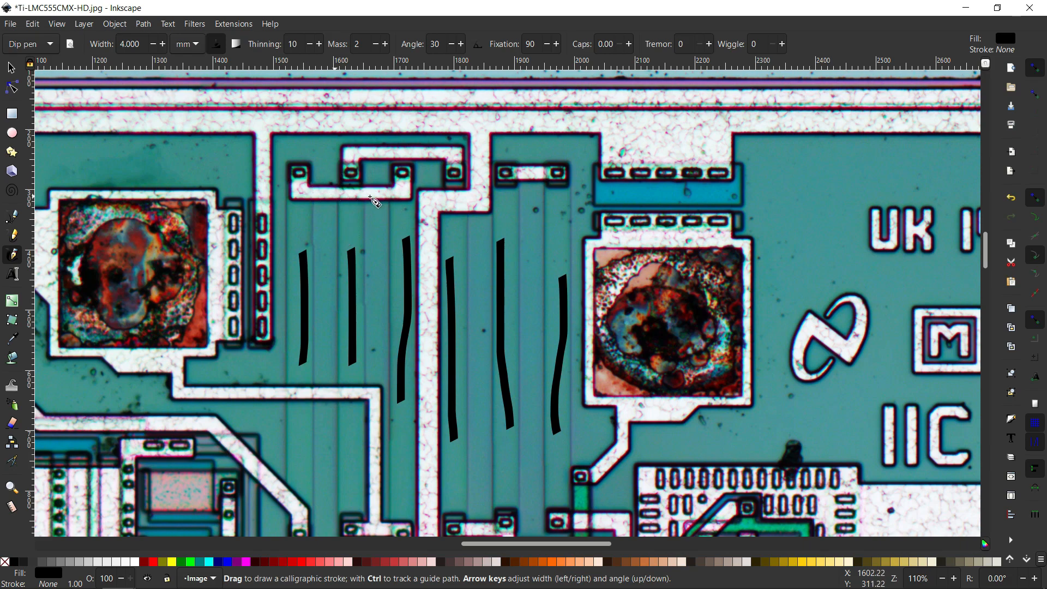
key(Escape)
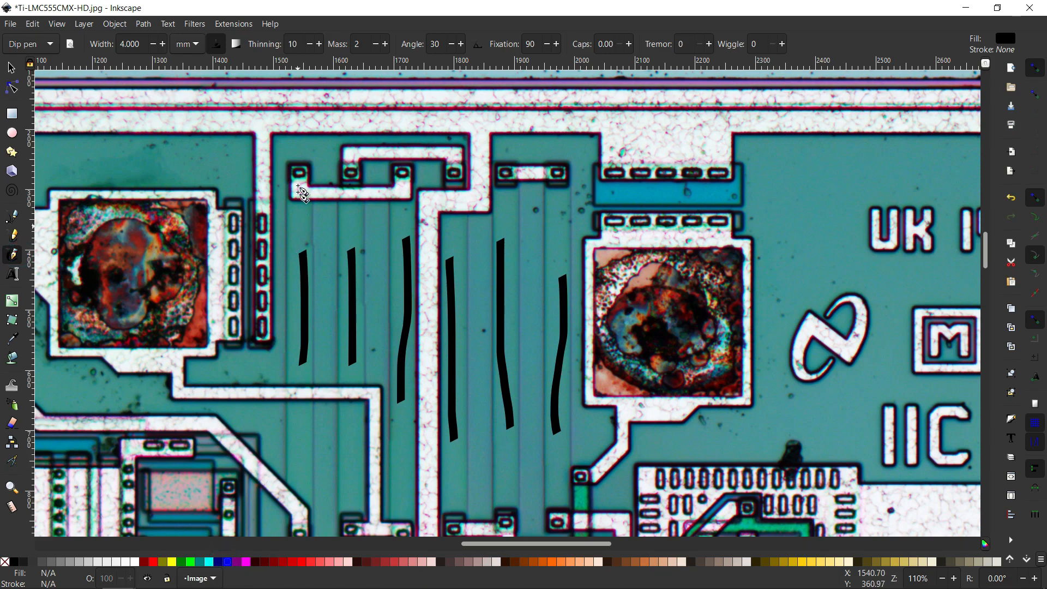
mouse_move(296, 231)
mouse_down()
mouse_move(316, 225)
mouse_move(309, 235)
mouse_up()
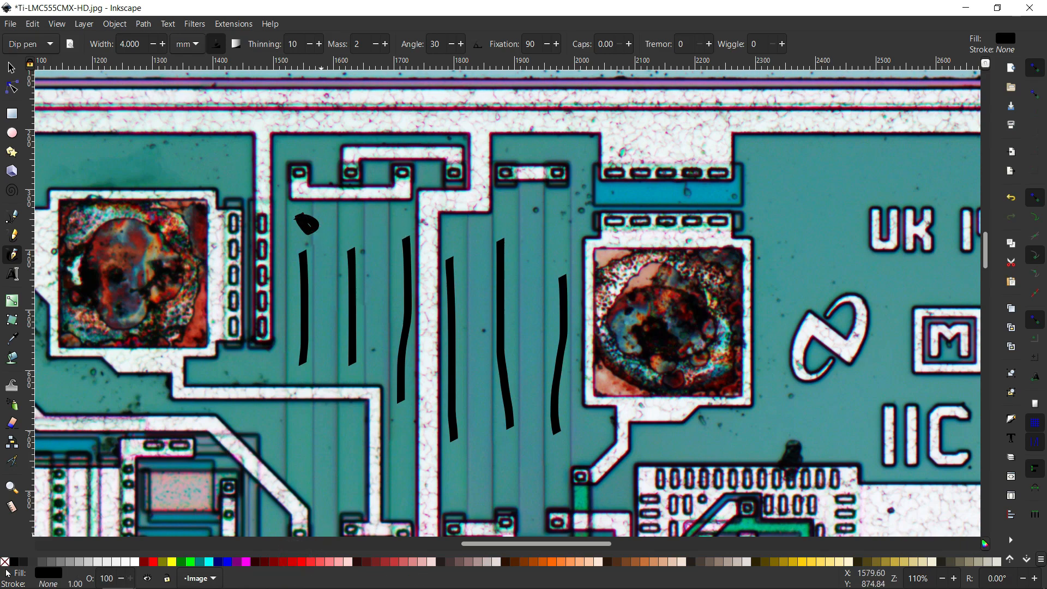
click(310, 562)
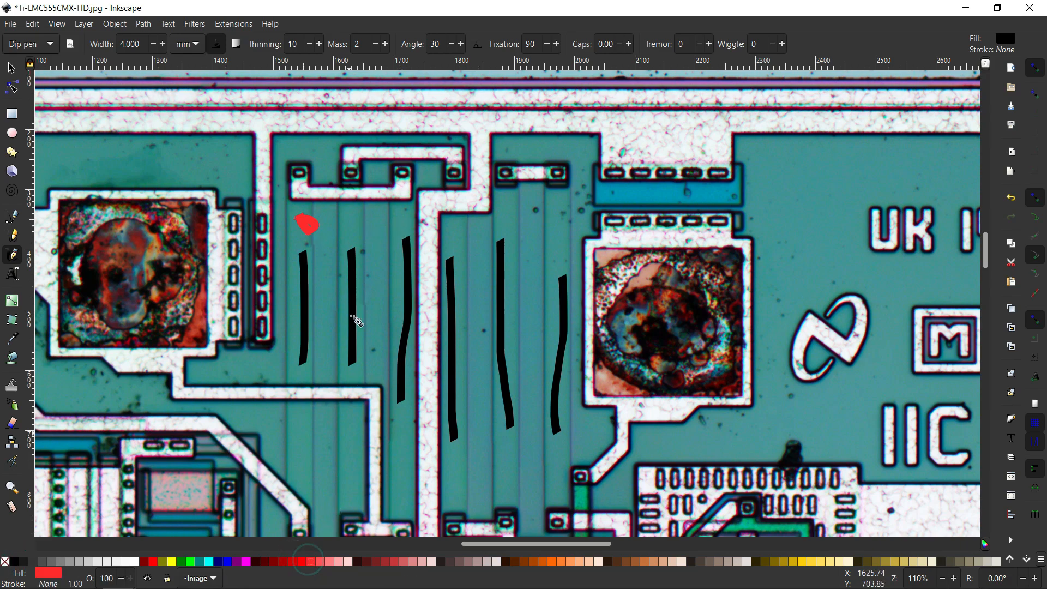
Draw a small loop above the third stroke and short vertical marks above the second and fourth strokes.
drag(405, 218, 417, 225)
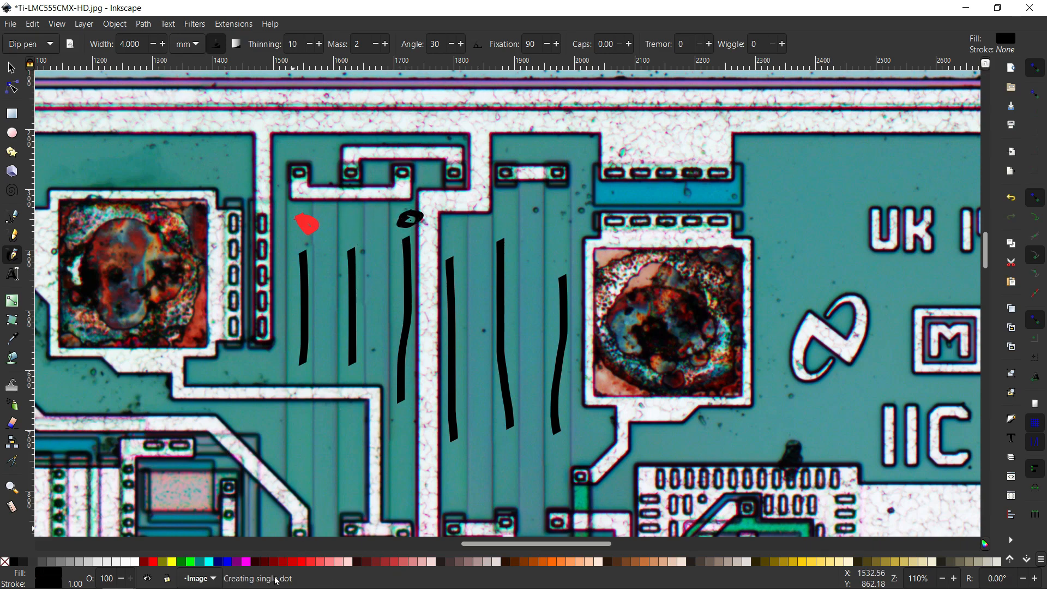
click(291, 562)
click(417, 218)
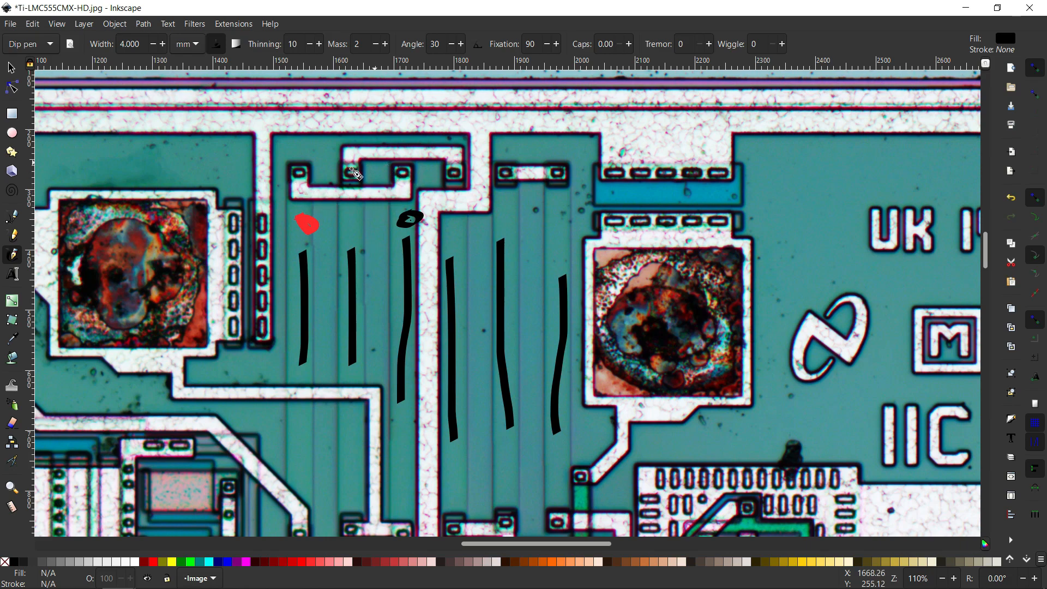
mouse_move(348, 206)
mouse_down()
mouse_move(350, 240)
mouse_move(363, 210)
mouse_move(356, 235)
mouse_up()
drag(455, 213, 456, 217)
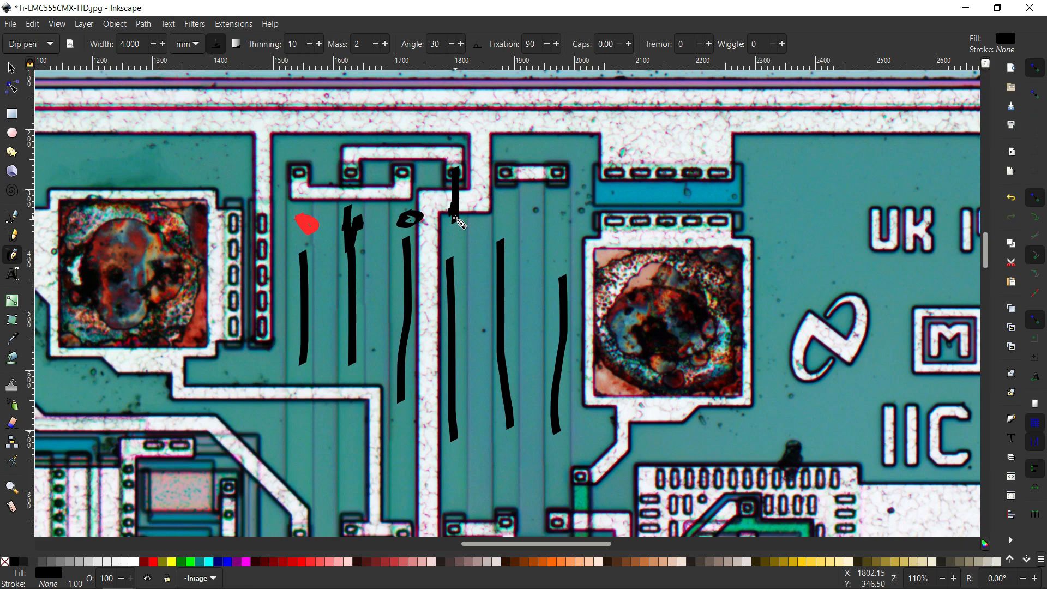
Draw a curved stroke linking the upper ends of the two rightmost strips below their metal link.
scroll(466, 190, down, 2)
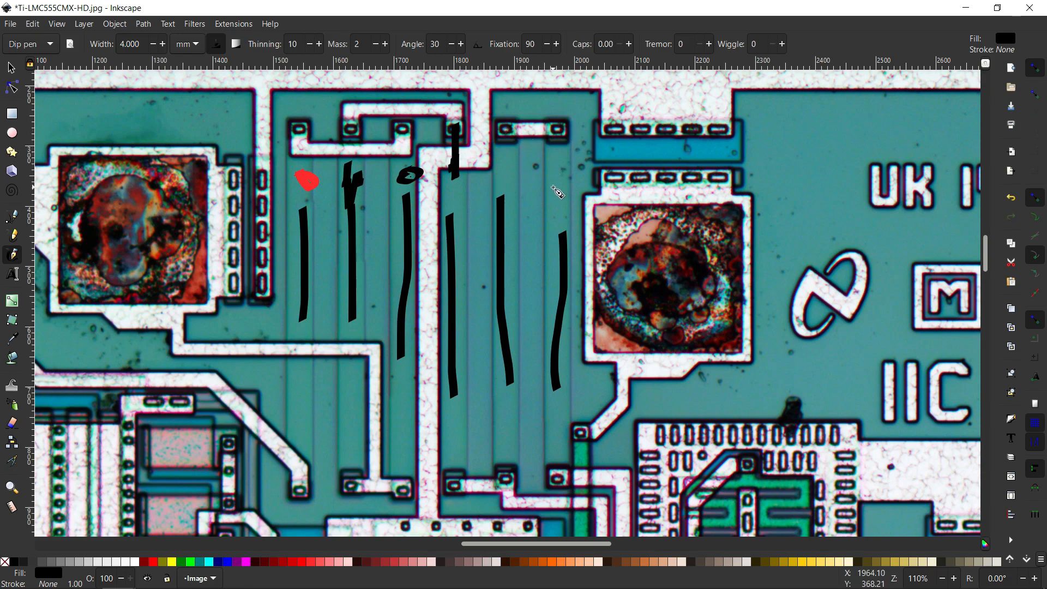
mouse_move(567, 160)
mouse_down()
mouse_move(557, 184)
mouse_move(553, 150)
mouse_move(507, 157)
mouse_up()
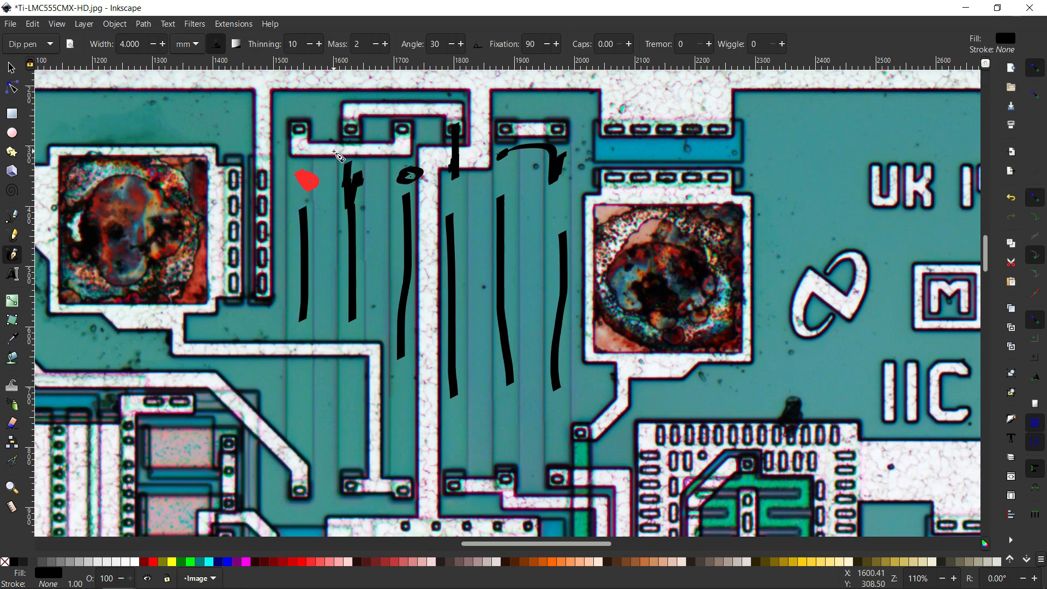
drag(350, 188, 359, 191)
key(Escape)
click(11, 66)
drag(276, 117, 344, 115)
key(Escape)
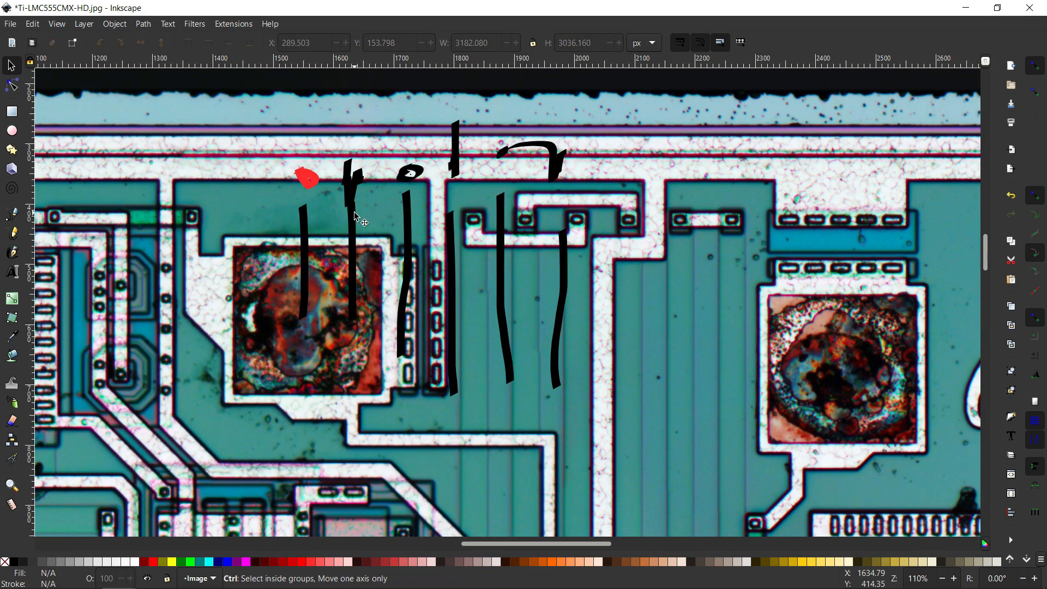
key(ctrl+z)
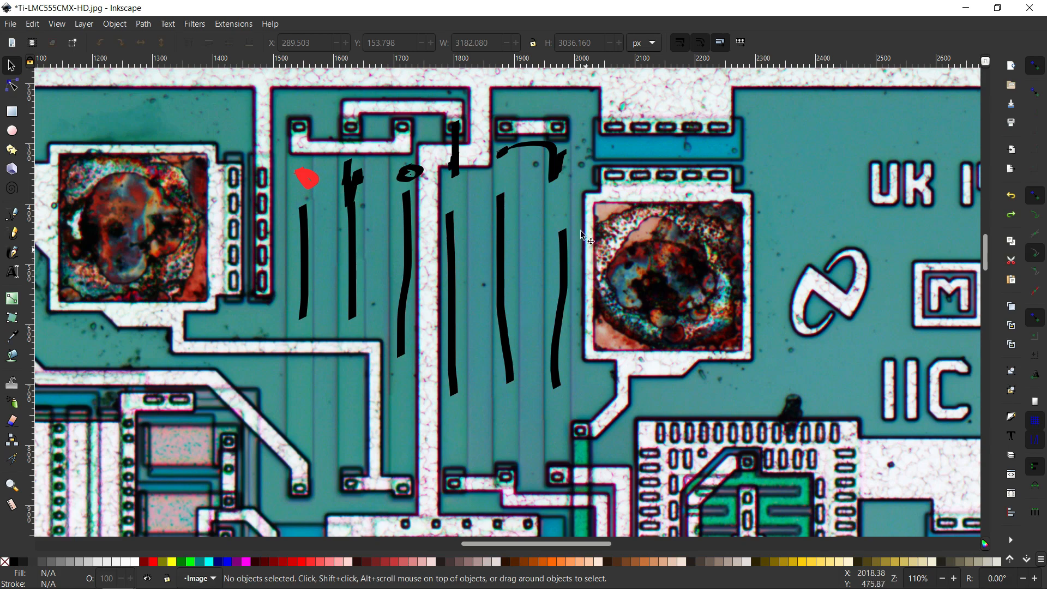
Delete the six vertical calligraphy strokes that mark the resistor strips.
click(559, 322)
key(Delete)
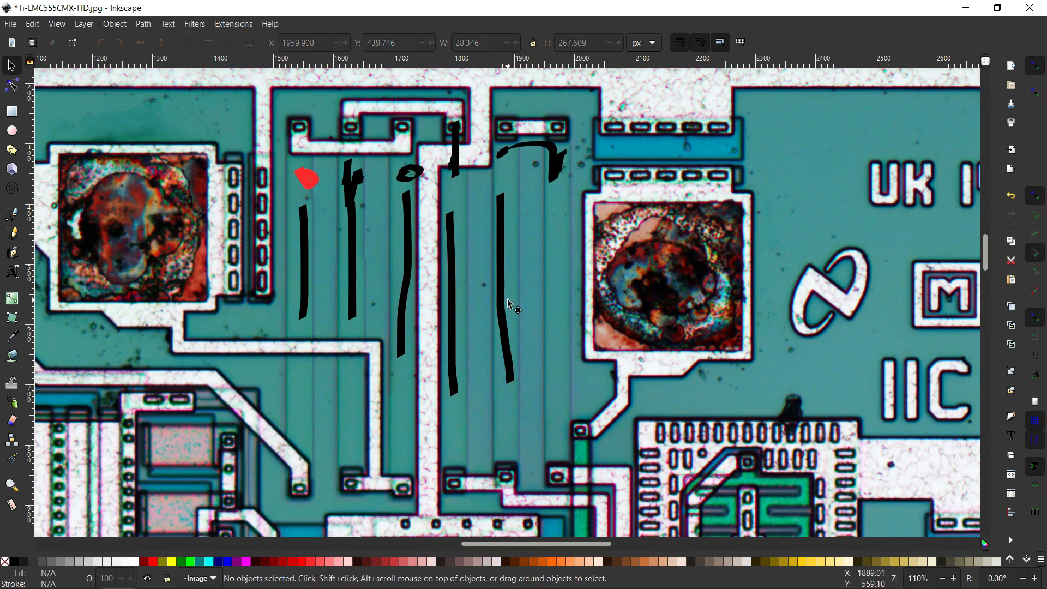
click(505, 301)
key(Delete)
click(452, 314)
key(Delete)
click(405, 317)
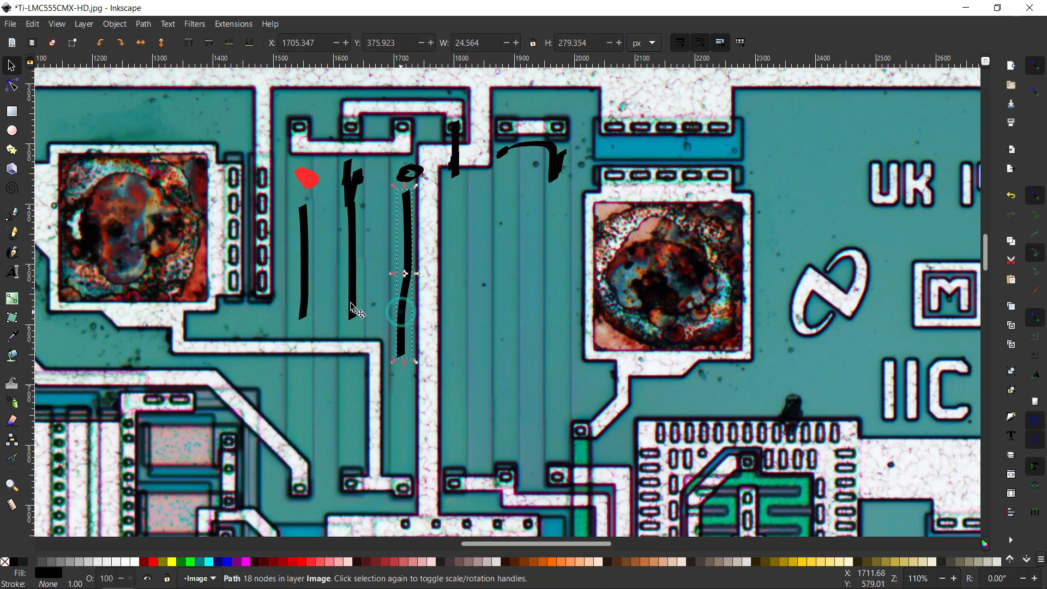
key(Delete)
click(351, 300)
key(Delete)
click(303, 298)
key(Delete)
Delete the red blob and the short mark at the upper ends of the two leftmost strips.
click(307, 178)
key(Delete)
click(352, 183)
key(Delete)
click(417, 173)
key(Delete)
drag(437, 151, 402, 176)
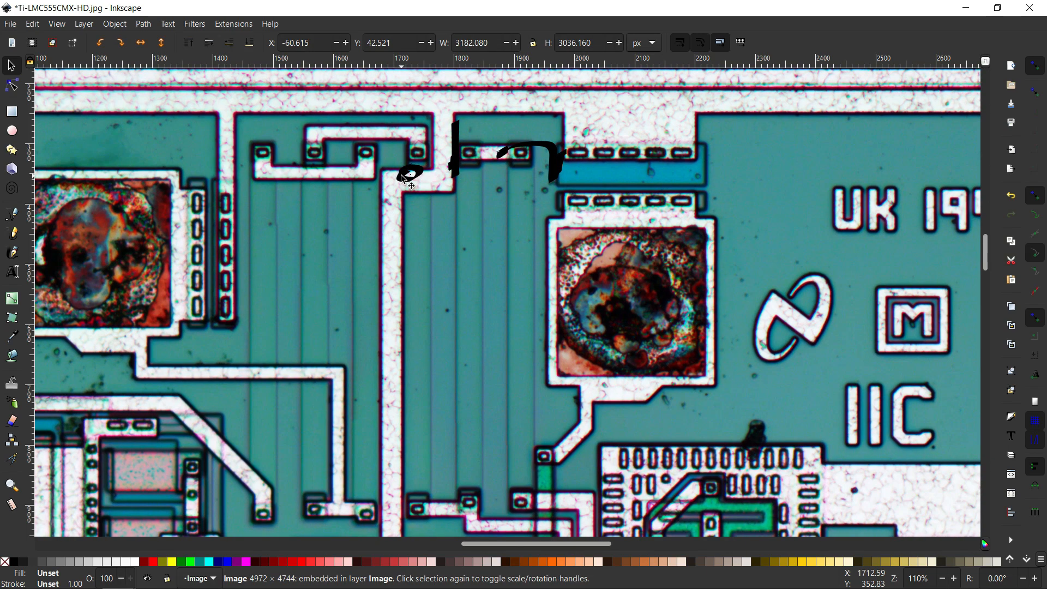
key(shift+F7)
key(ctrl+z)
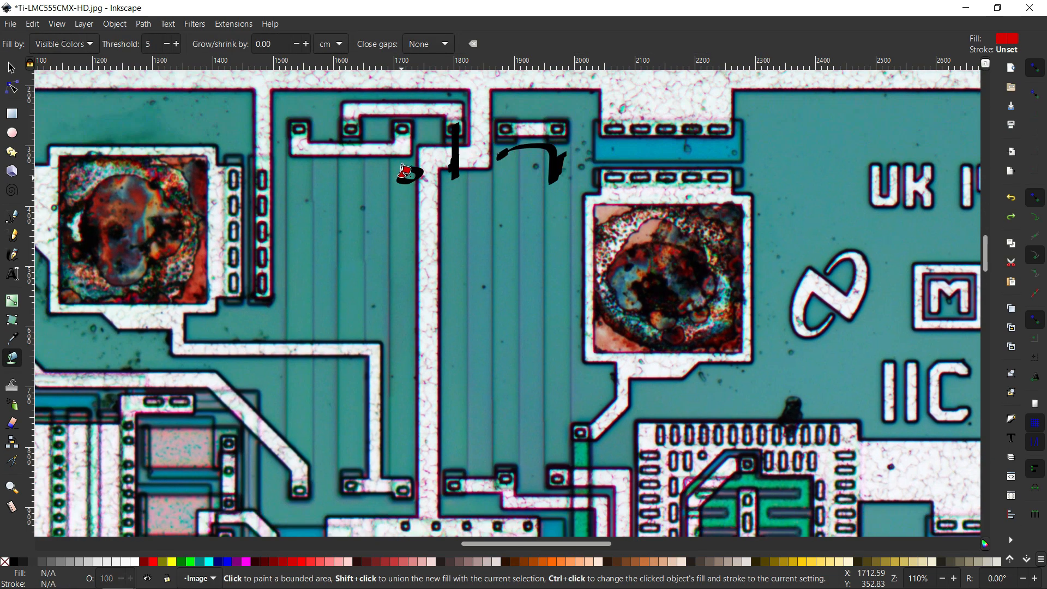
key(s)
Trace a straight-segment outline around the metal track from the left bond pad to the lower contacts of the second and third strips.
scroll(429, 216, down, 2)
scroll(414, 328, down, 2)
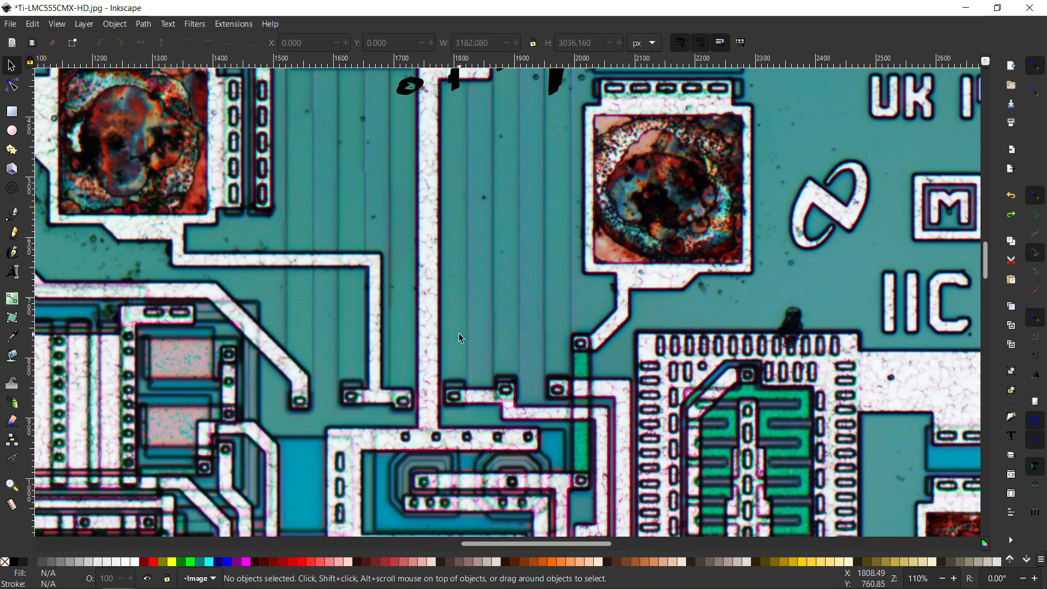
ctrl+scroll(464, 333, down, 3)
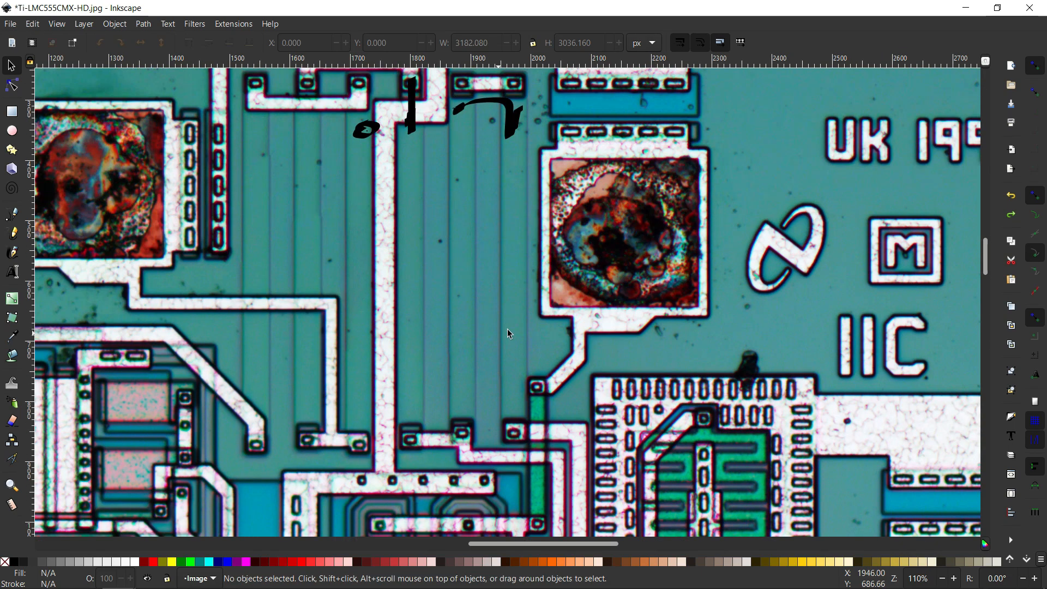
ctrl+scroll(377, 411, up, 2)
ctrl+scroll(437, 401, down, 2)
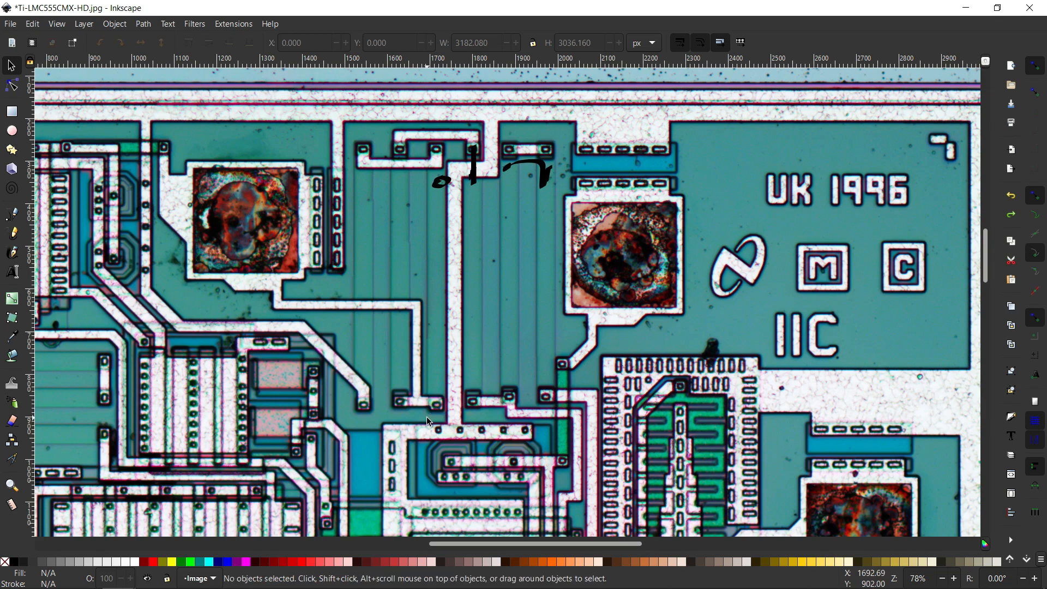
ctrl+scroll(414, 414, up, 2)
ctrl+scroll(416, 412, down, 1)
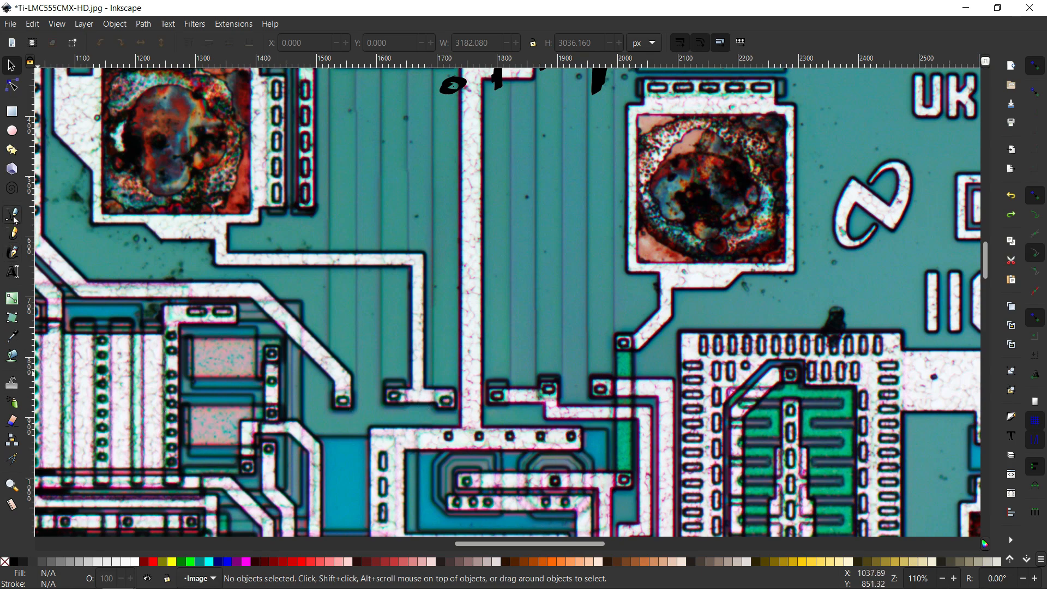
click(14, 216)
click(389, 407)
click(456, 407)
click(456, 390)
click(426, 390)
click(425, 255)
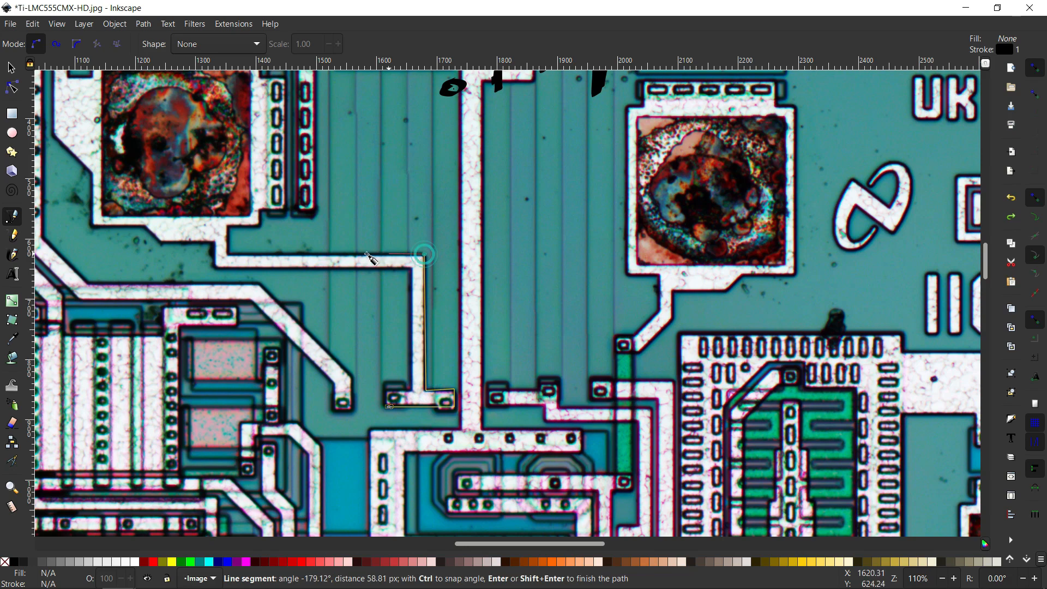
click(216, 252)
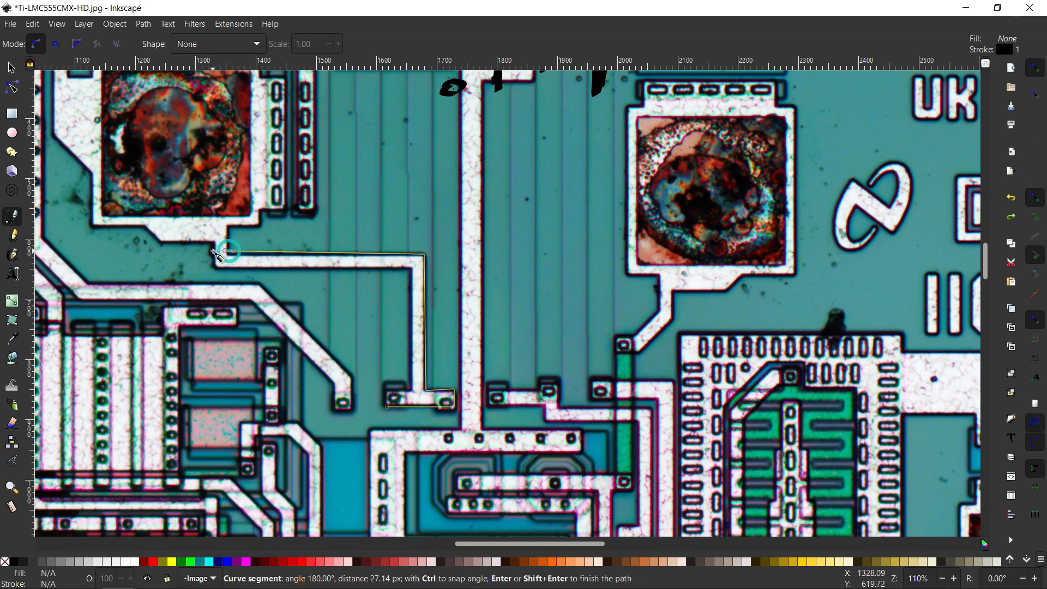
click(225, 268)
click(413, 268)
click(411, 392)
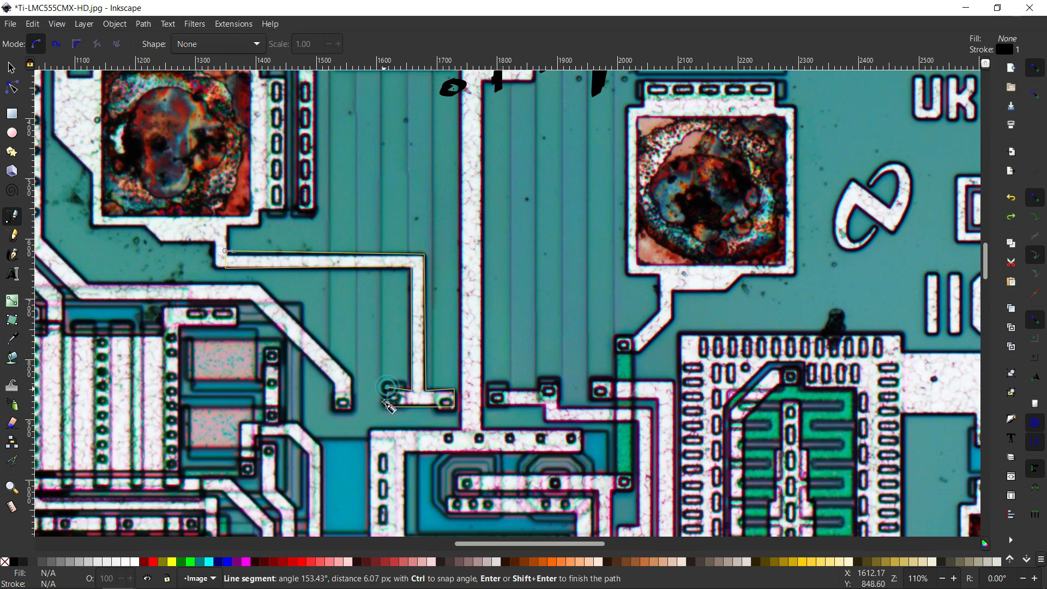
double_click(387, 406)
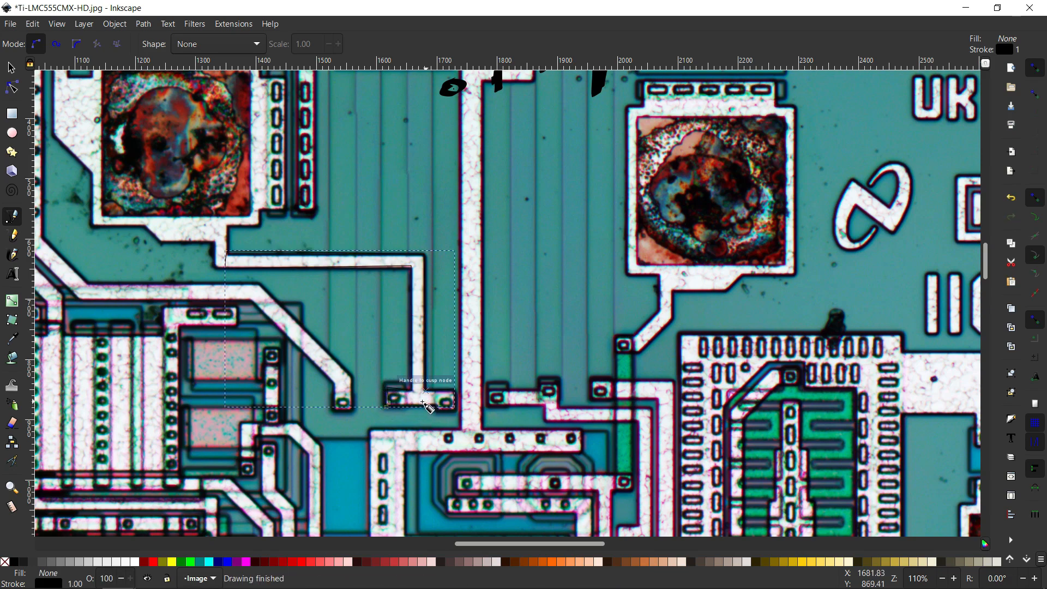
key(Escape)
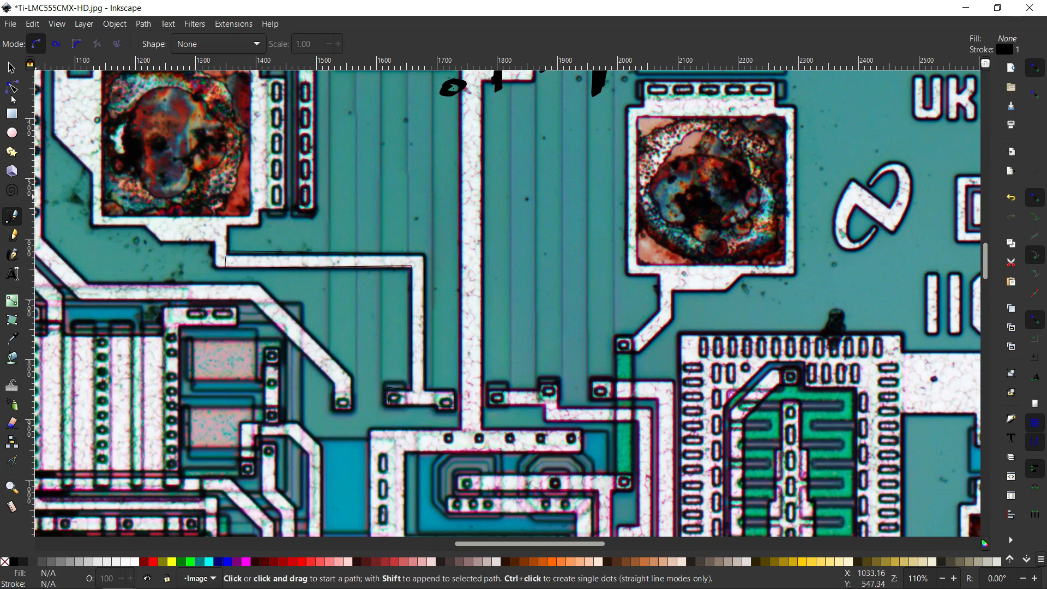
Fill the traced metal track outline with dark brown.
click(11, 66)
click(425, 396)
click(418, 376)
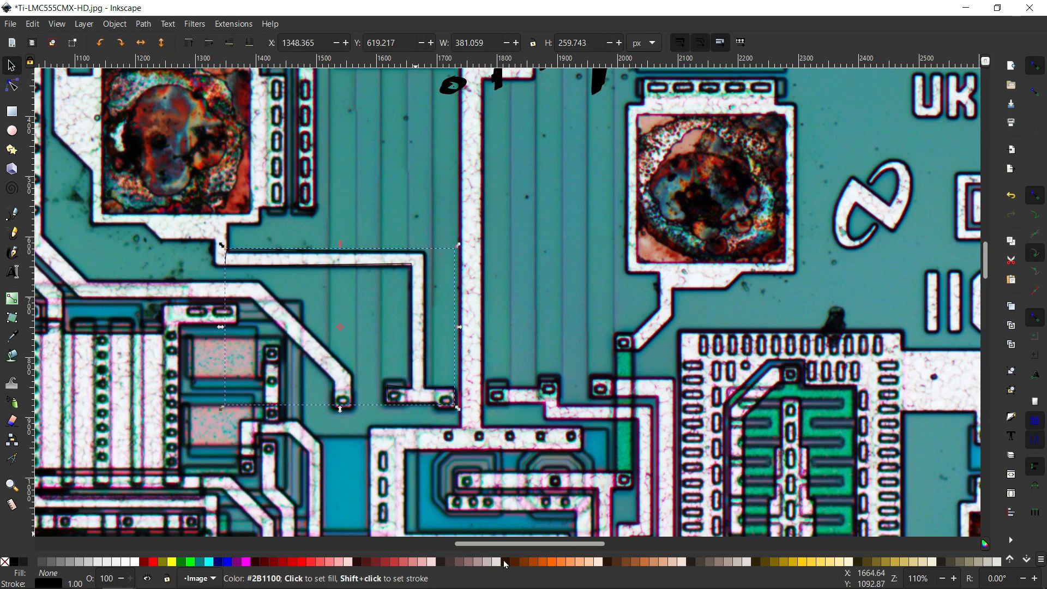
click(453, 562)
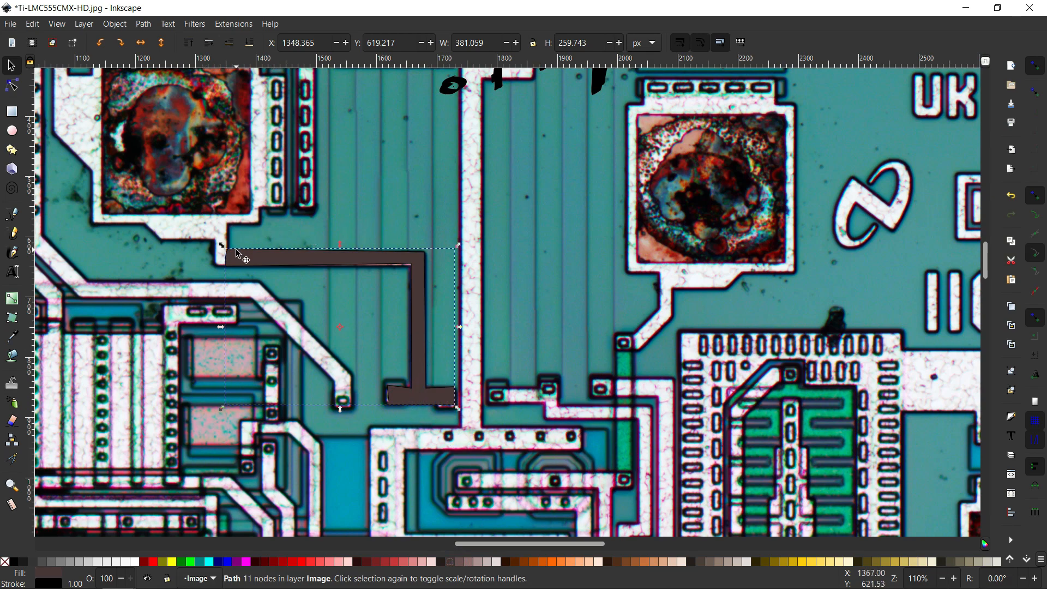
Switch to the Photos app to examine the resistor divider and supply pin in the 555 block diagram, and return to Inkscape.
scroll(236, 246, up, 2)
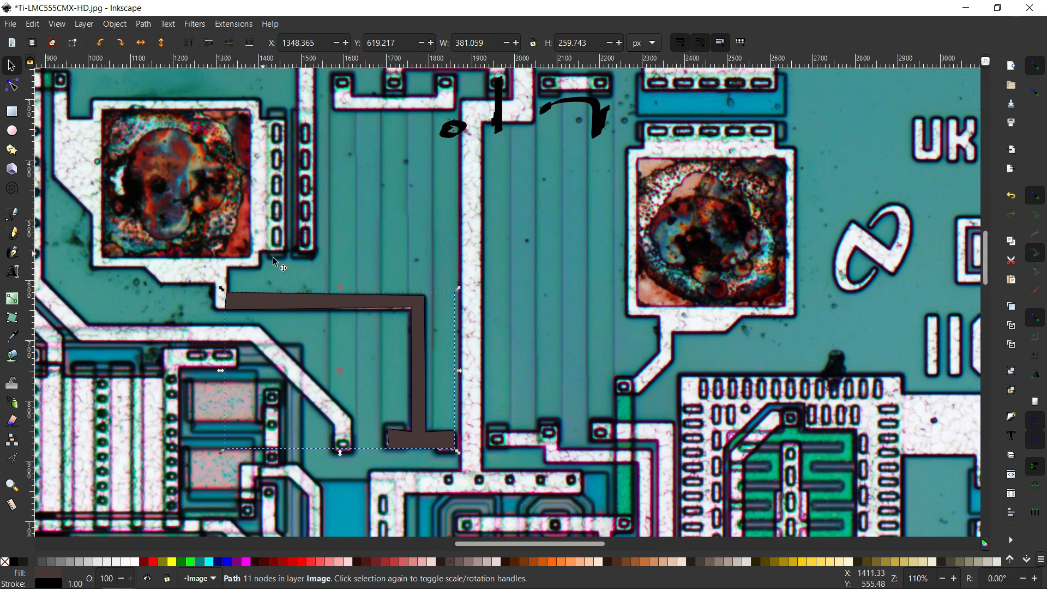
ctrl+scroll(280, 265, down, 1)
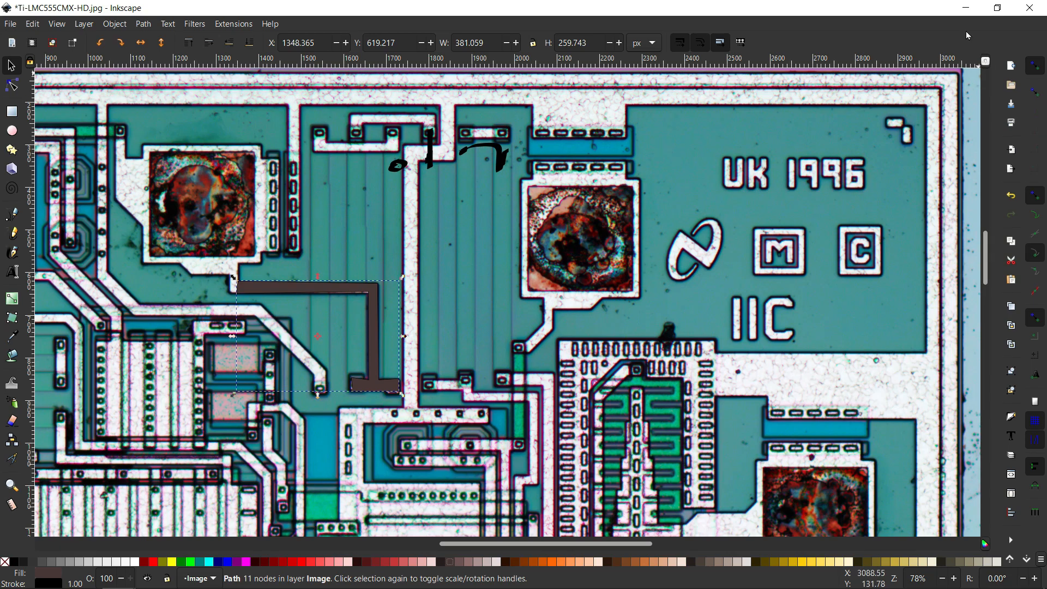
click(966, 7)
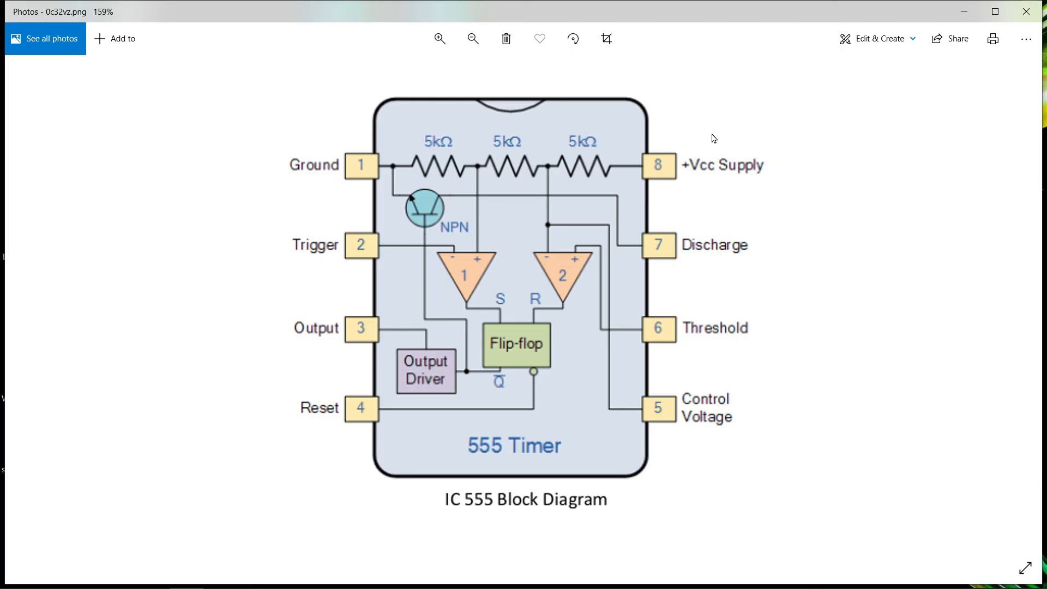
scroll(672, 165, up, 2)
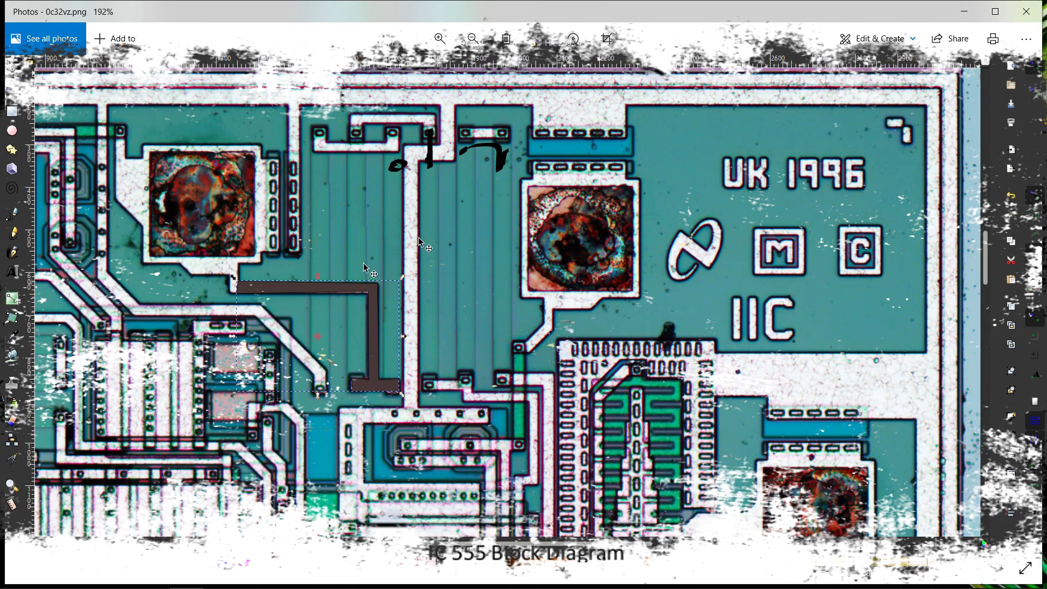
click(221, 210)
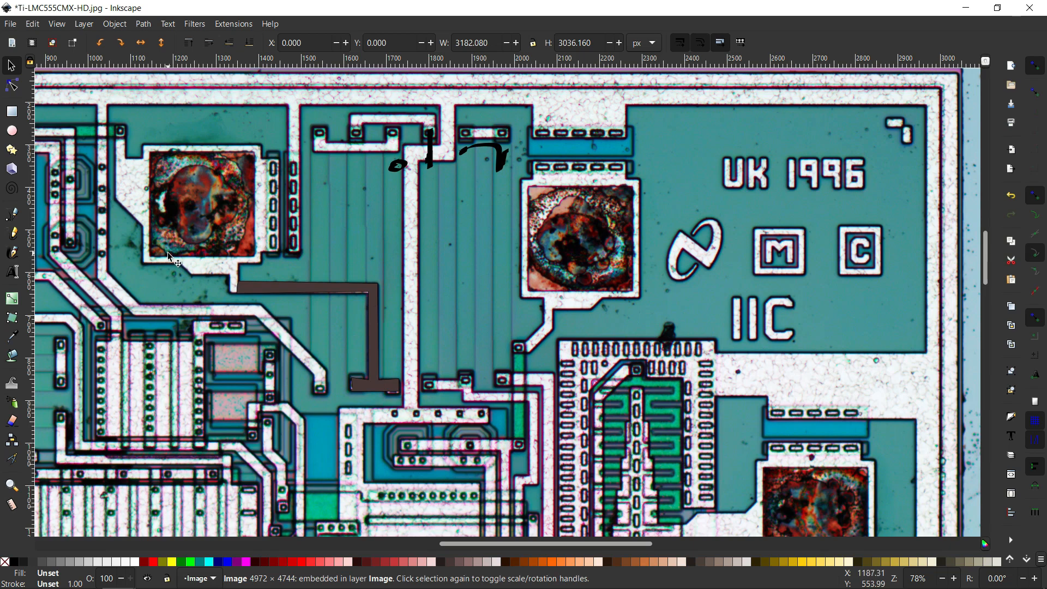
Add a magenta two-line text label reading "VCC" and "8" on the bond pad left of the resistor strips.
click(16, 277)
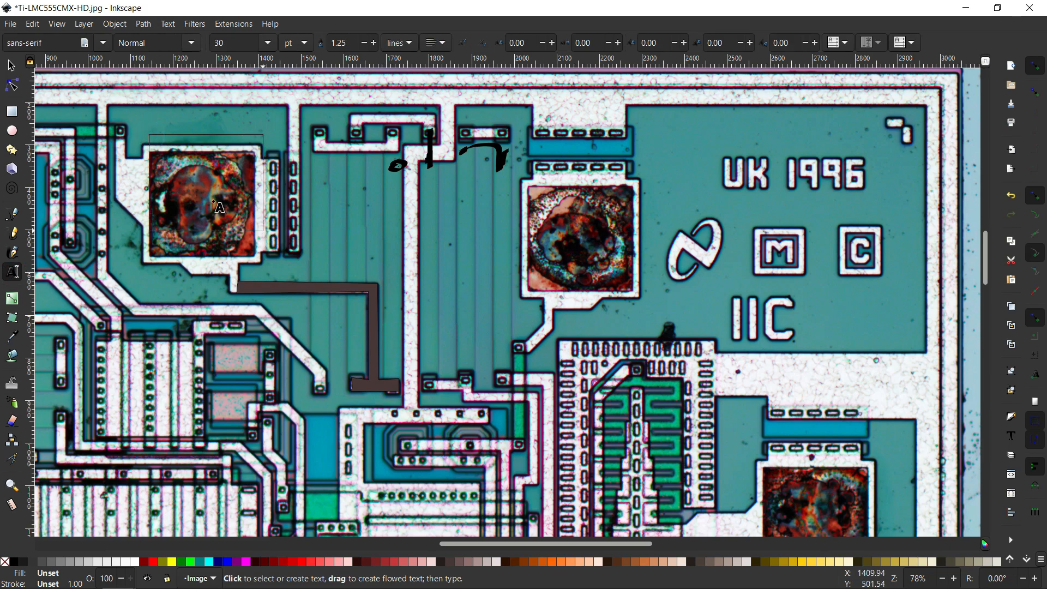
click(198, 187)
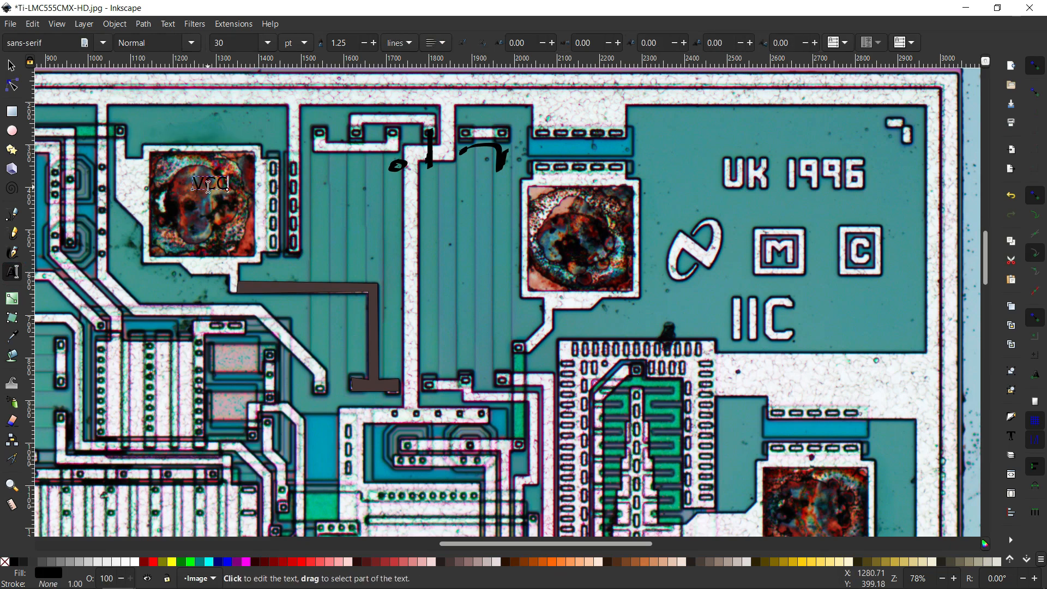
click(246, 562)
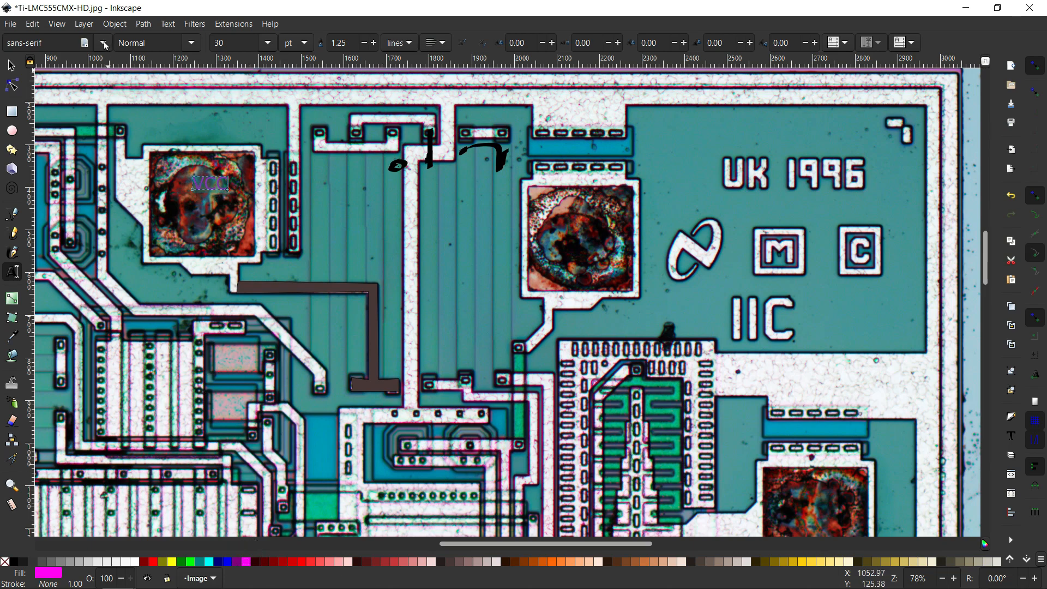
click(229, 185)
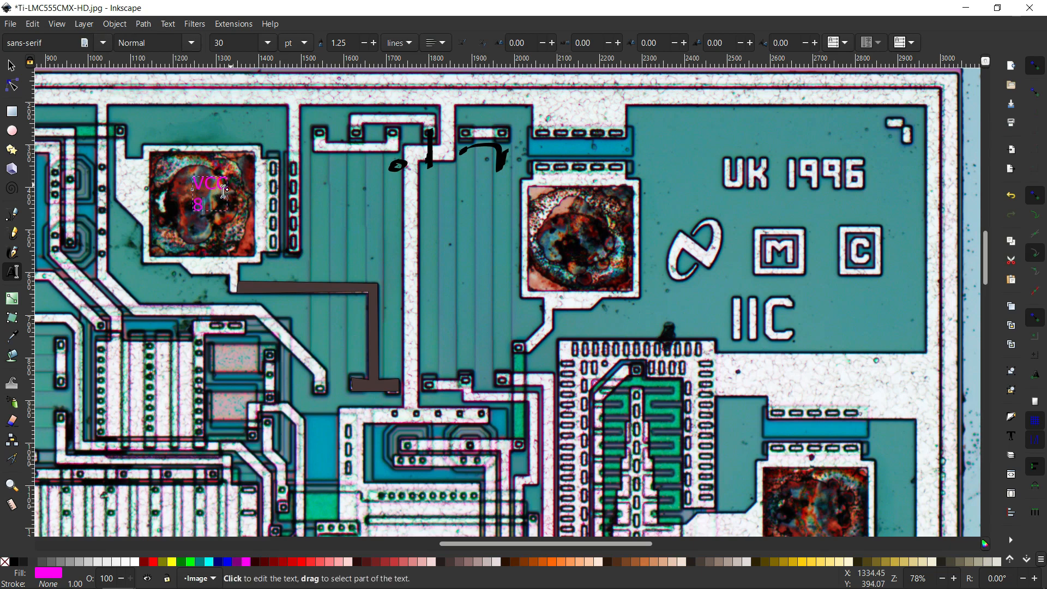
Make the VCC 8 label bold and set its font size to 56 pt.
drag(228, 215, 194, 183)
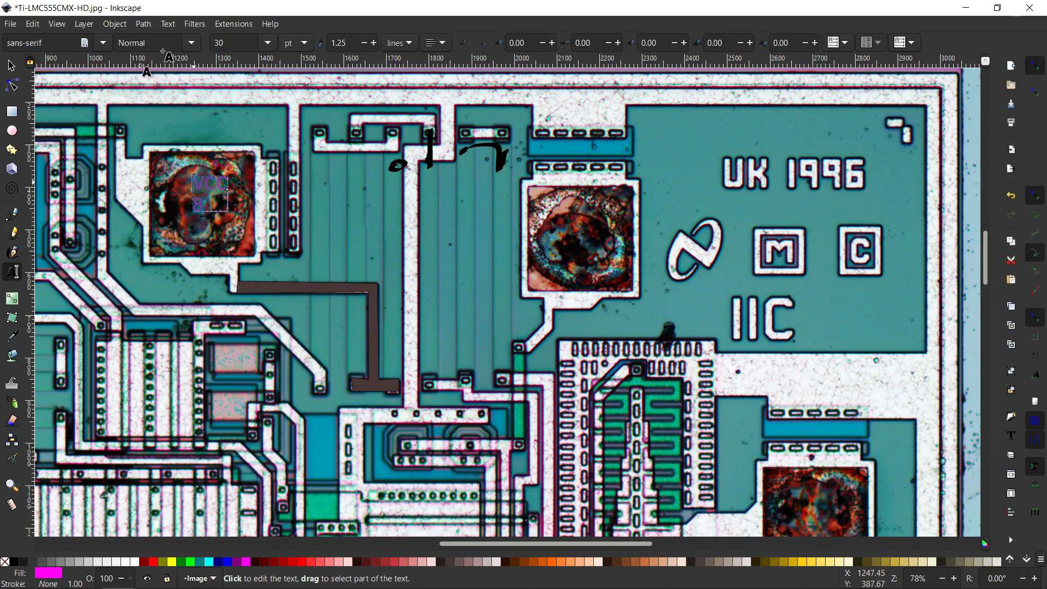
click(192, 42)
click(131, 103)
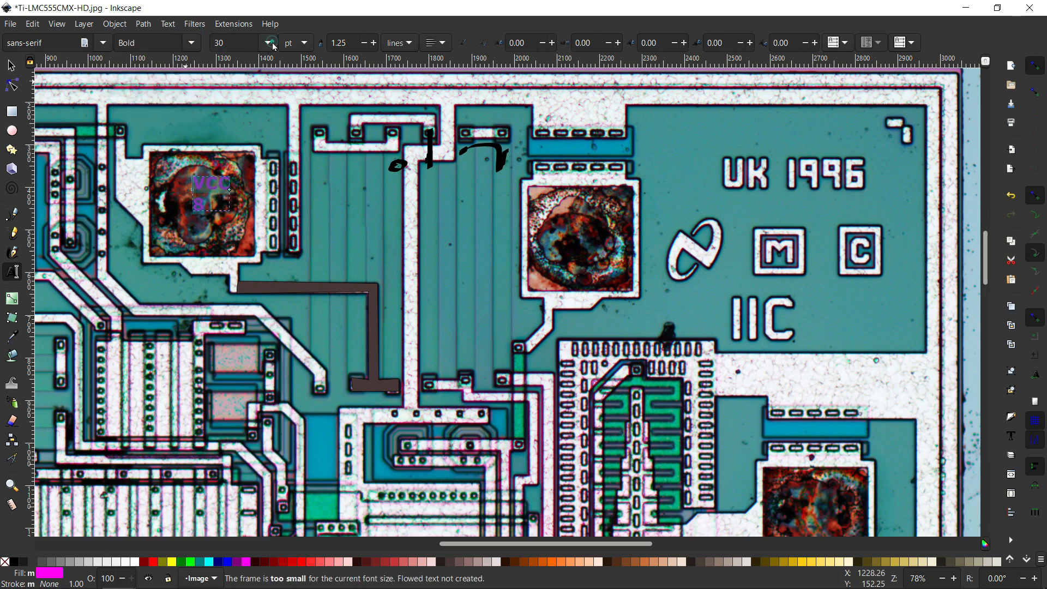
click(270, 42)
click(247, 217)
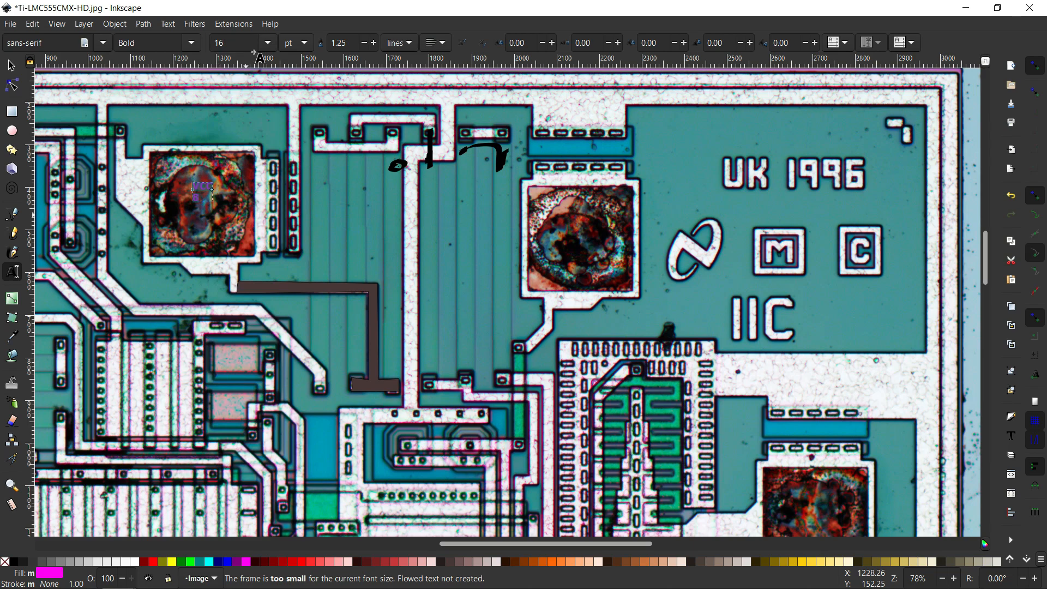
click(267, 43)
click(251, 388)
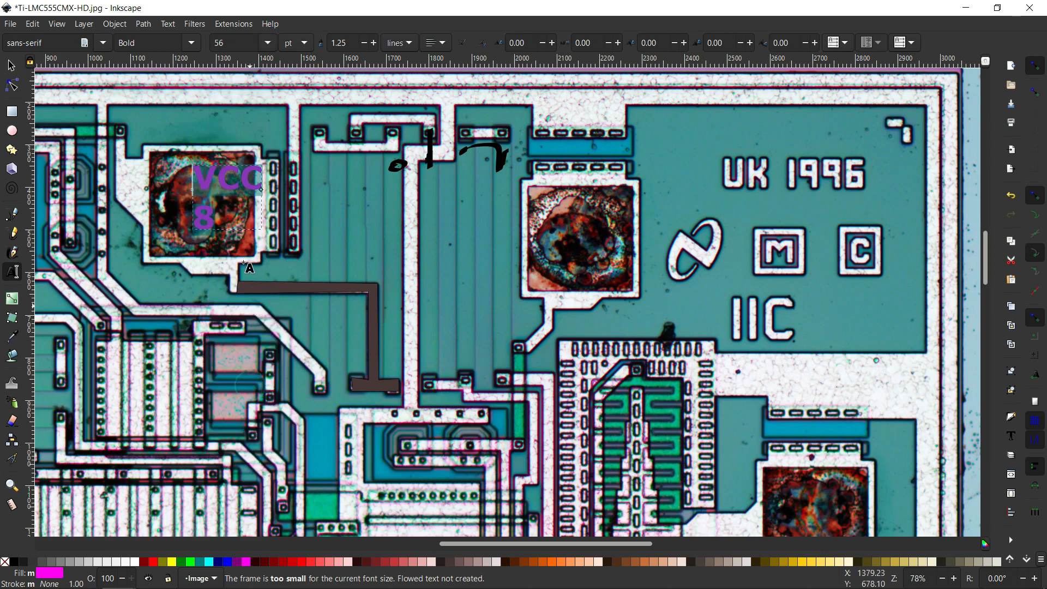
click(240, 180)
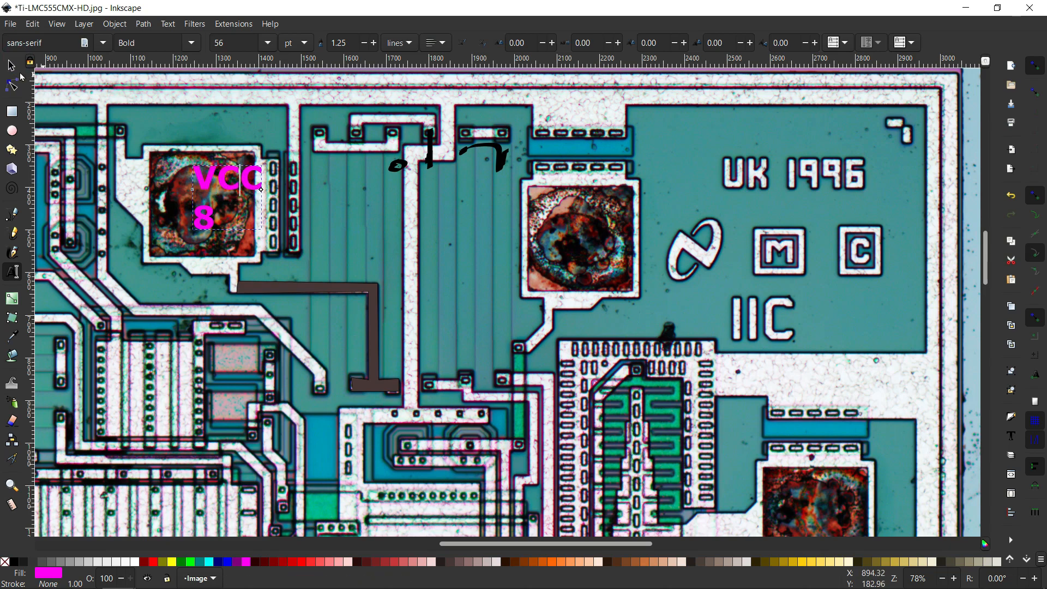
Shift the VCC 8 label left so that it sits within the bond pad.
click(11, 65)
drag(240, 175, 204, 174)
key(Escape)
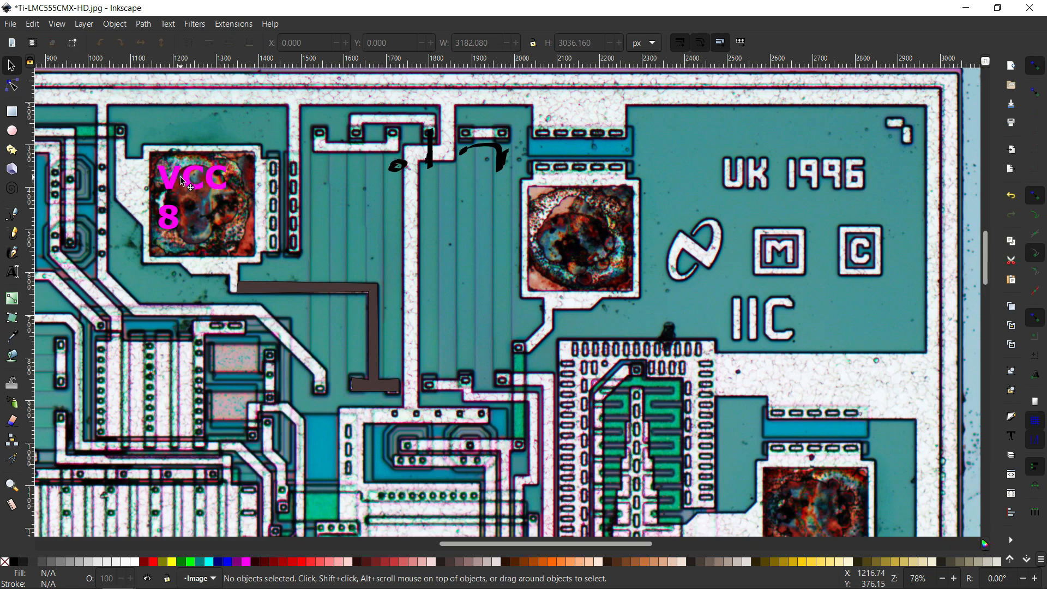
click(182, 180)
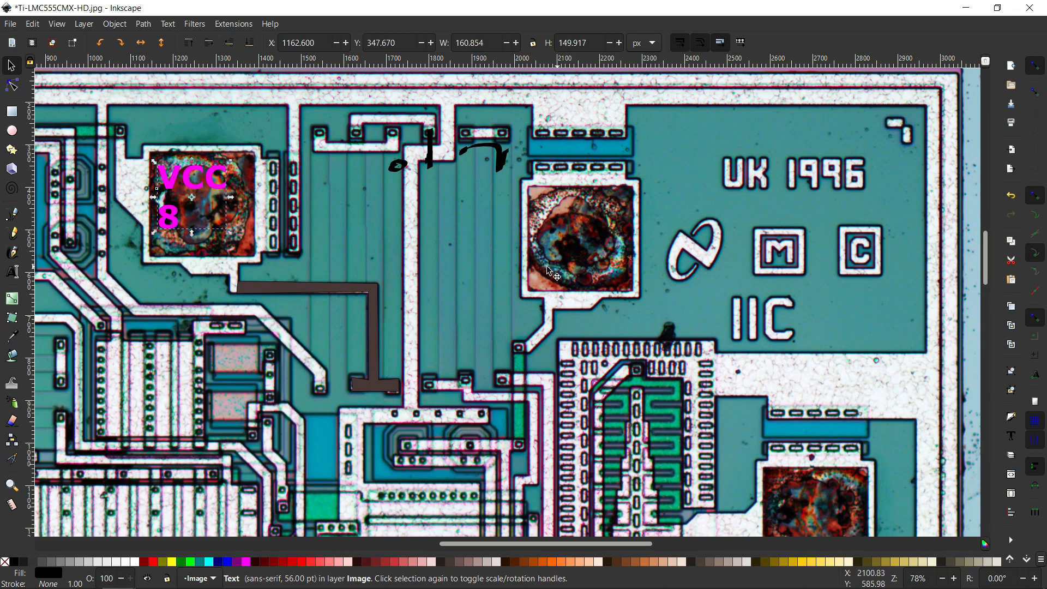
Begin a Pen outline at the rightmost resistor strip contact and trace the metal track's inner edge down and around its first jog.
ctrl+scroll(480, 199, down, 1)
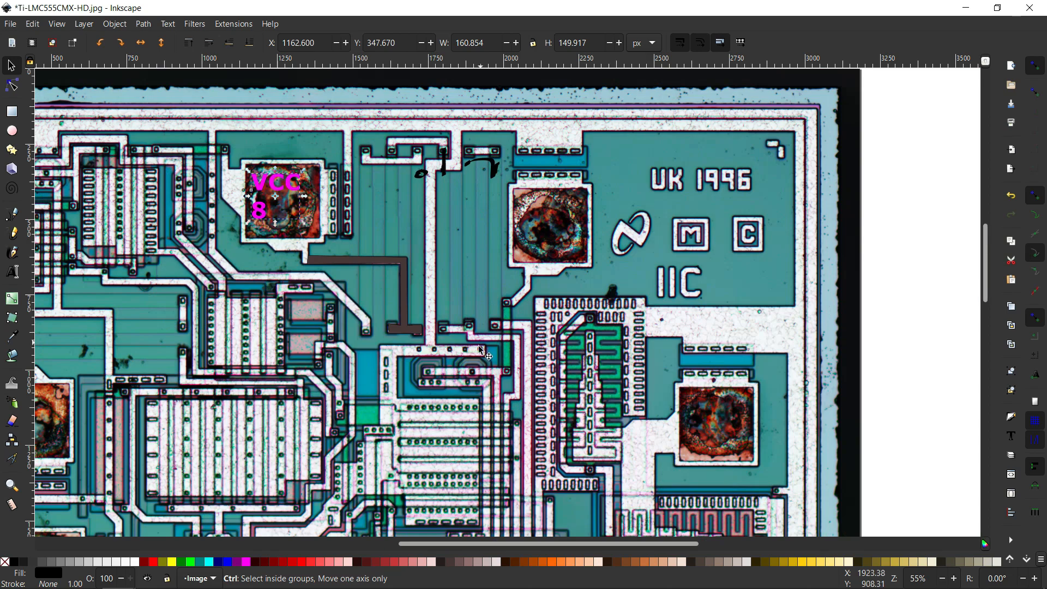
ctrl+scroll(478, 347, up, 1)
ctrl+scroll(513, 317, up, 2)
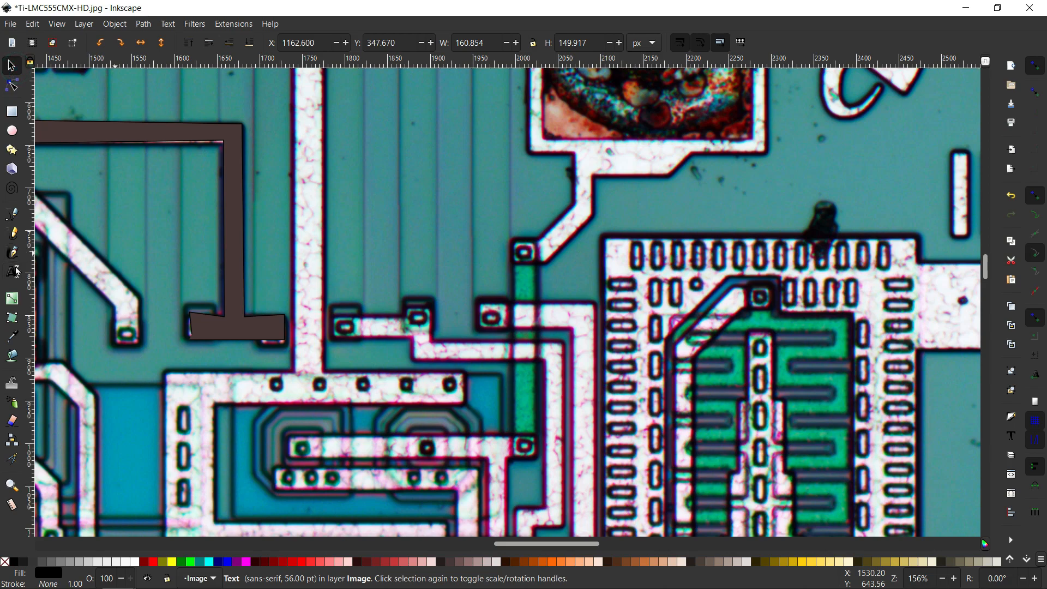
click(13, 214)
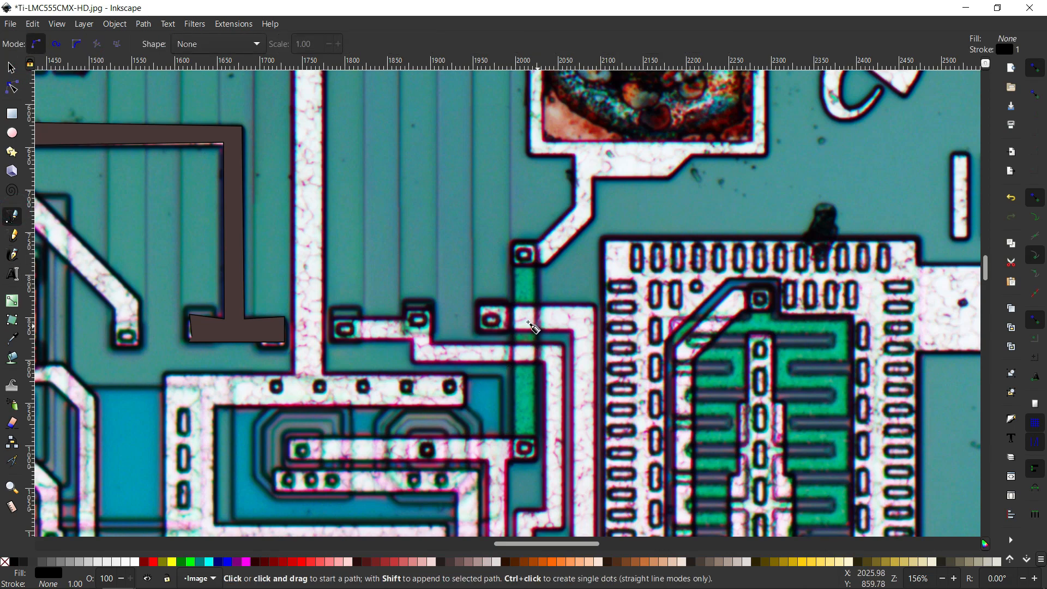
click(489, 330)
click(571, 332)
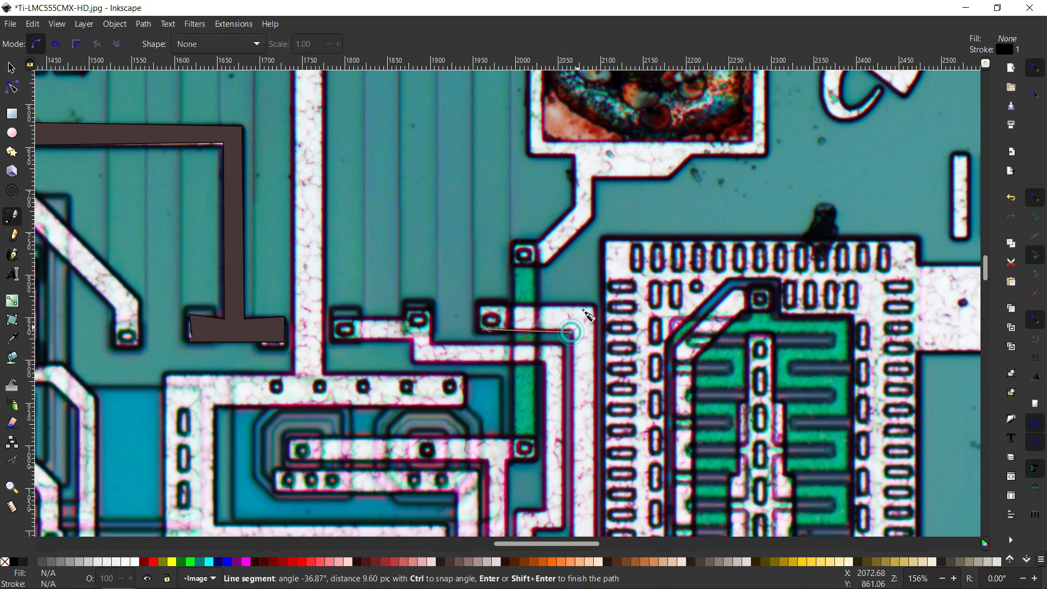
scroll(579, 349, down, 5)
scroll(582, 404, down, 13)
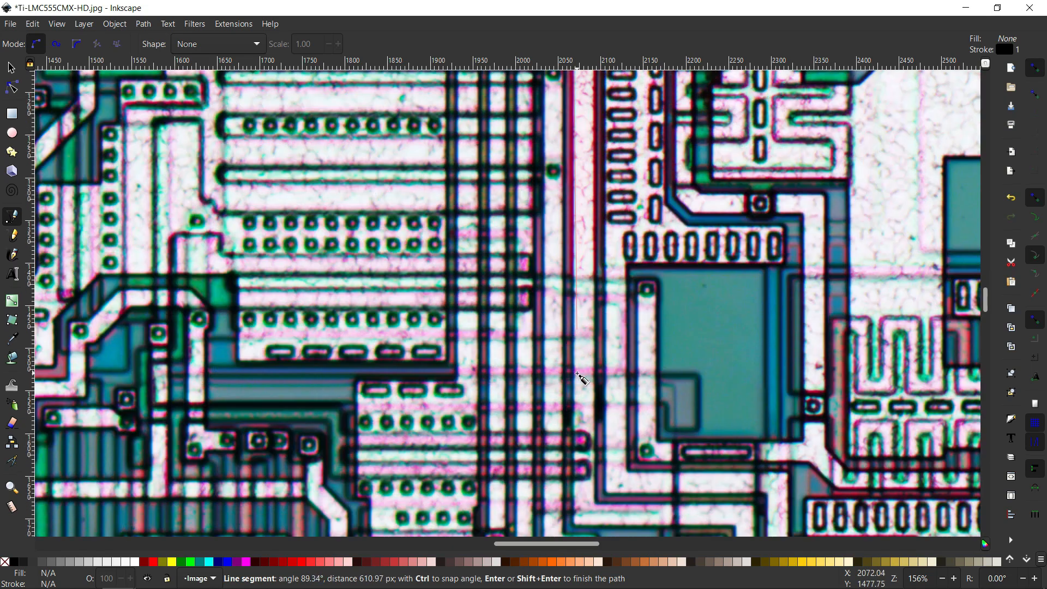
scroll(578, 377, down, 5)
click(575, 394)
click(736, 396)
click(737, 450)
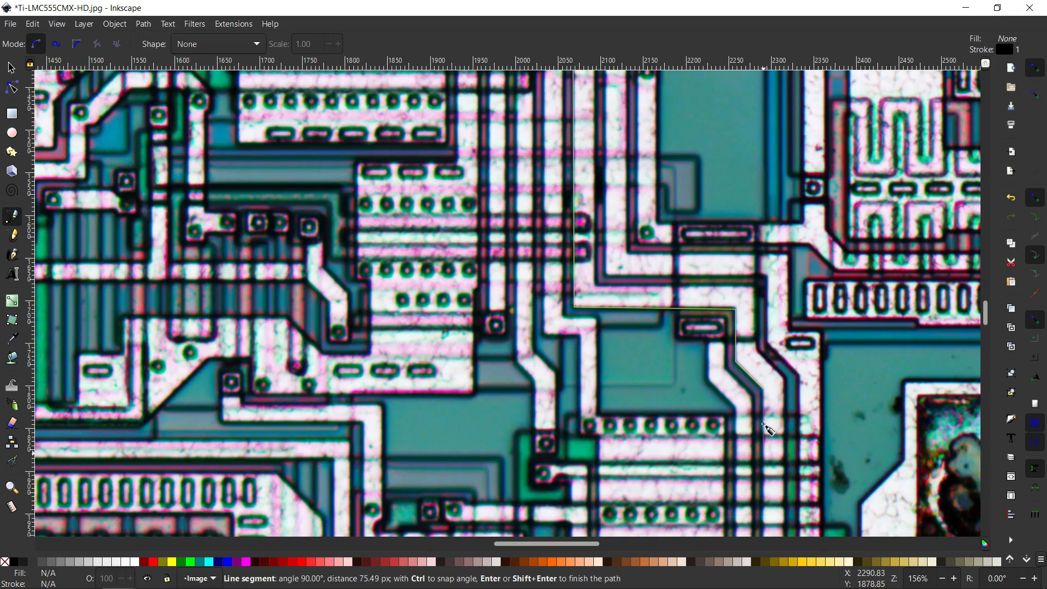
Continue the outline past the diagonal bend and down the track's edge beside the transistor block to the wide metal area.
scroll(764, 436, down, 3)
click(762, 392)
scroll(769, 415, down, 10)
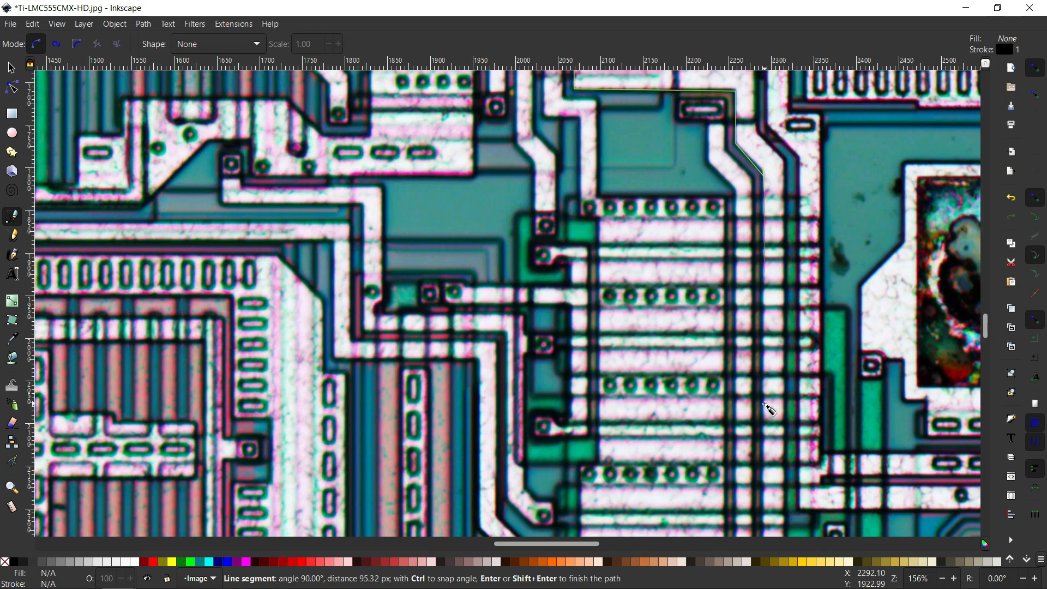
scroll(769, 420, down, 3)
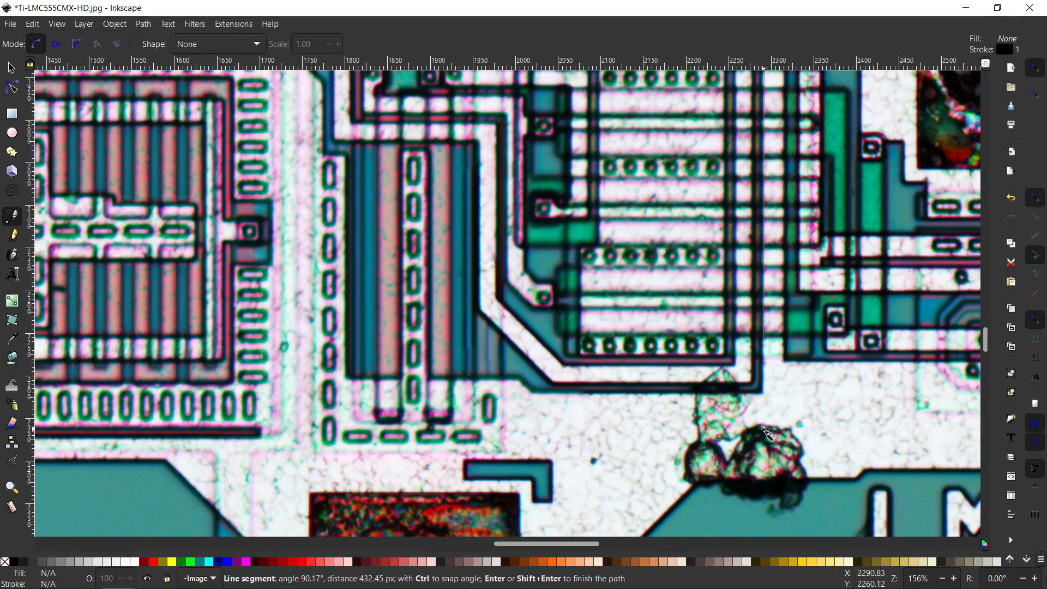
click(762, 393)
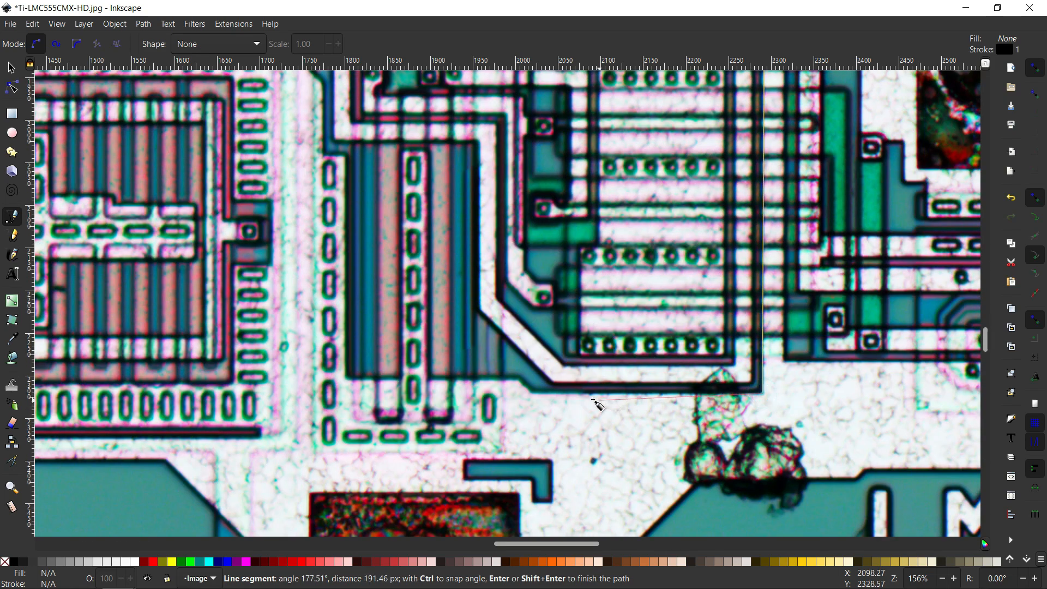
Extend the outline around the wide metal area beside the bottom bond pad and back to the track's outer edge.
click(540, 393)
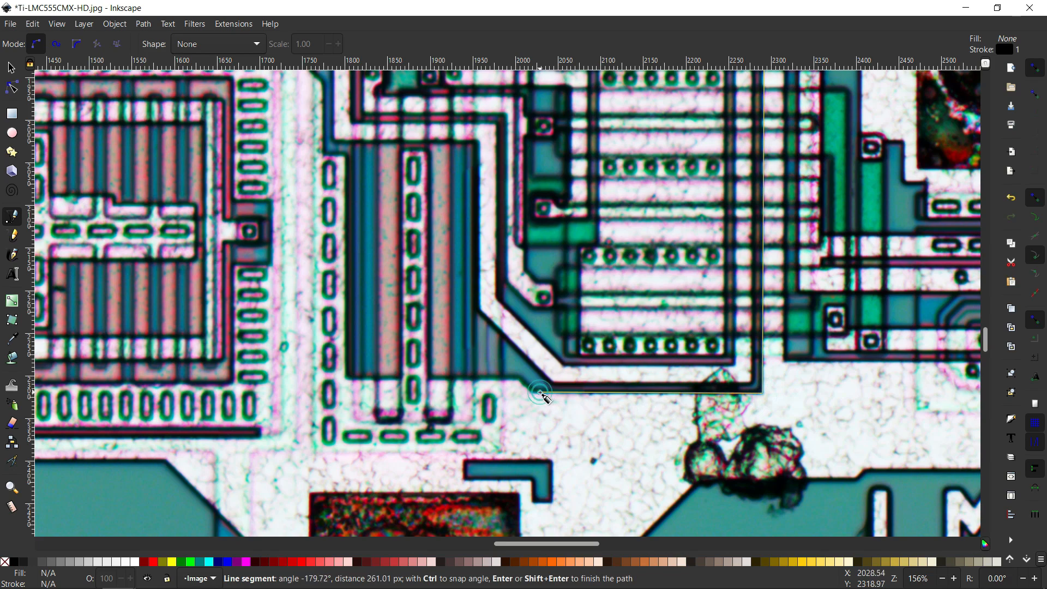
click(552, 462)
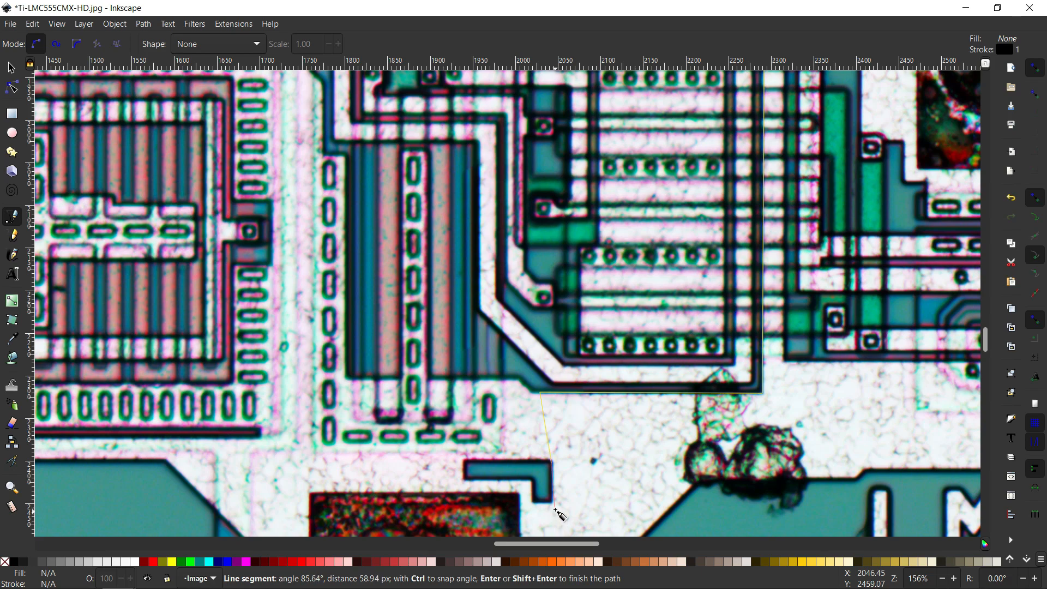
scroll(565, 420, down, 2)
drag(571, 524, 619, 516)
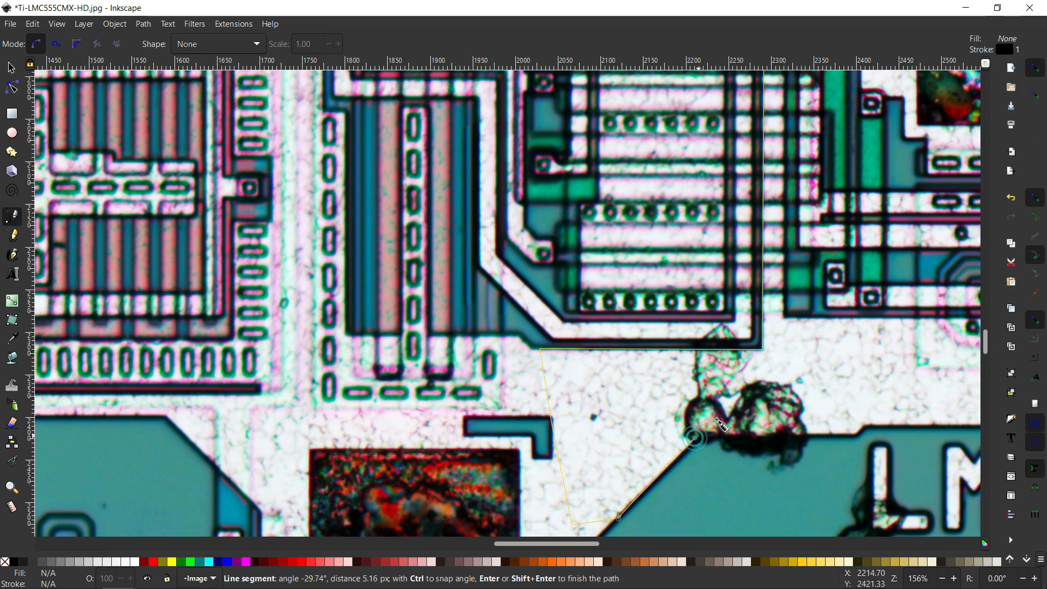
click(784, 358)
click(784, 300)
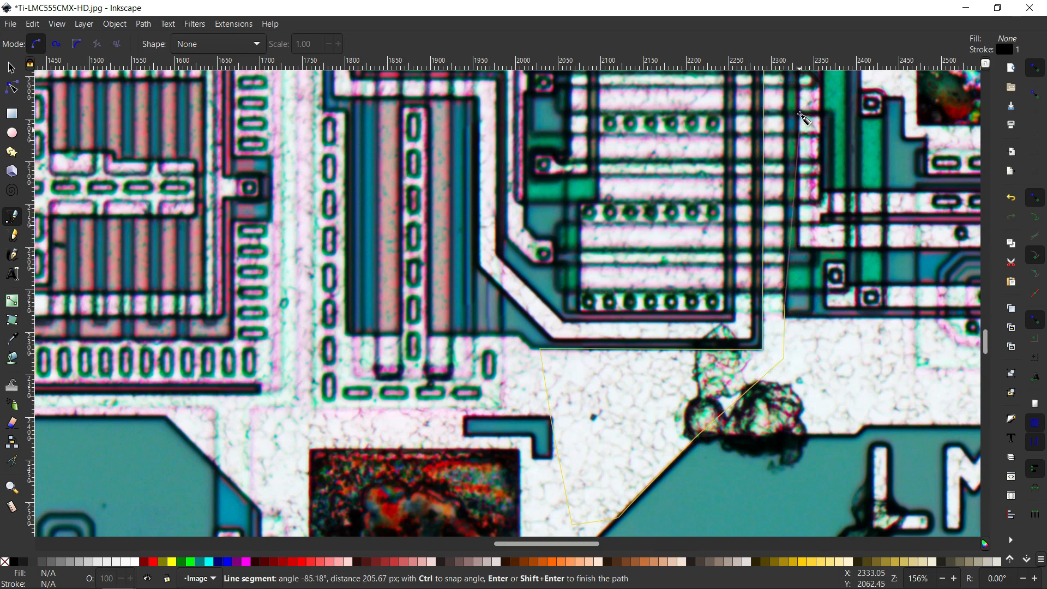
Trace the track's outer edge back up through the diagonal bend and across the horizontal jog.
scroll(785, 164, up, 6)
scroll(784, 158, up, 6)
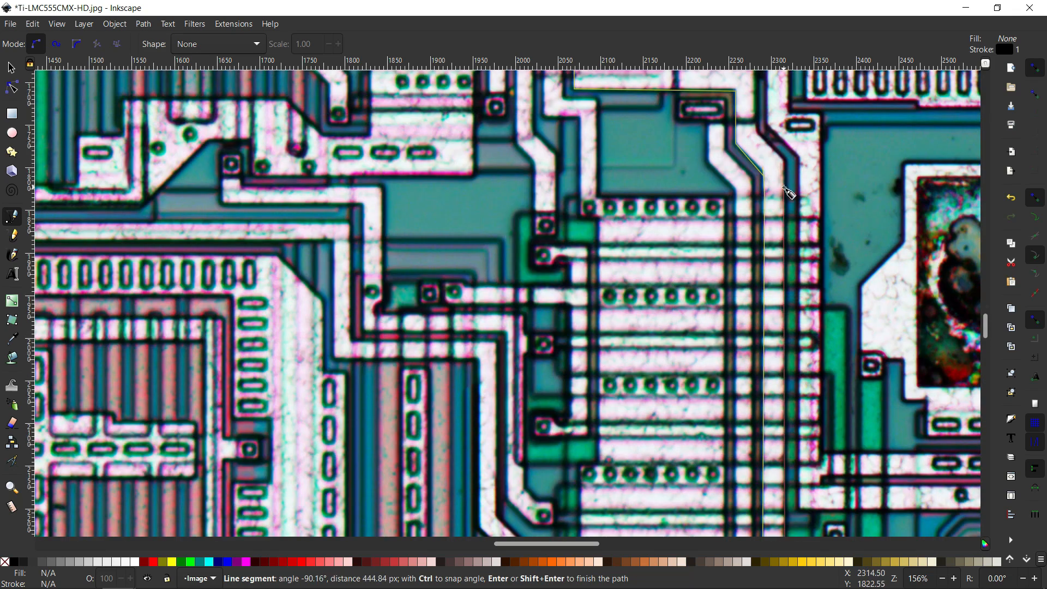
click(784, 158)
click(756, 130)
scroll(756, 143, down, 4)
scroll(758, 148, up, 10)
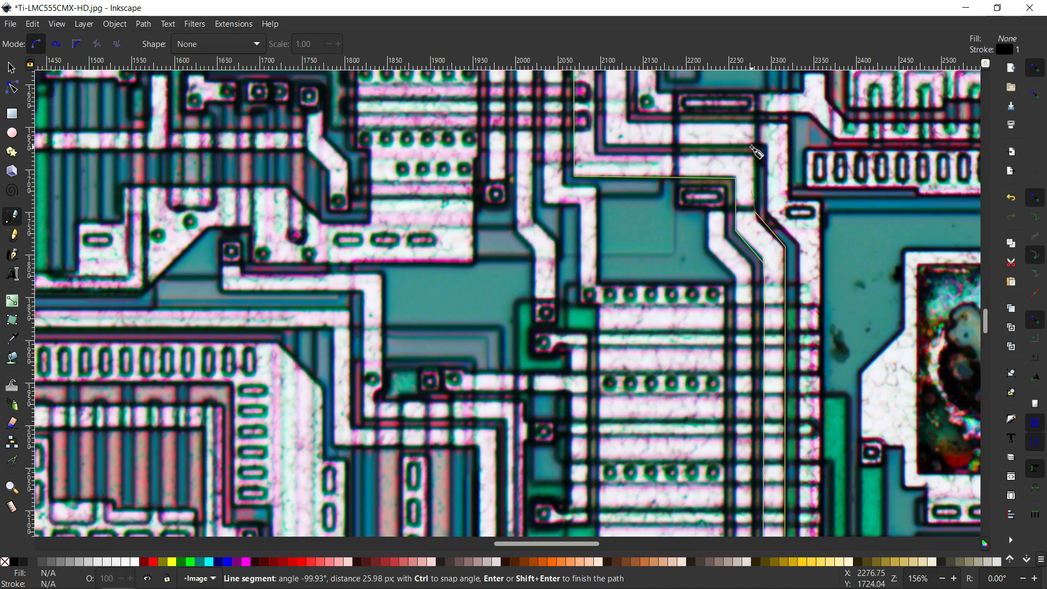
click(756, 201)
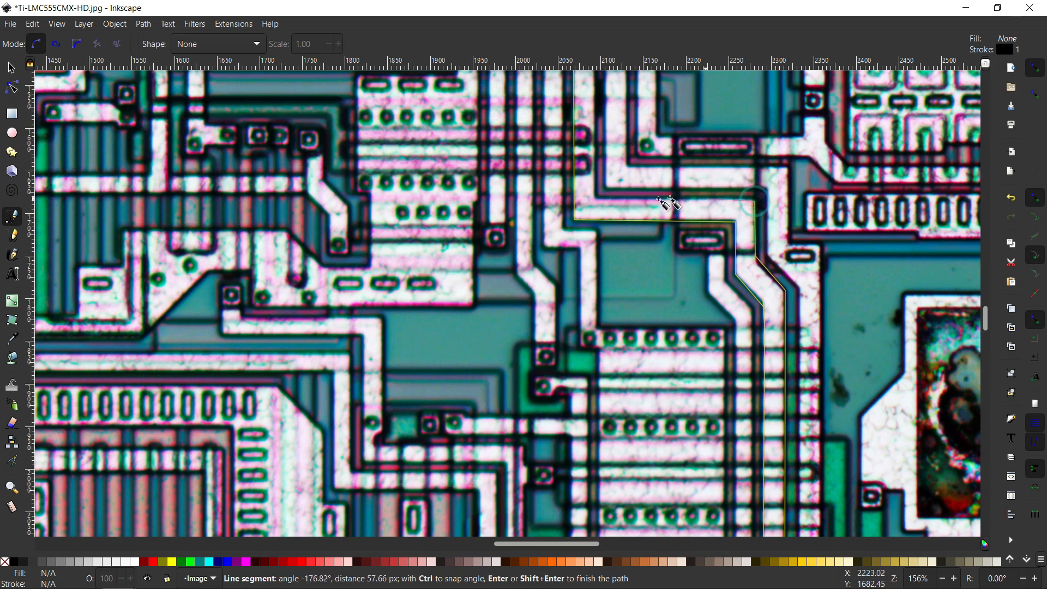
click(599, 199)
Trace the remaining outer edge up to the resistor strip contact and close the outline at its starting point.
scroll(599, 199, up, 5)
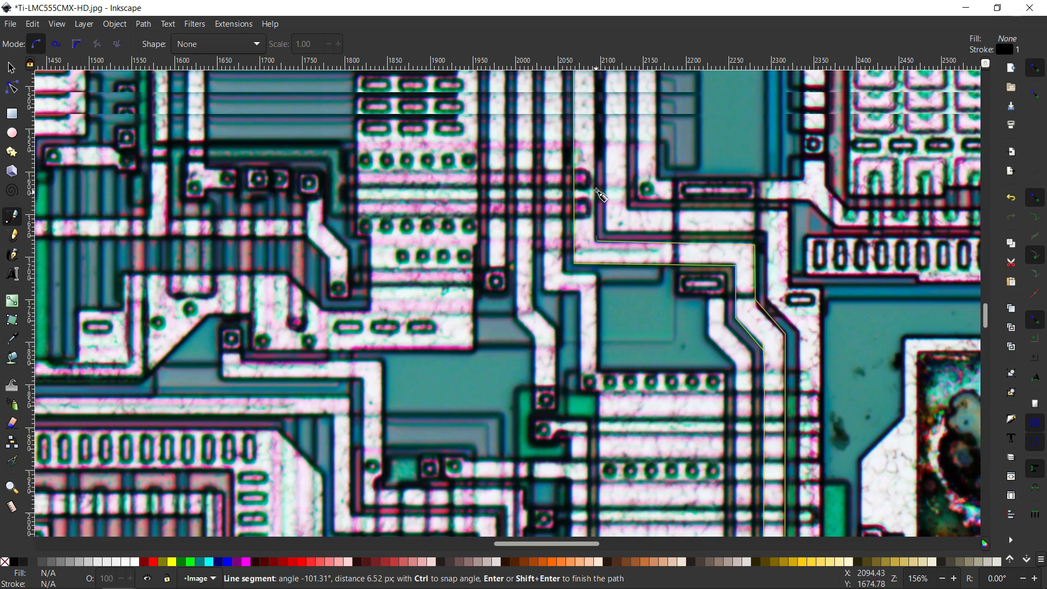
scroll(599, 194, up, 10)
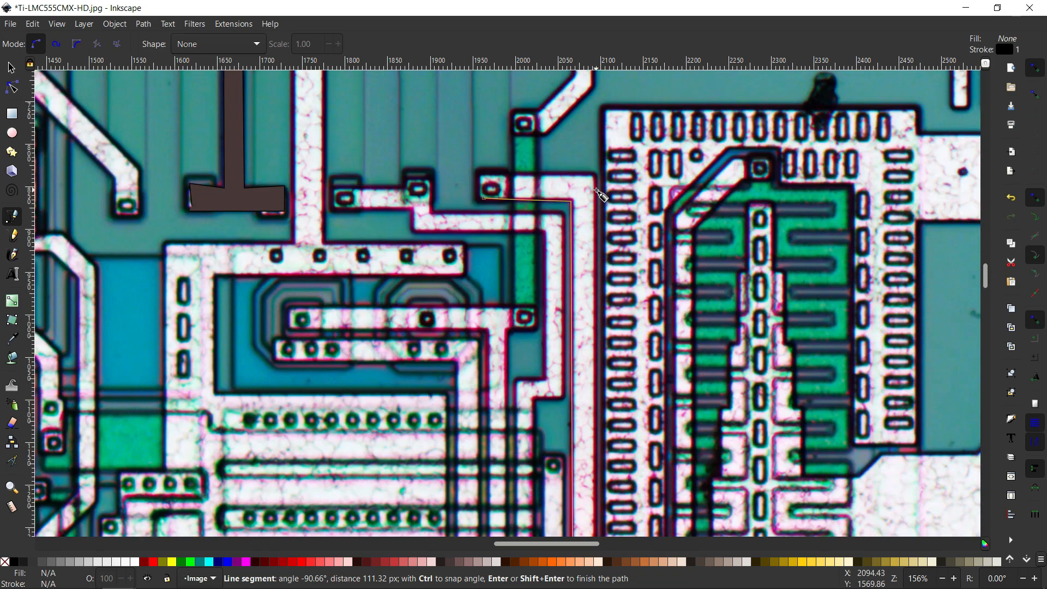
click(595, 262)
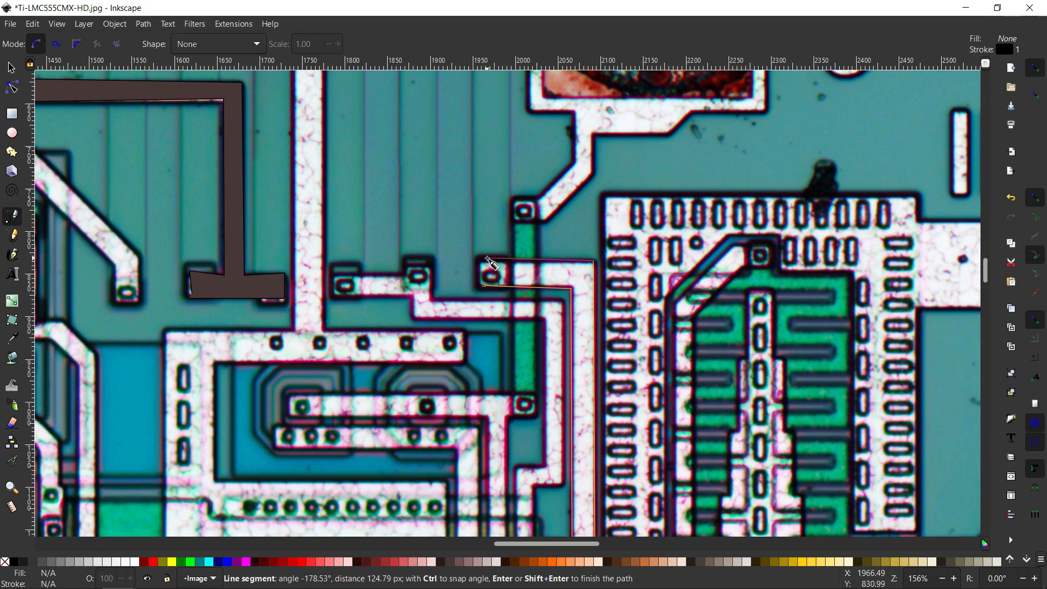
click(485, 258)
click(485, 286)
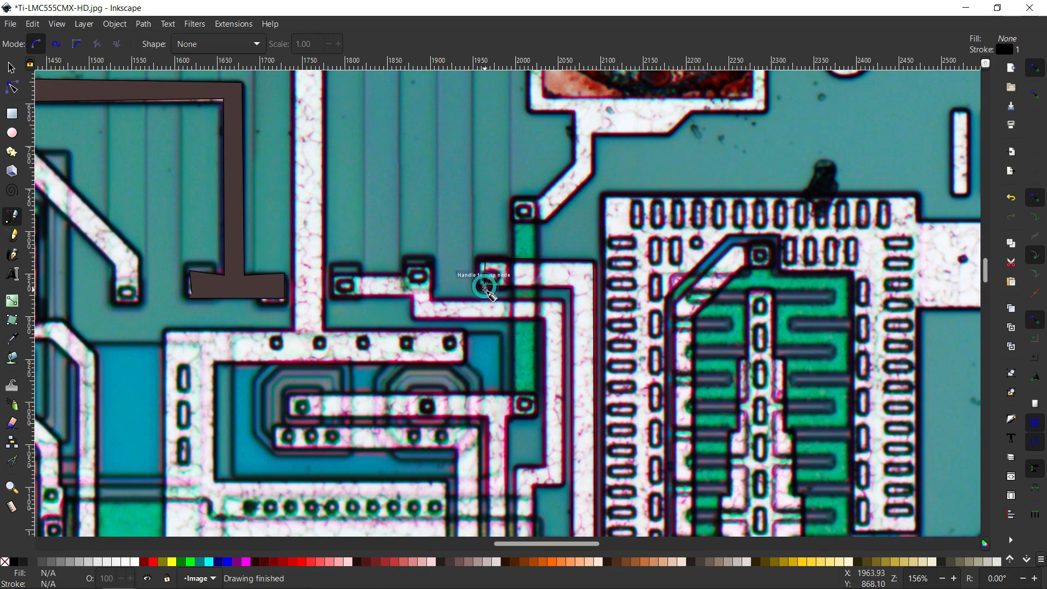
Fill the closed track outline with bright green and deselect it.
key(s)
click(539, 266)
ctrl+scroll(586, 272, down, 3)
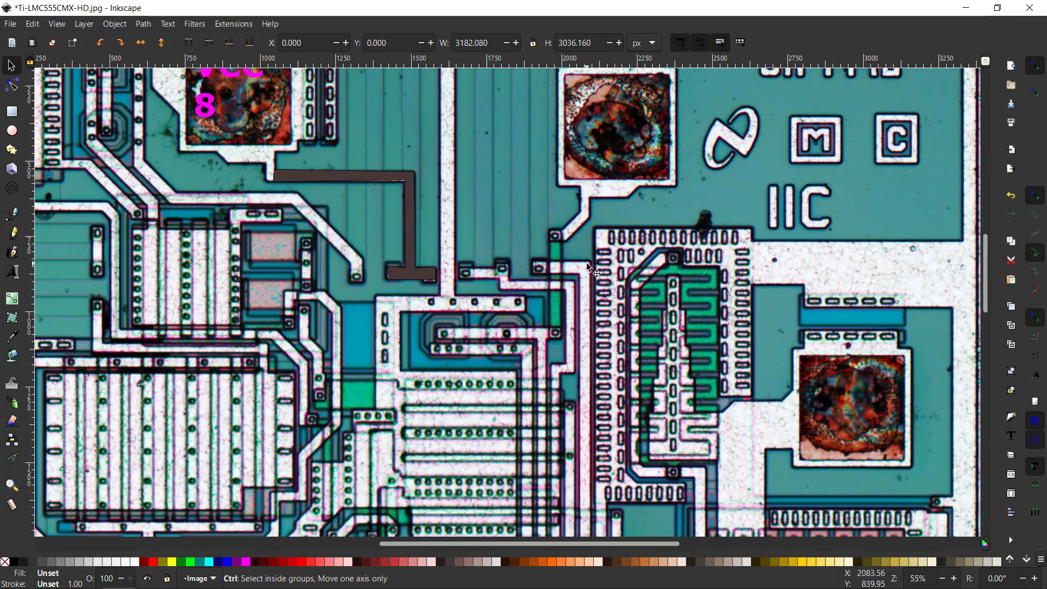
ctrl+scroll(587, 273, down, 3)
click(588, 338)
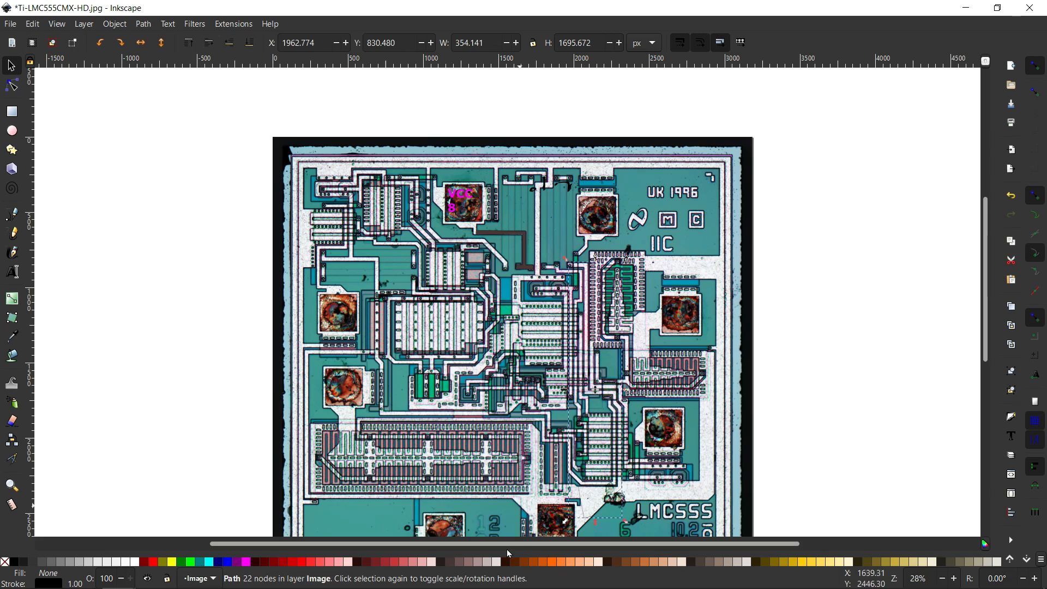
click(442, 563)
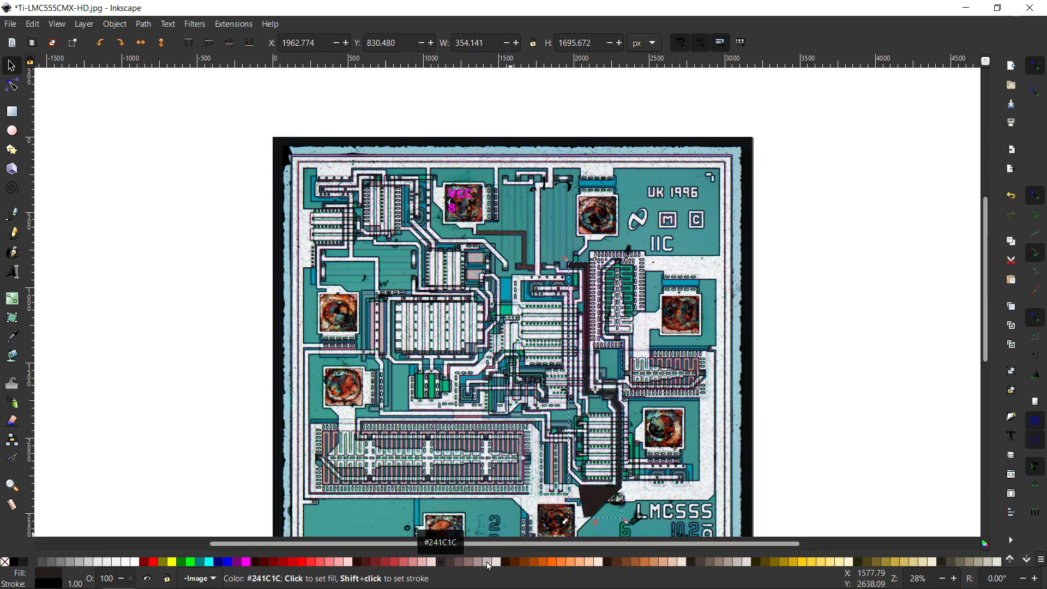
click(190, 562)
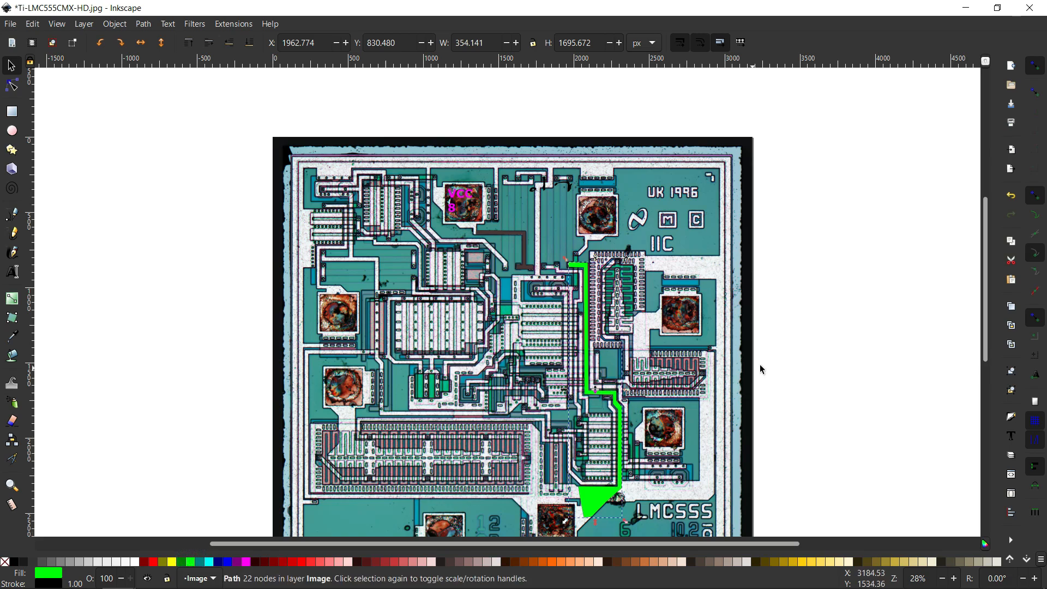
click(827, 338)
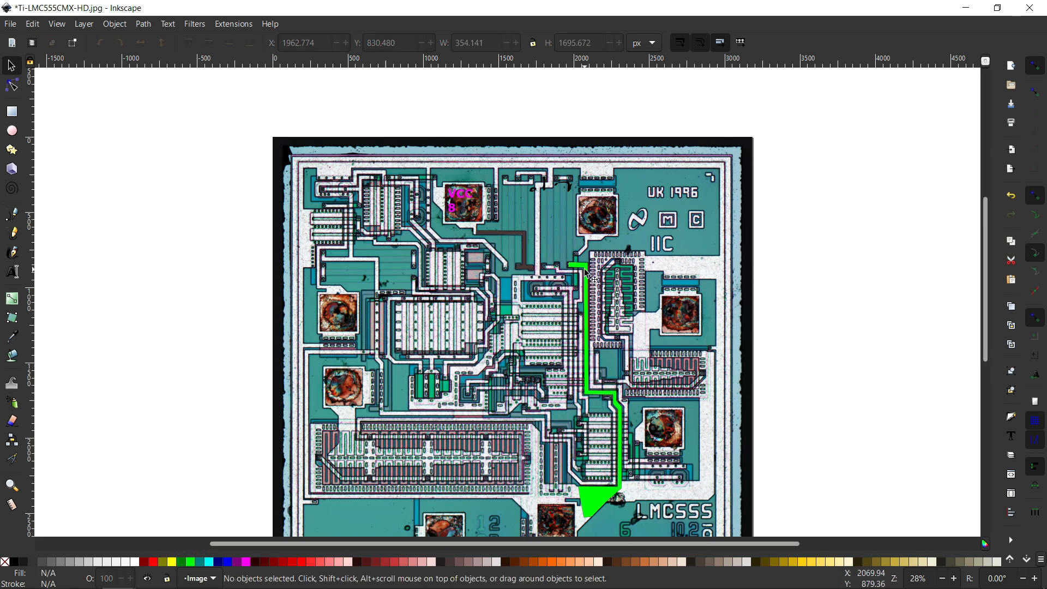
Select the die photo and nudge it down to Y 6 px beneath the traced shapes.
scroll(584, 268, up, 3)
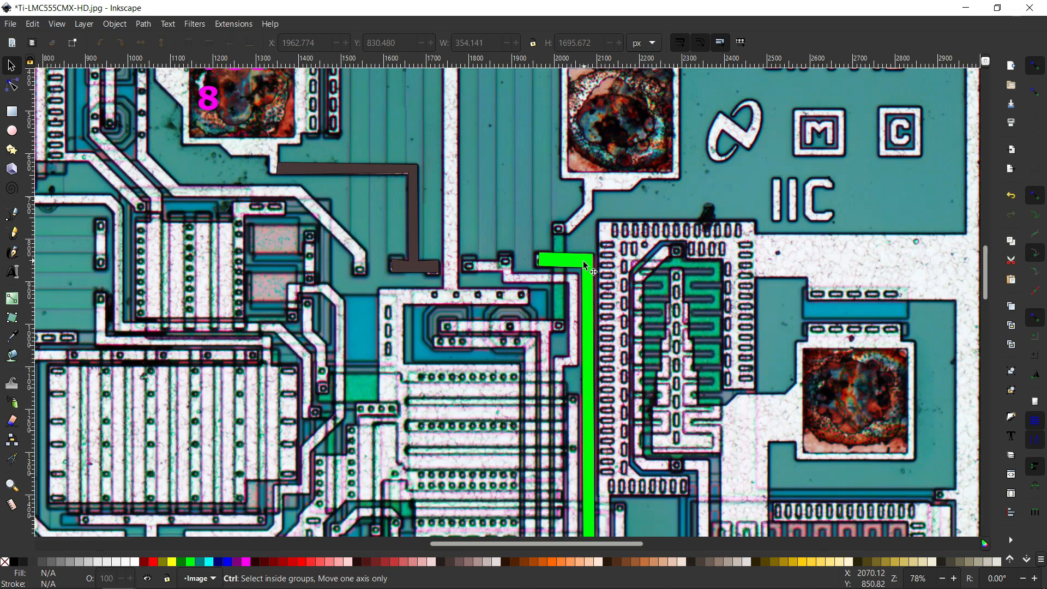
scroll(586, 266, up, 1)
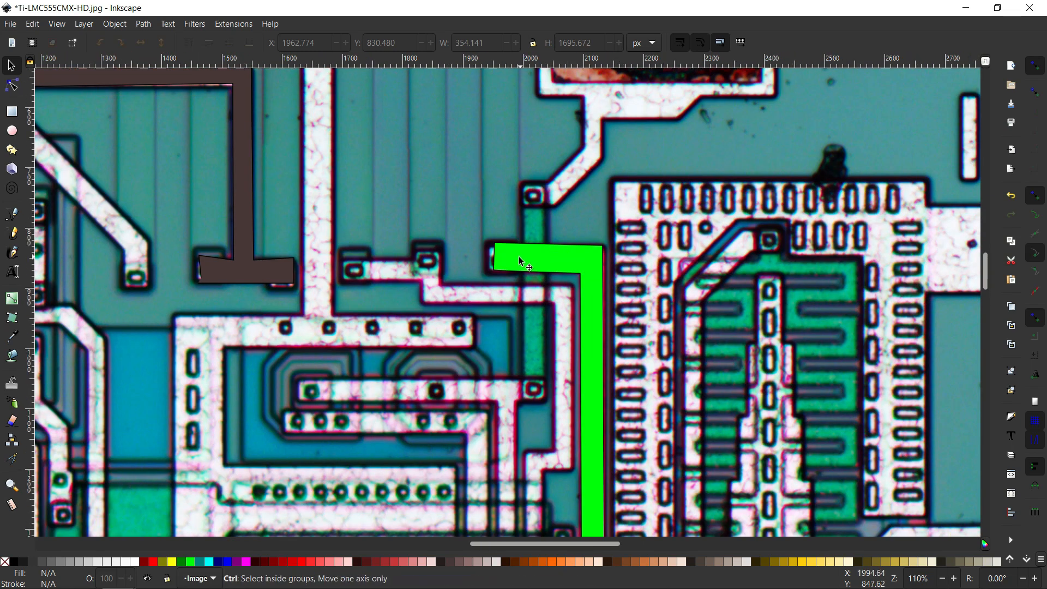
scroll(521, 264, down, 1)
click(381, 270)
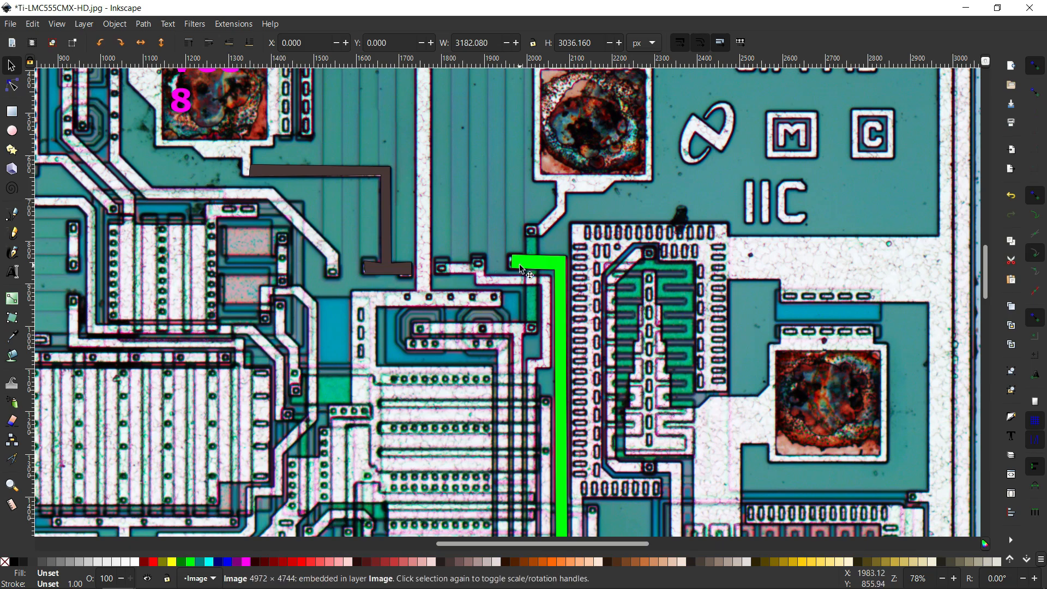
scroll(525, 263, down, 4)
scroll(527, 234, up, 10)
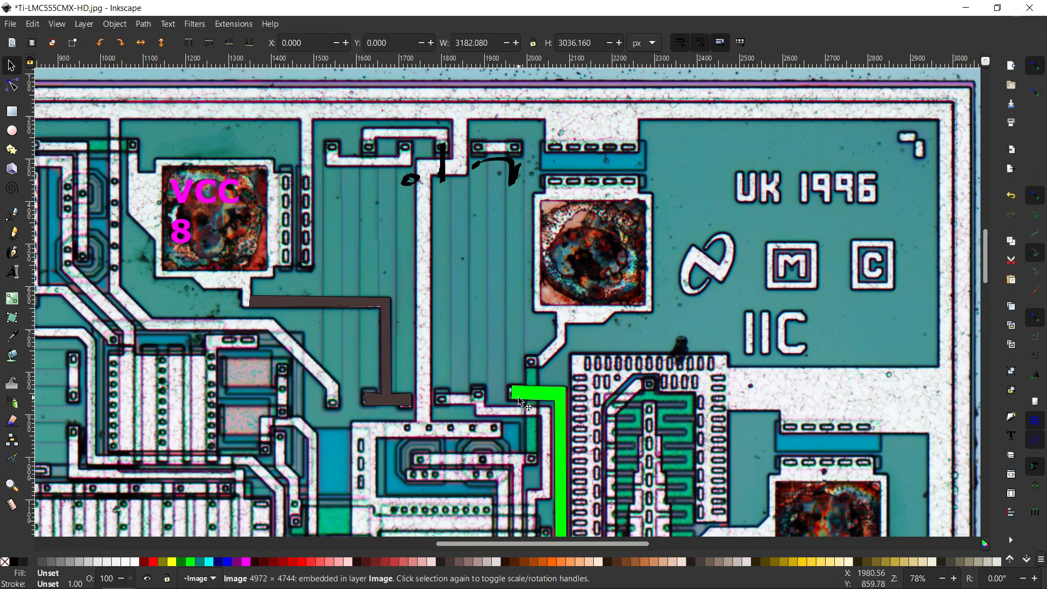
key(Down)
key(Down)
key(Down)
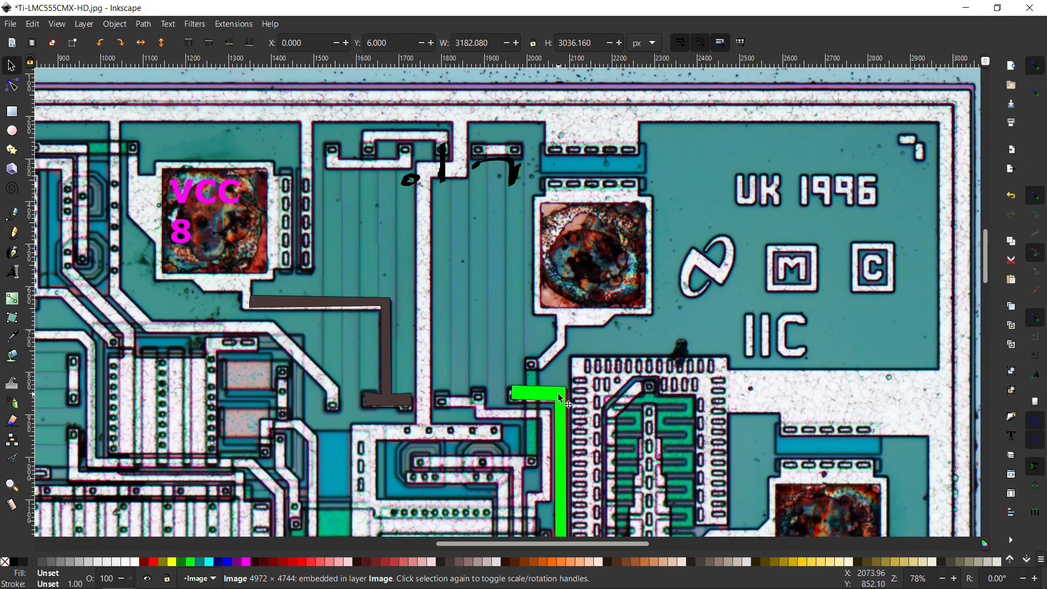
Examine the green track's route down to the wide metal area and the bond pad along the die's lower edge.
scroll(558, 393, down, 3)
scroll(563, 374, down, 12)
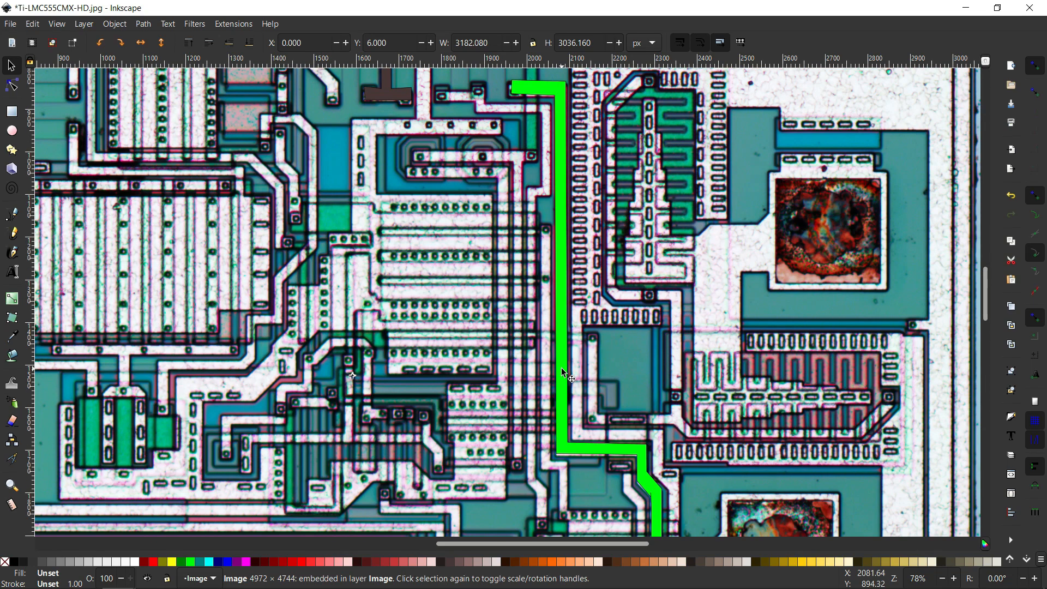
scroll(614, 369, down, 9)
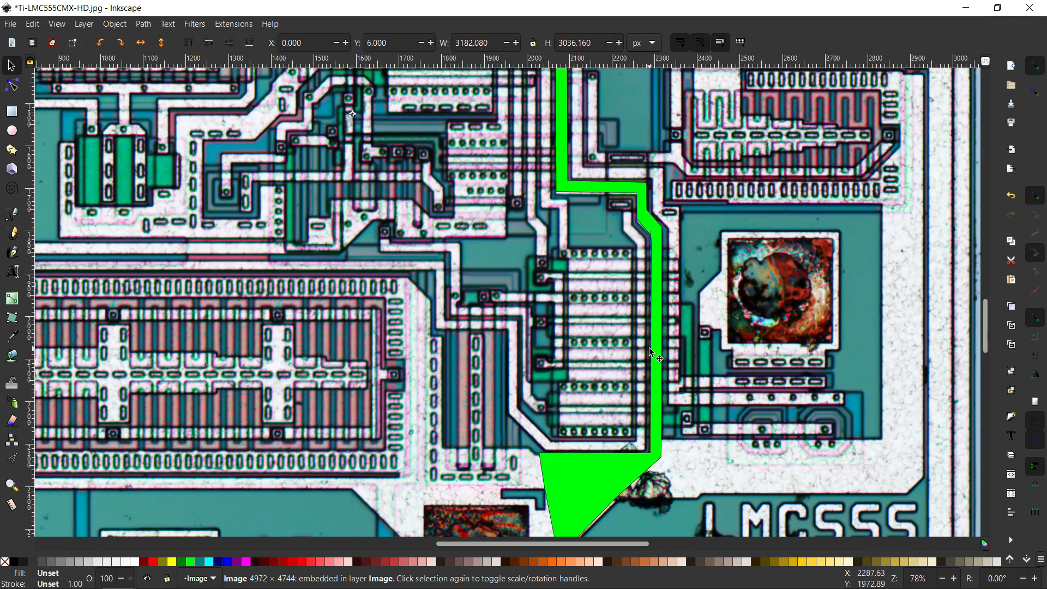
scroll(542, 440, down, 3)
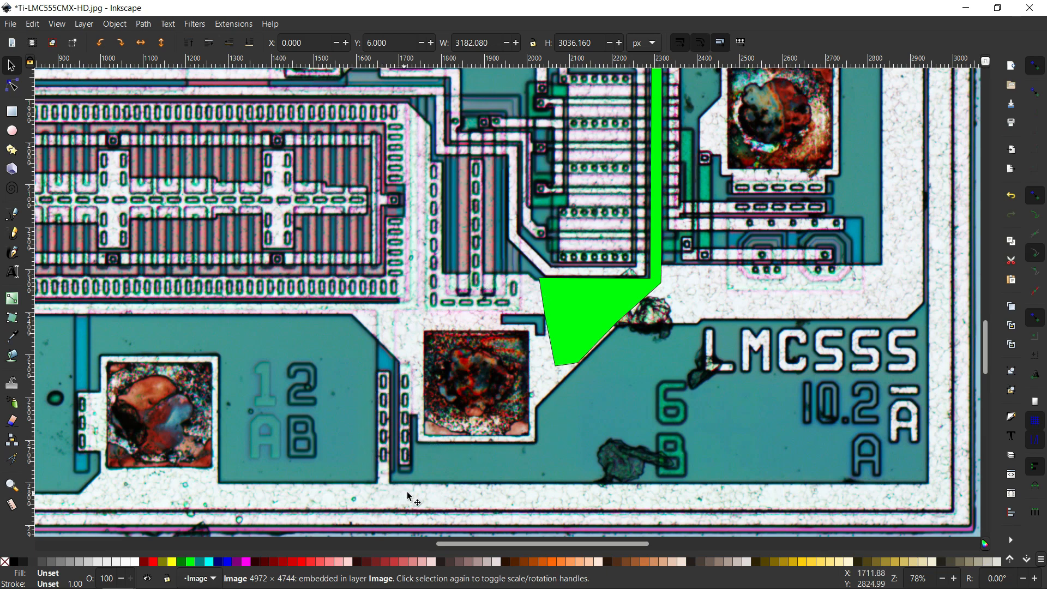
scroll(603, 480, down, 2)
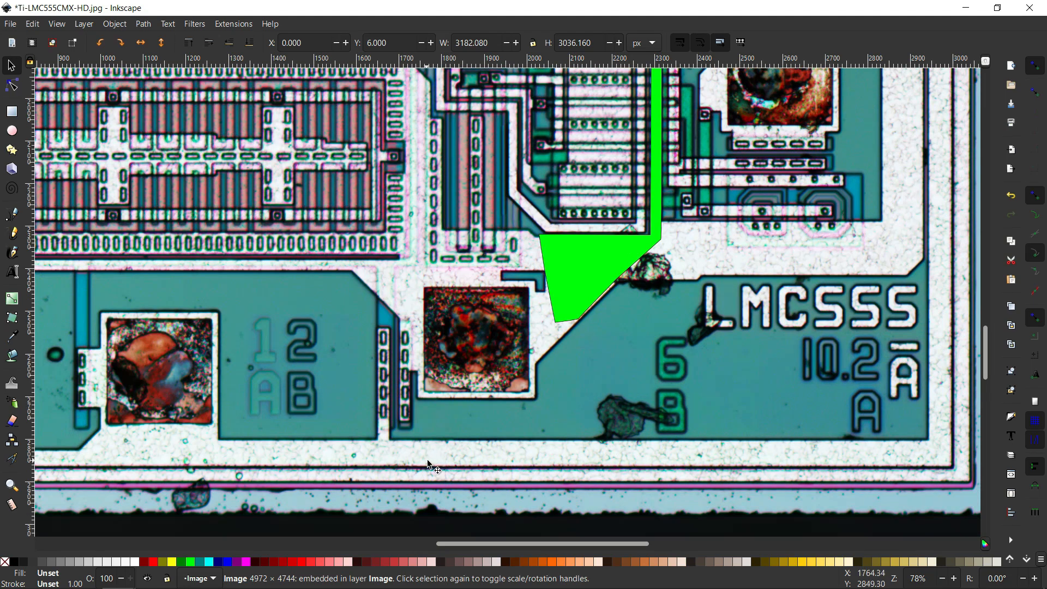
scroll(431, 467, down, 2)
scroll(622, 426, down, 2)
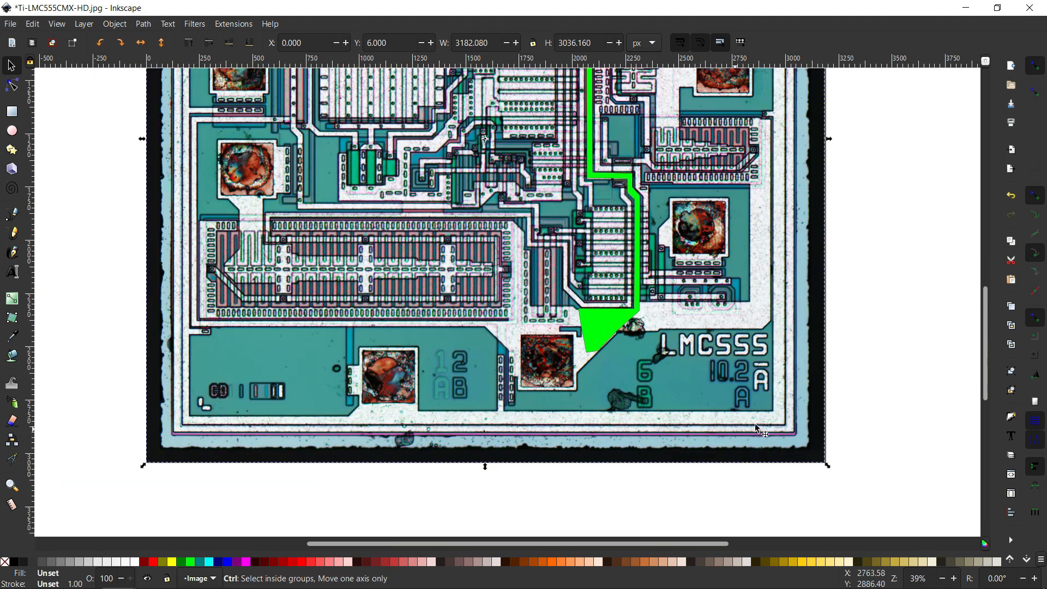
Nudge the die photo further down to Y 12 px beneath the traced shapes.
scroll(191, 335, up, 4)
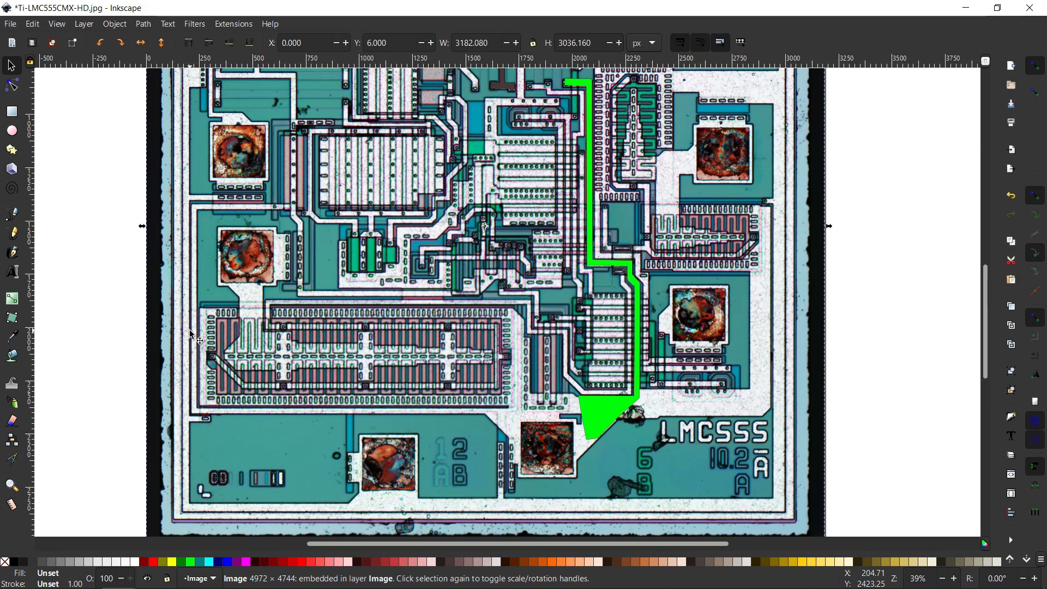
scroll(191, 335, up, 2)
scroll(194, 324, up, 10)
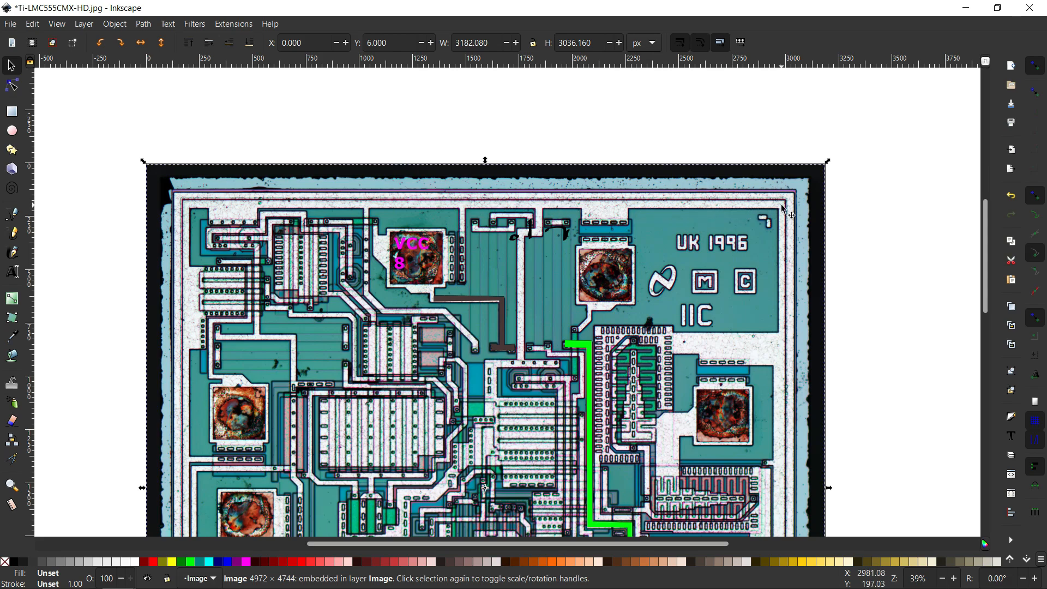
key(Down)
key(Down)
key(Down)
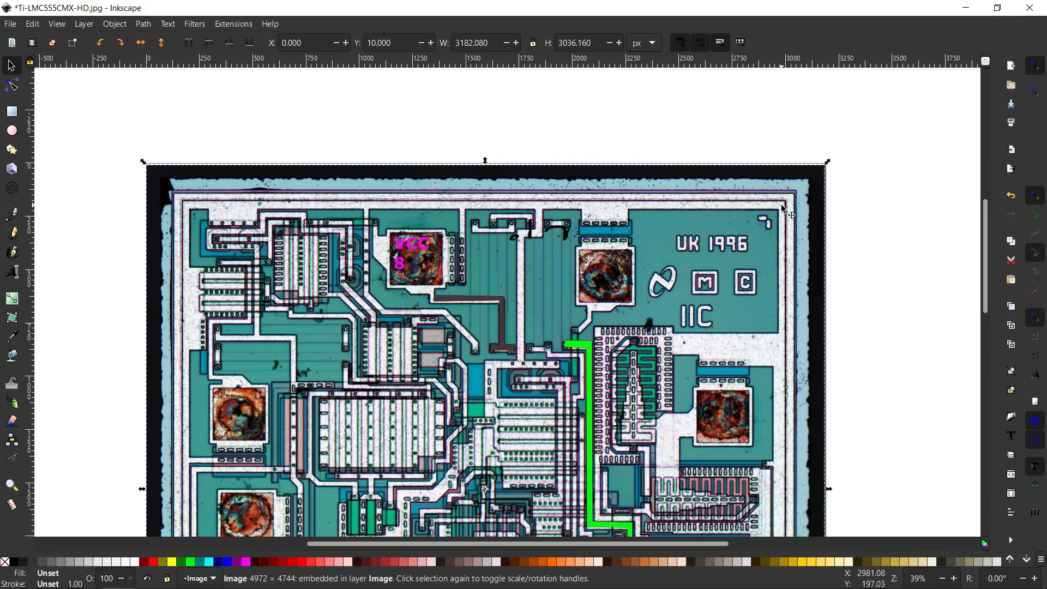
Examine how the green track's wide lower end meets the nearby bond pad and the metal running around the die's edge.
scroll(774, 210, down, 3)
scroll(774, 202, down, 3)
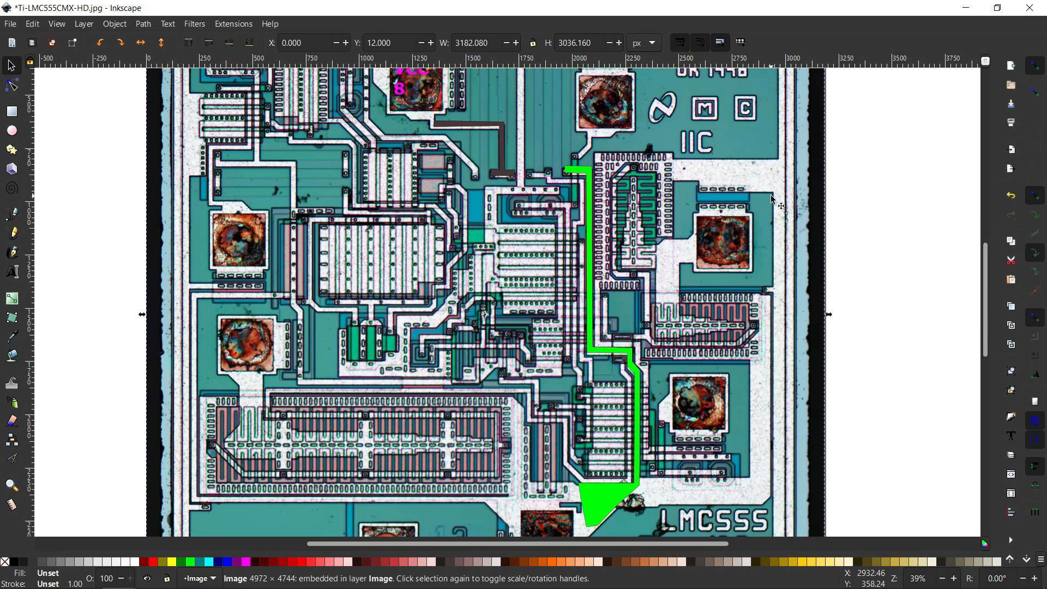
scroll(755, 392, up, 1)
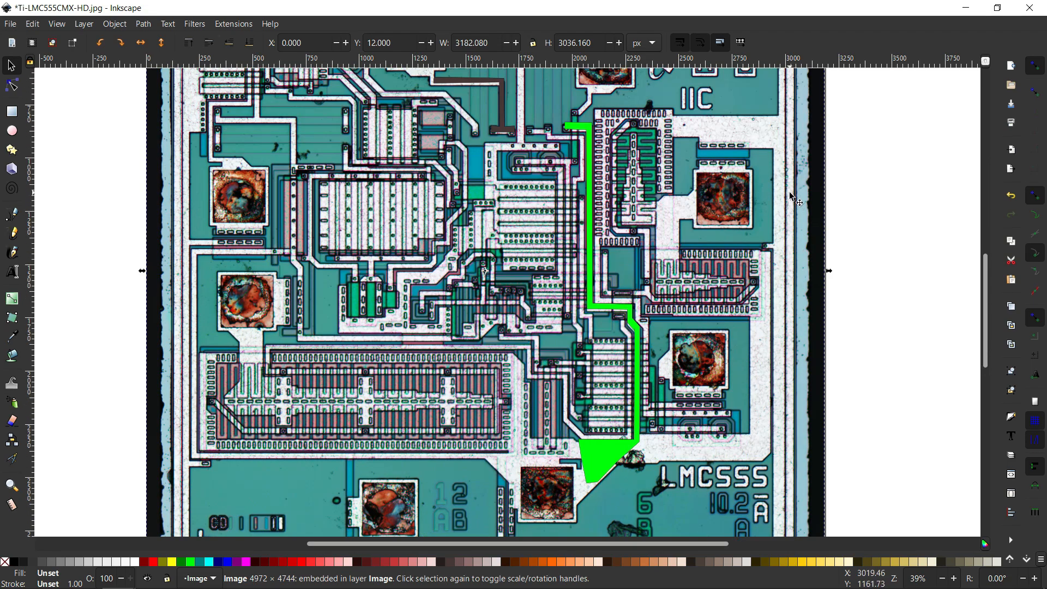
scroll(753, 390, up, 1)
scroll(756, 395, down, 3)
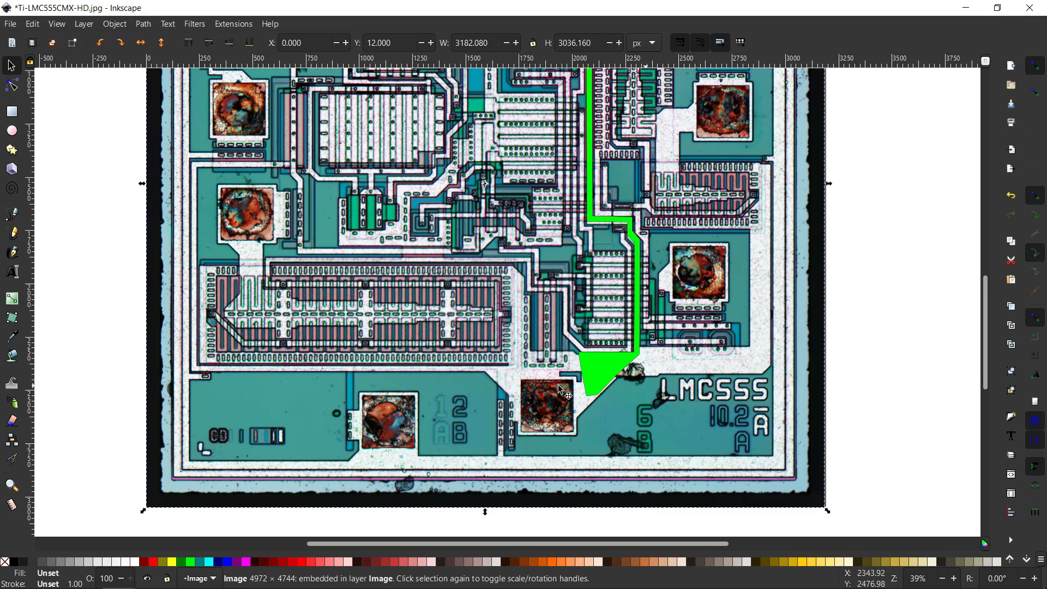
scroll(500, 453, up, 2)
scroll(500, 453, down, 2)
scroll(639, 389, down, 2)
scroll(639, 389, up, 4)
scroll(617, 394, up, 2)
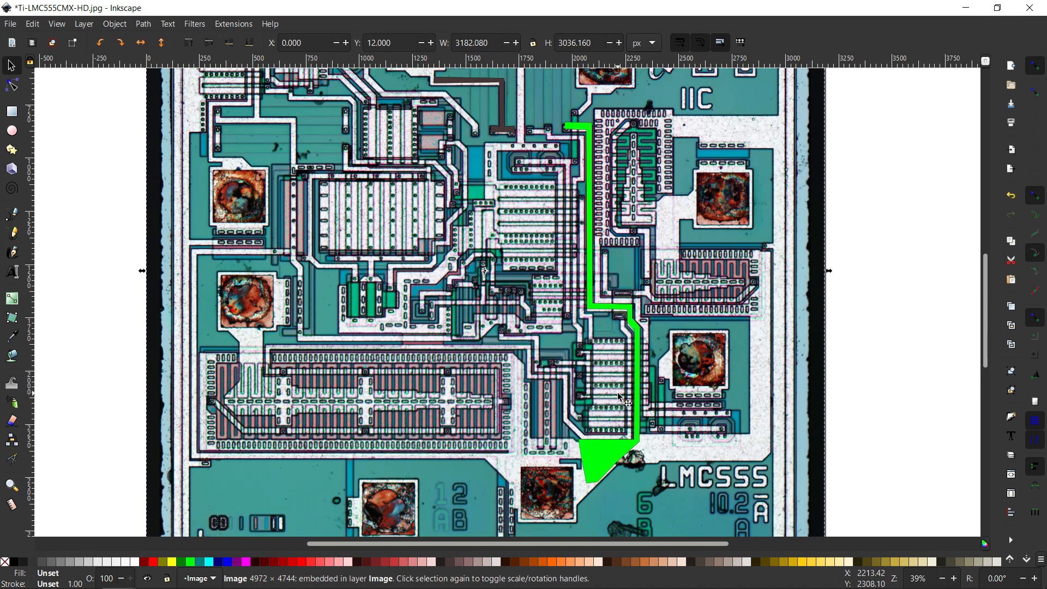
Trace a closed rectangular outline around the horizontal metal strip just below the large striped device left of centre.
scroll(438, 273, up, 2)
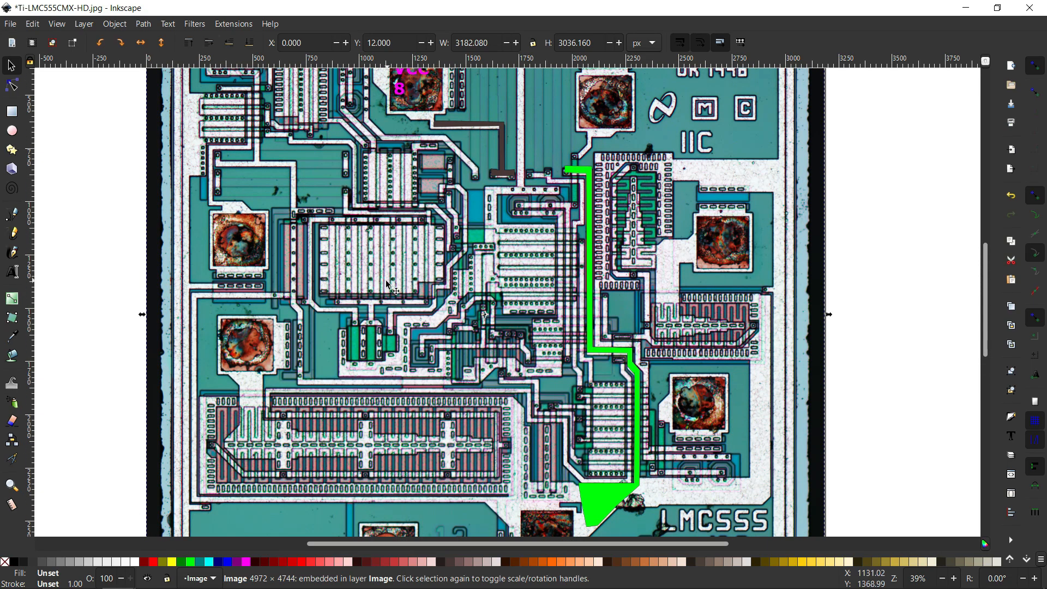
scroll(373, 248, up, 2)
scroll(329, 258, up, 1)
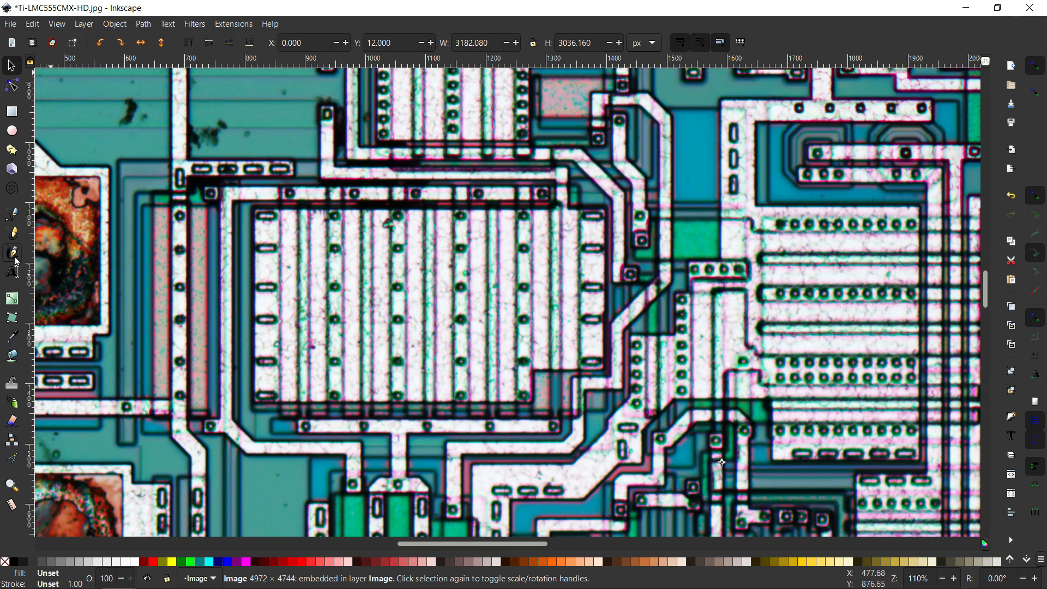
click(12, 216)
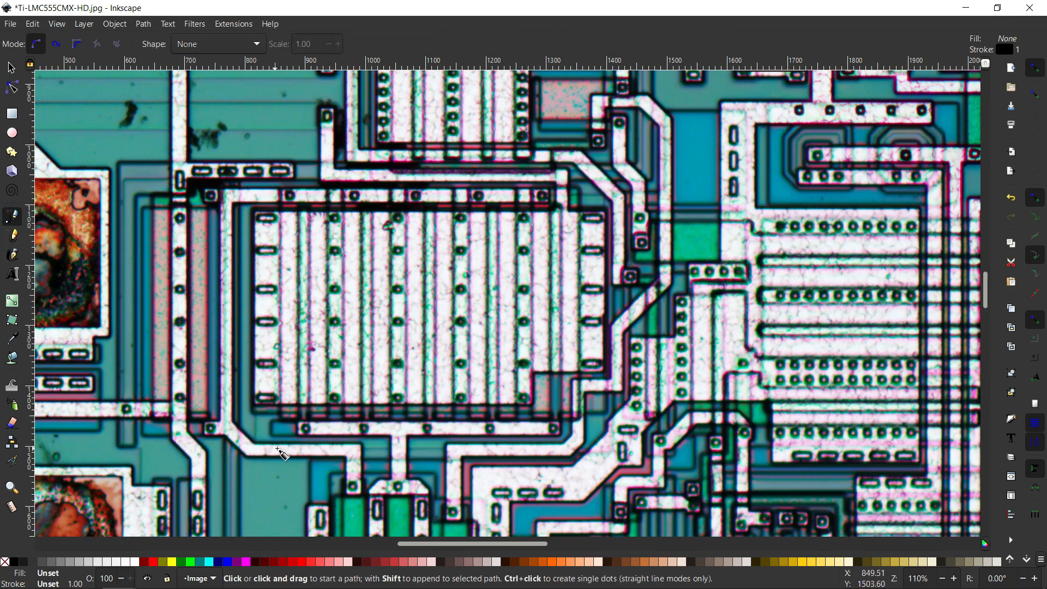
click(300, 435)
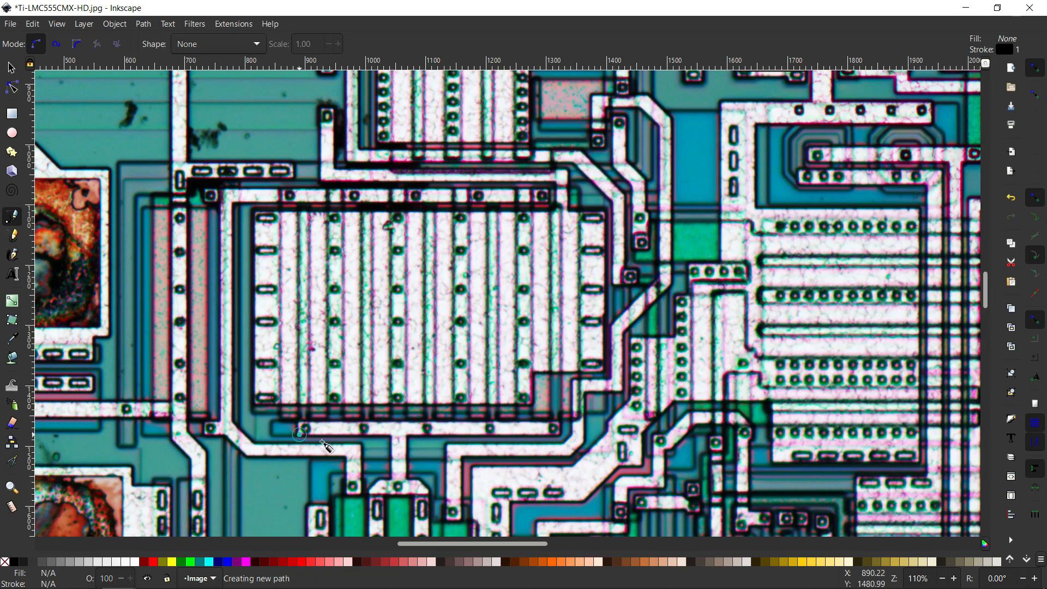
click(560, 435)
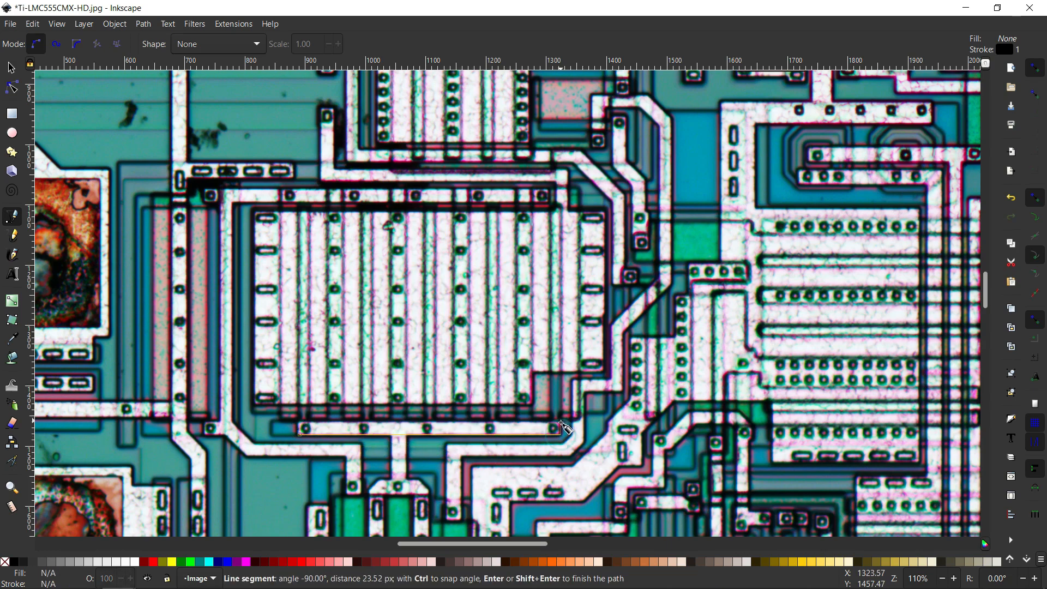
click(560, 421)
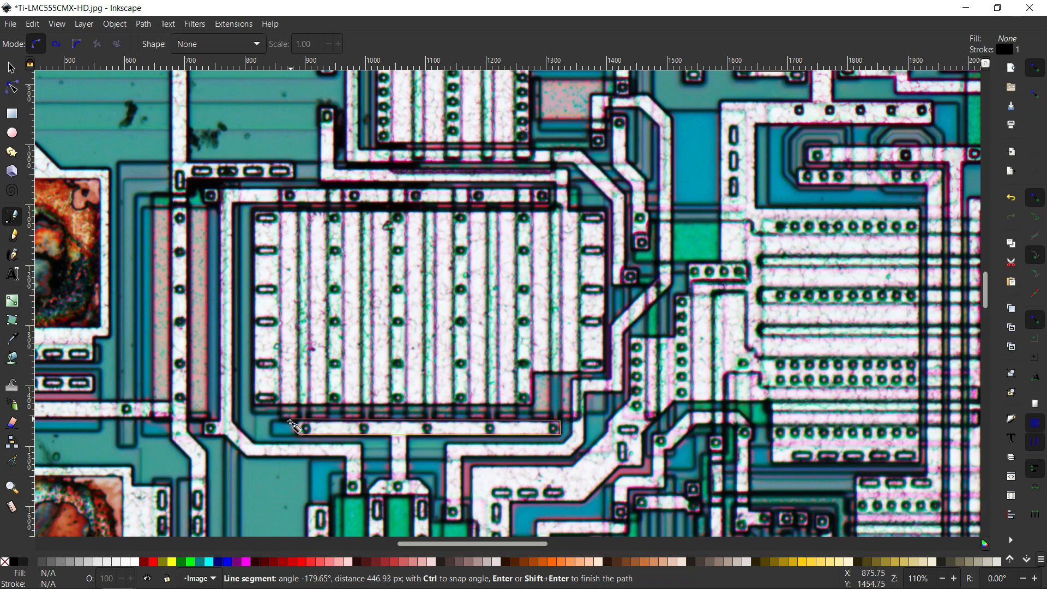
click(298, 421)
click(300, 435)
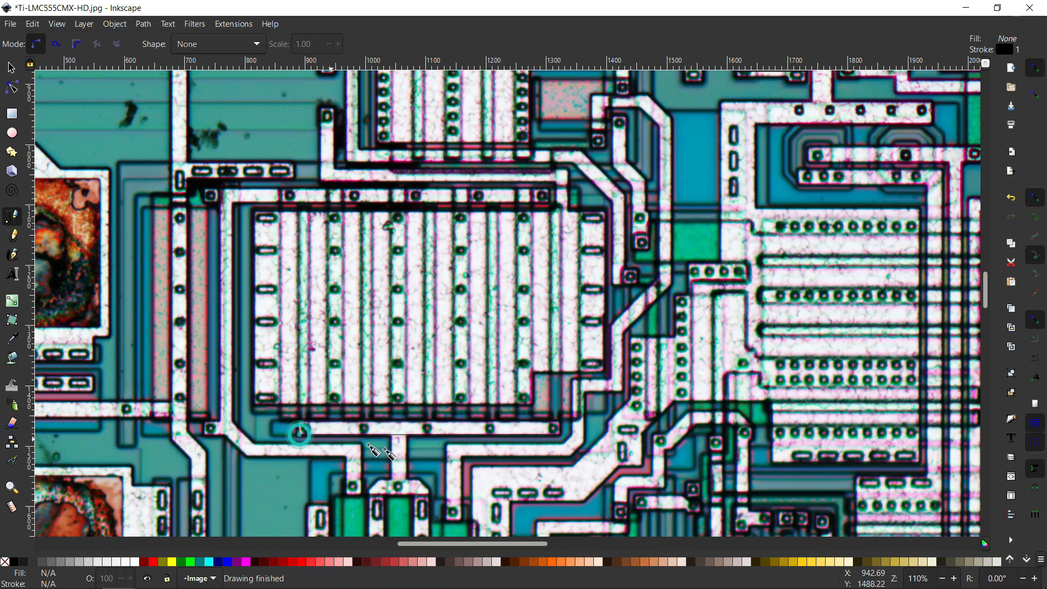
Fill the strip's rectangular outline with cyan and deselect it.
key(s)
click(401, 425)
click(443, 433)
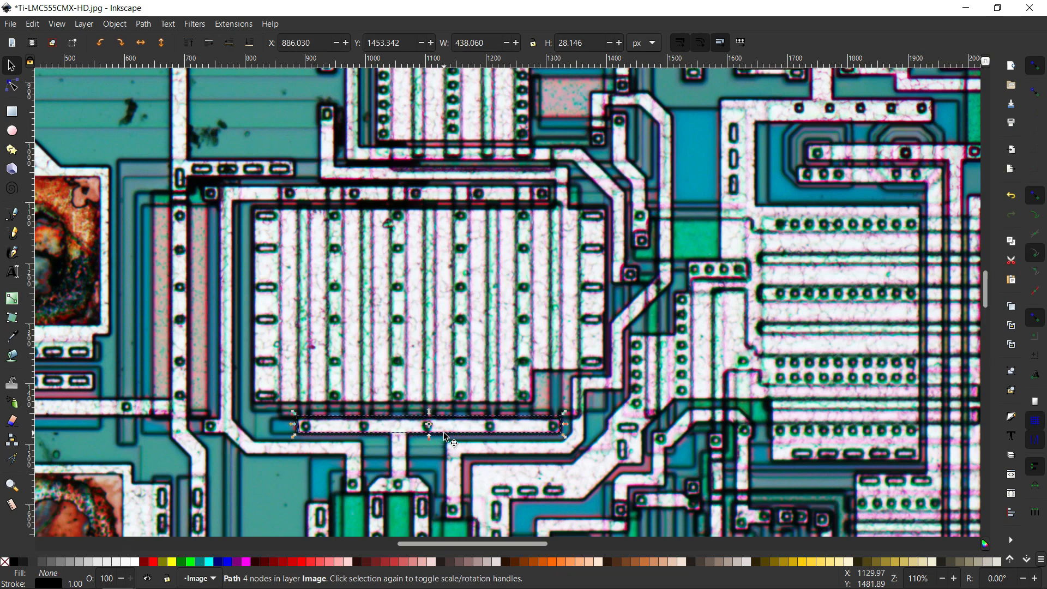
click(211, 563)
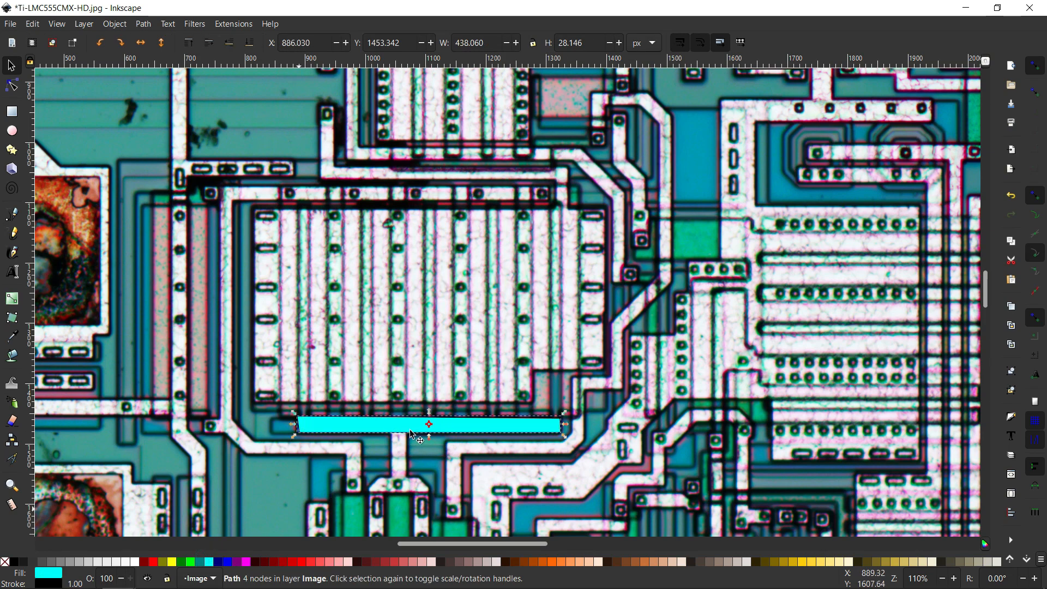
click(431, 445)
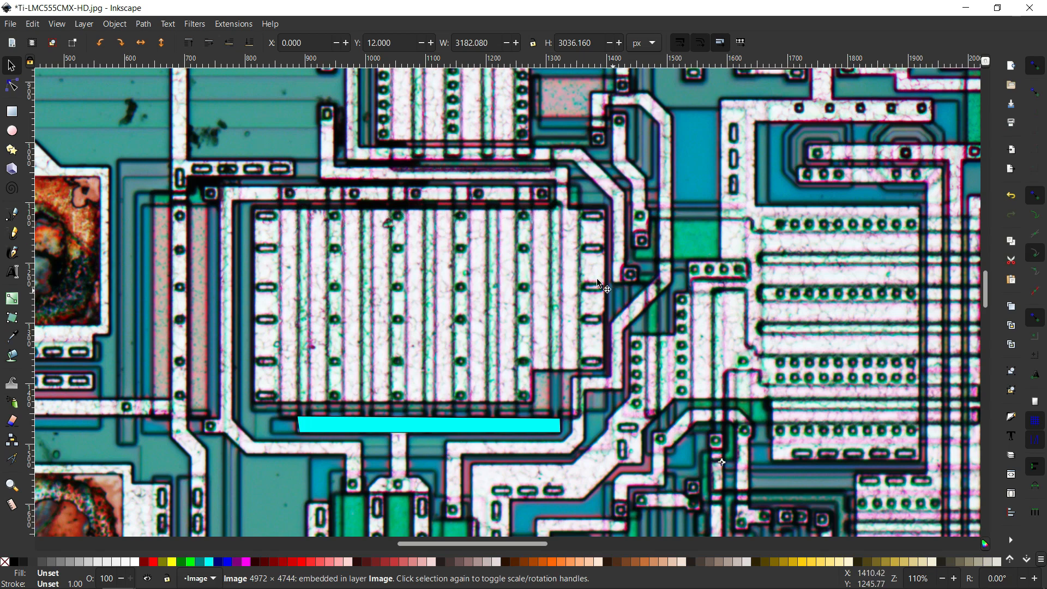
Delete the cyan strip shape below the large striped device.
click(410, 425)
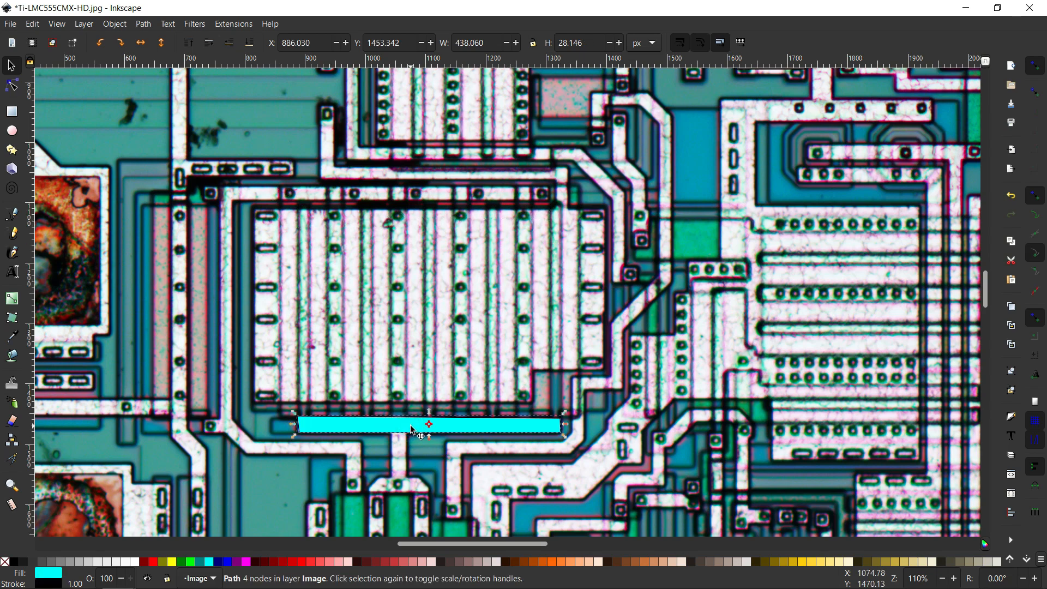
key(Delete)
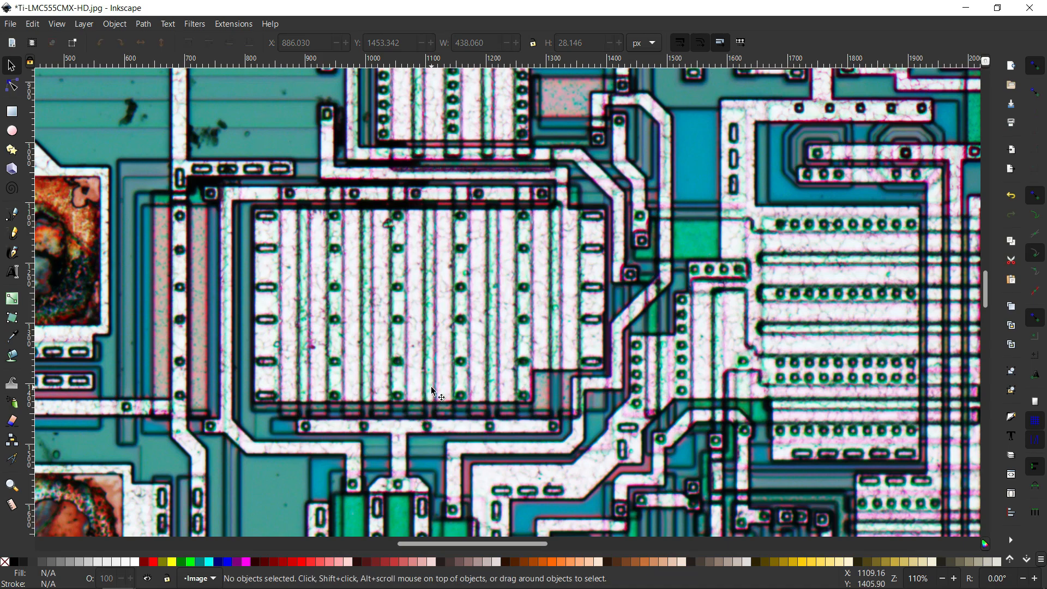
ctrl+scroll(432, 391, down, 2)
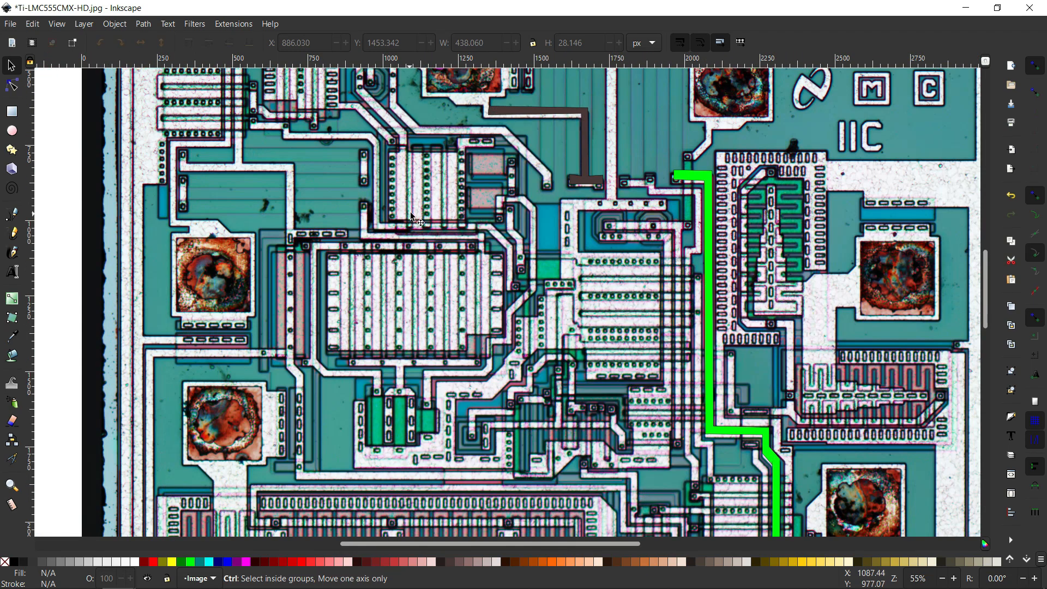
ctrl+scroll(411, 213, down, 1)
ctrl+scroll(404, 490, up, 2)
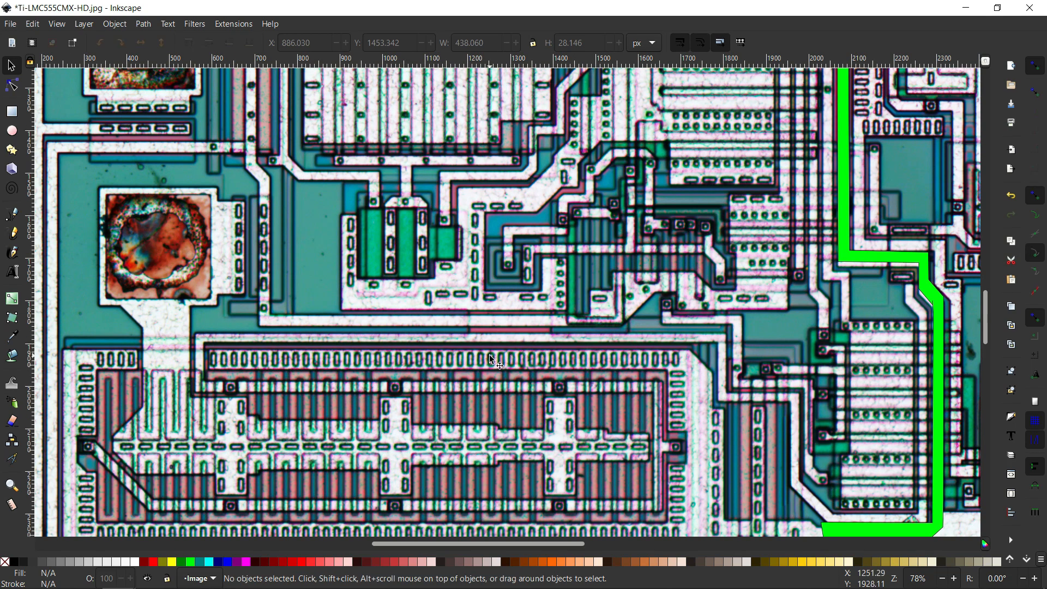
drag(415, 369, 505, 315)
drag(427, 426, 404, 382)
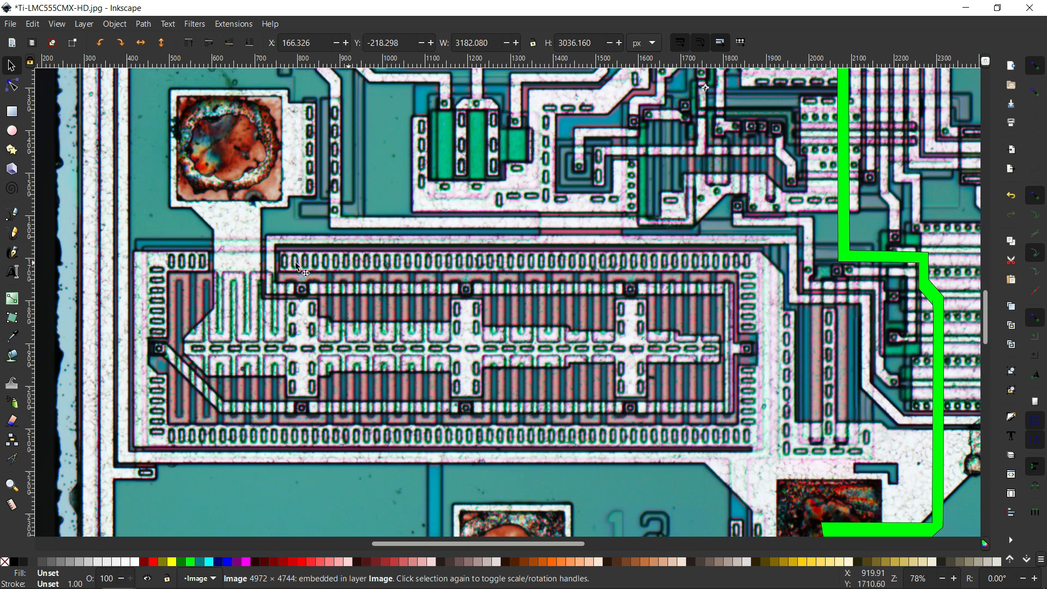
scroll(306, 329, down, 1)
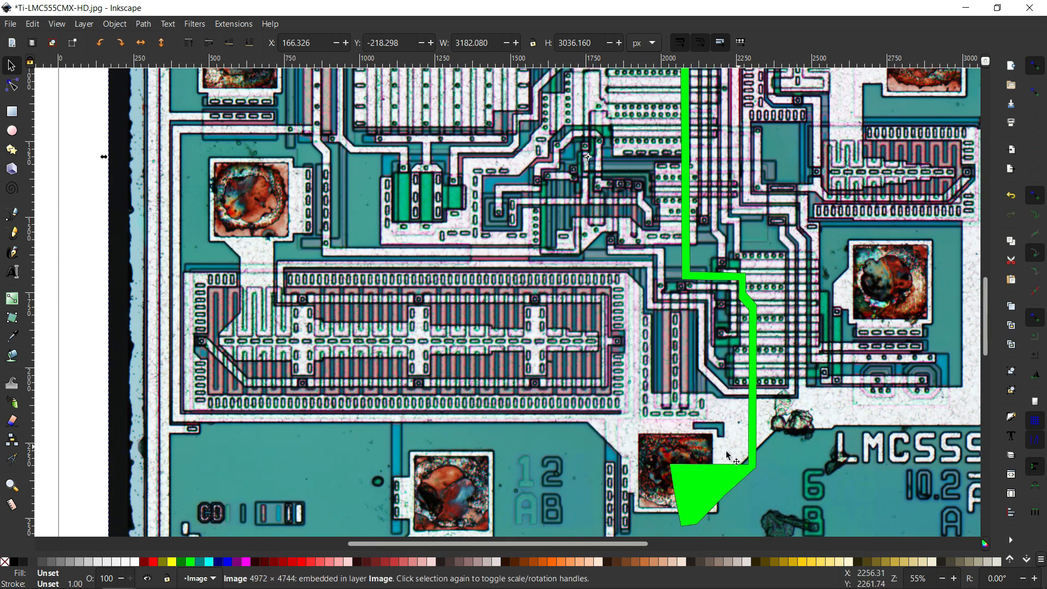
click(694, 498)
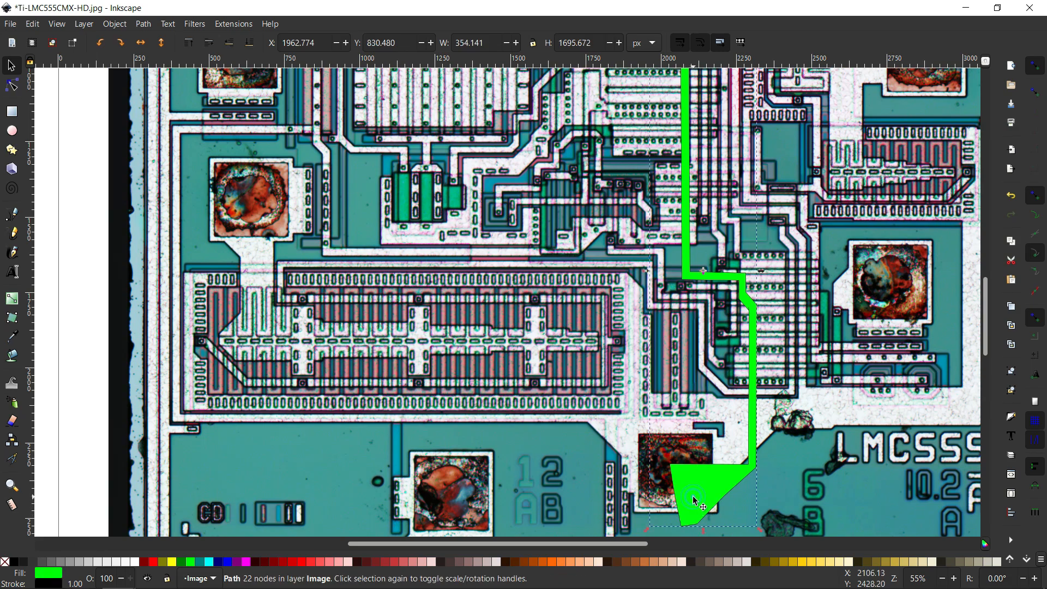
key(ctrl+z)
key(ctrl+z)
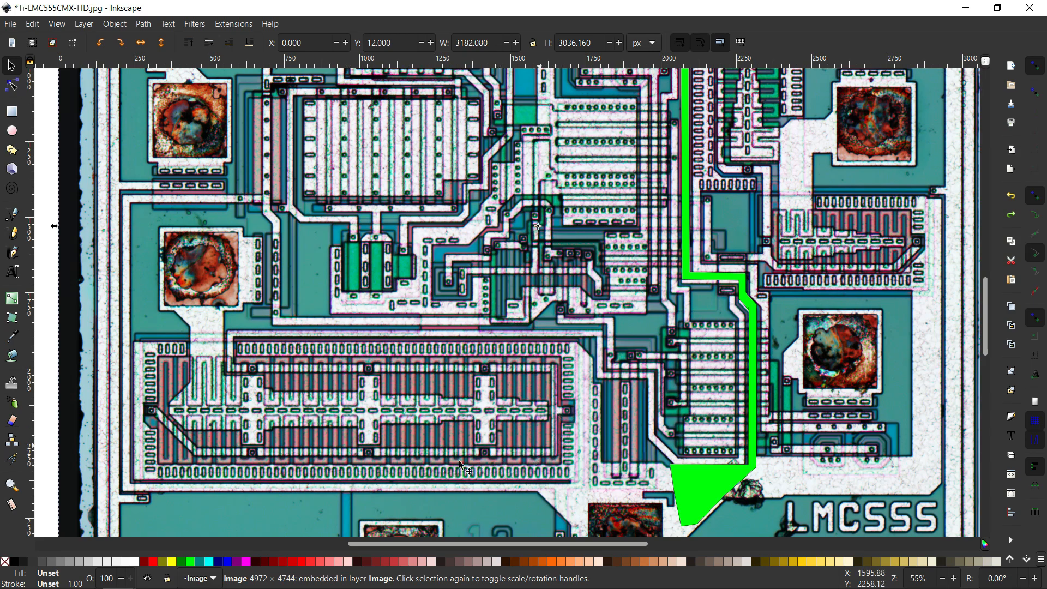
Trace the inner edge of the metal loop inside the large lower-left transistor, from its upper-left corner clockwise to the lower-left bend.
scroll(225, 427, up, 2)
scroll(225, 427, down, 2)
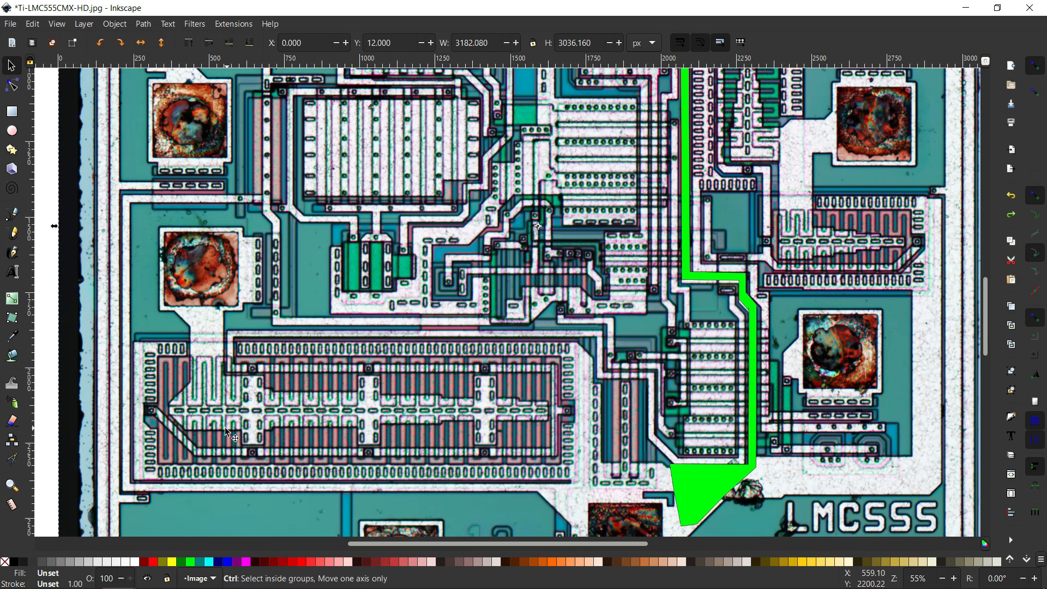
ctrl+scroll(225, 427, up, 2)
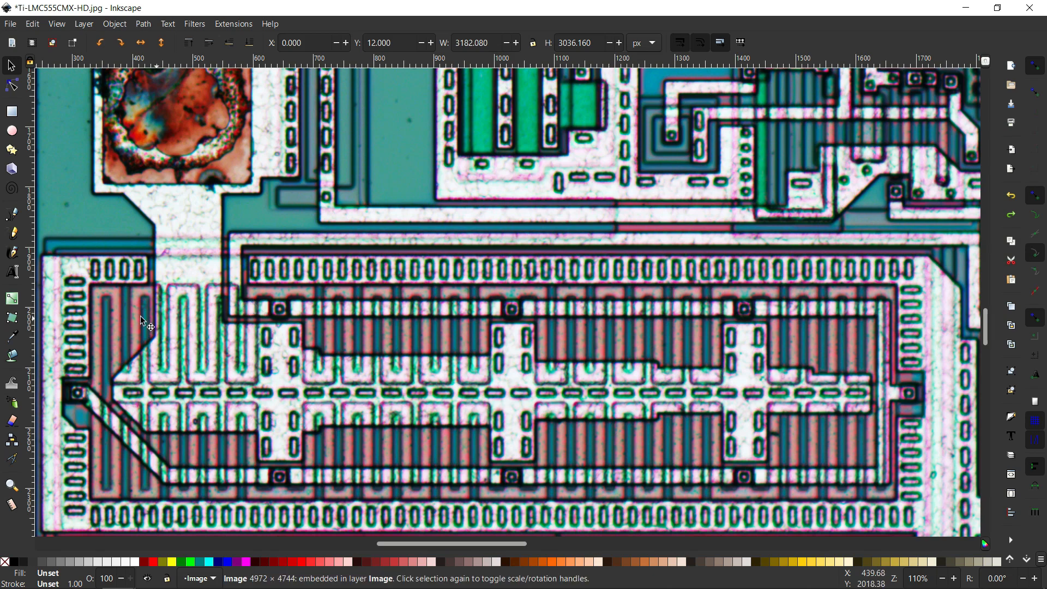
click(21, 219)
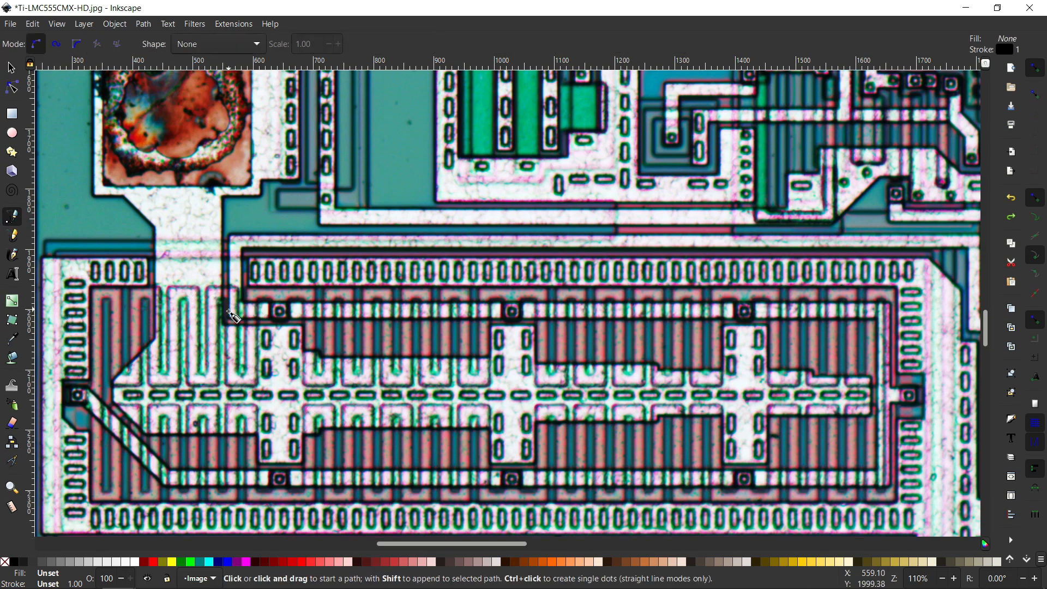
click(230, 317)
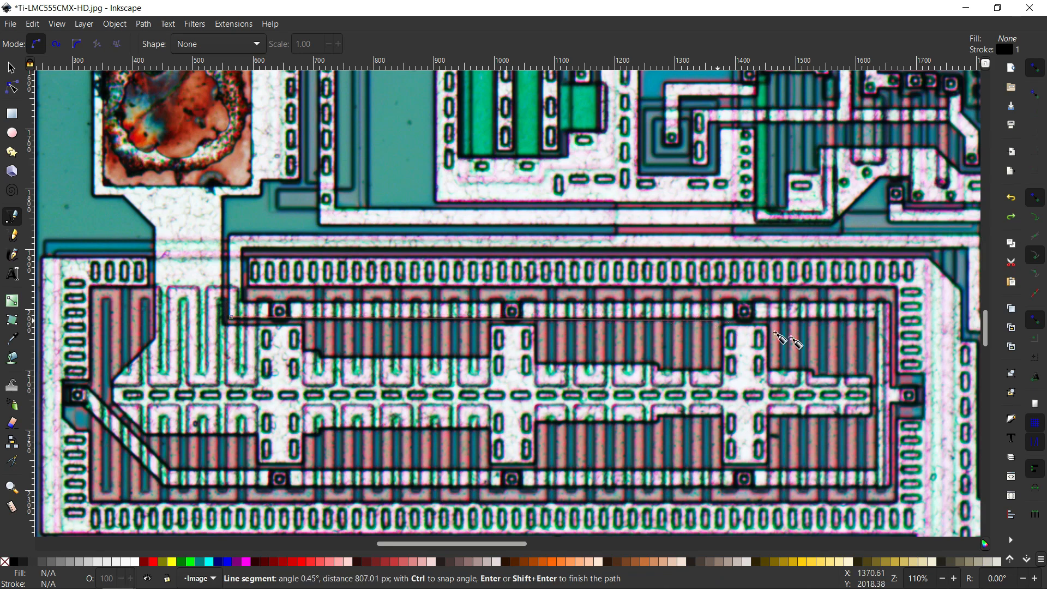
click(877, 318)
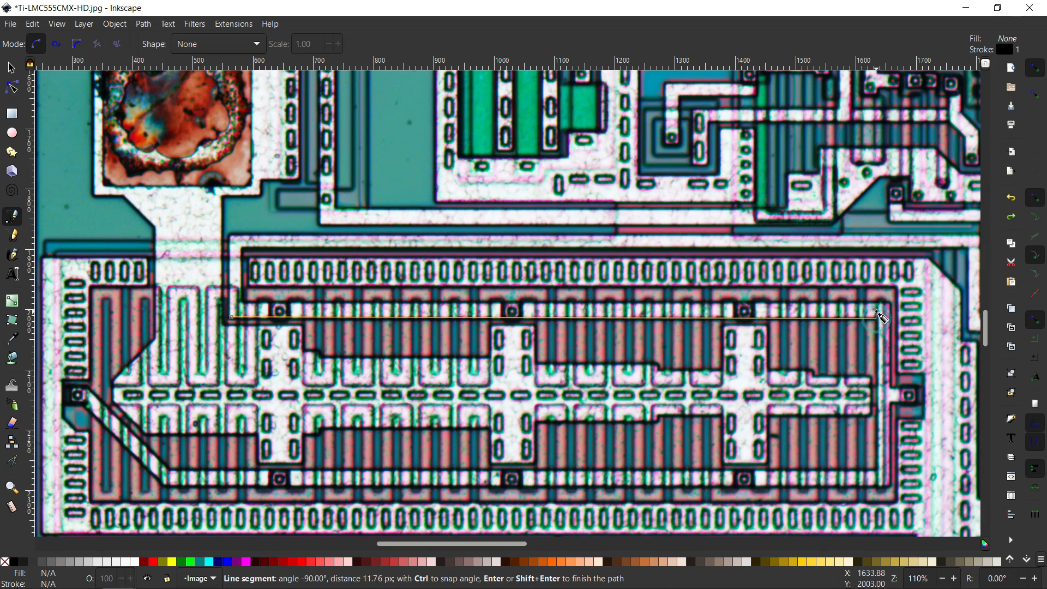
click(877, 468)
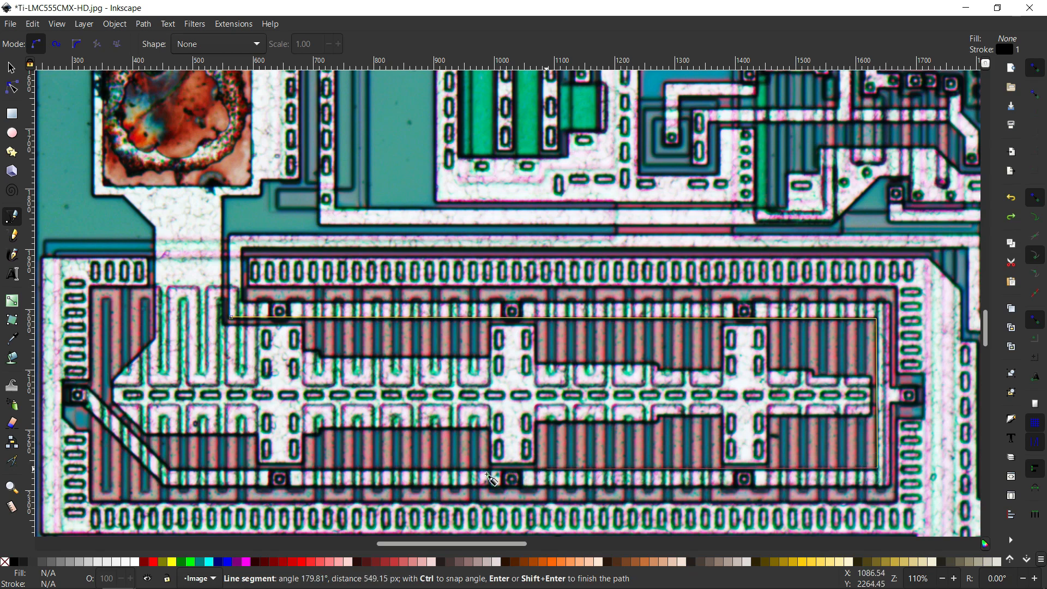
click(171, 468)
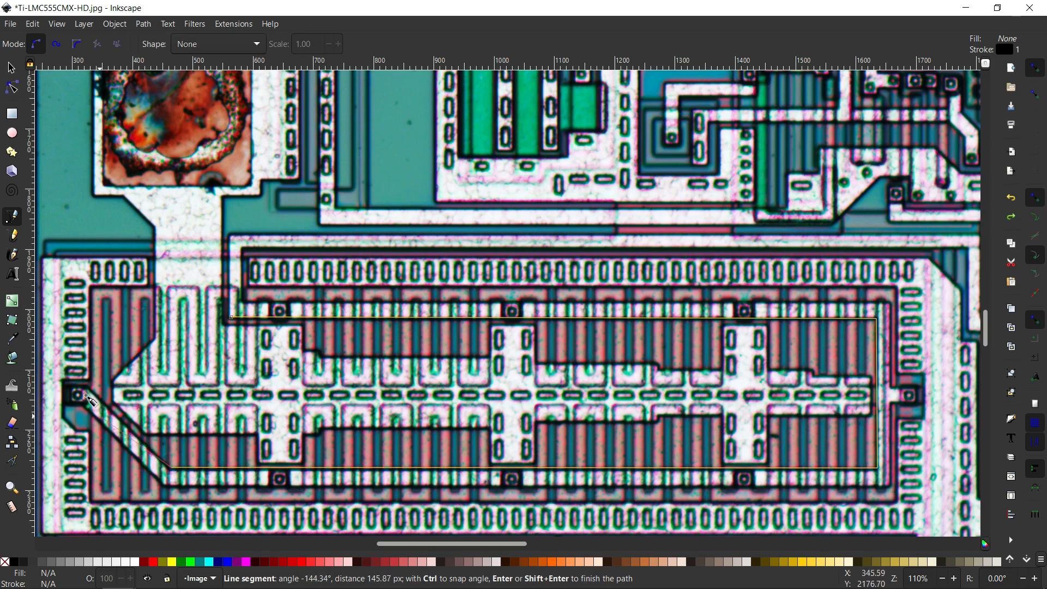
Complete the loop's outline around its side contacts and outer edge, and fill the closed shape with dark olive brown.
click(83, 388)
click(66, 388)
click(65, 408)
click(88, 408)
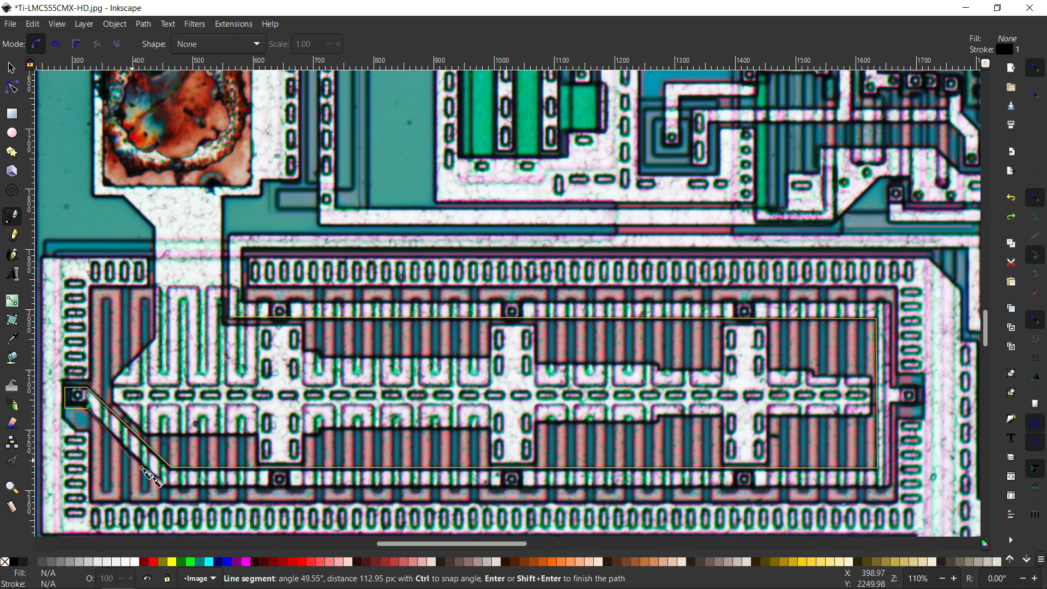
click(167, 484)
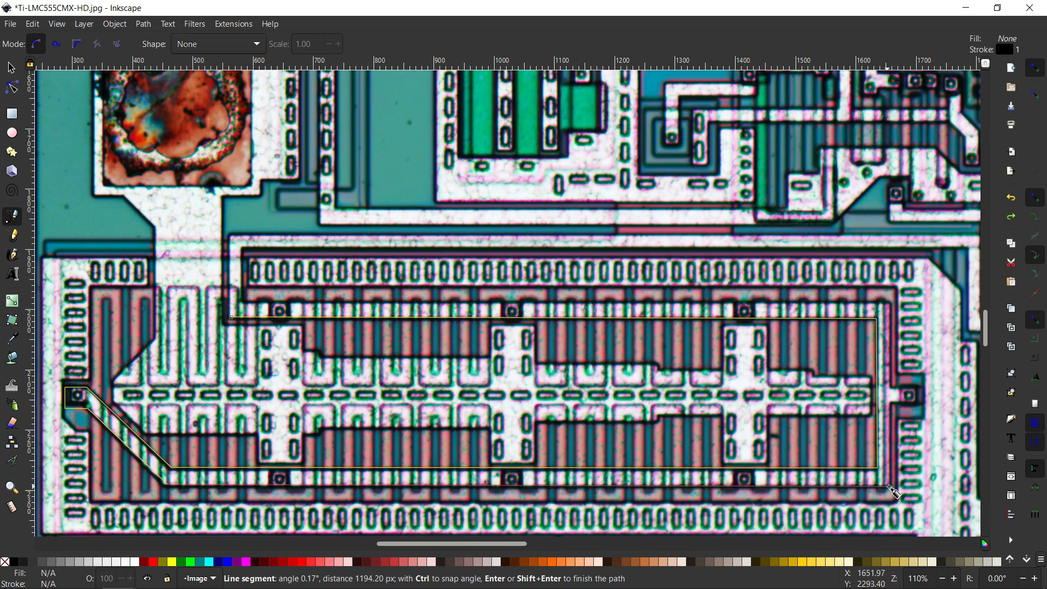
click(950, 562)
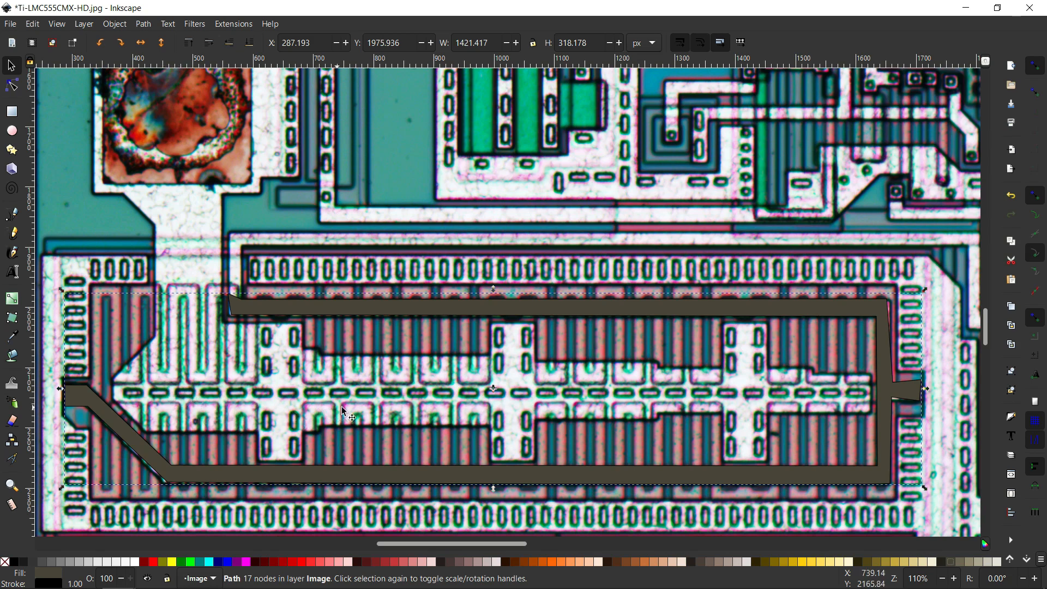
Deselect the dark olive loop shape and switch to the browser to view the whole C555_Internal_Circuit.svg schematic.
click(809, 313)
click(741, 385)
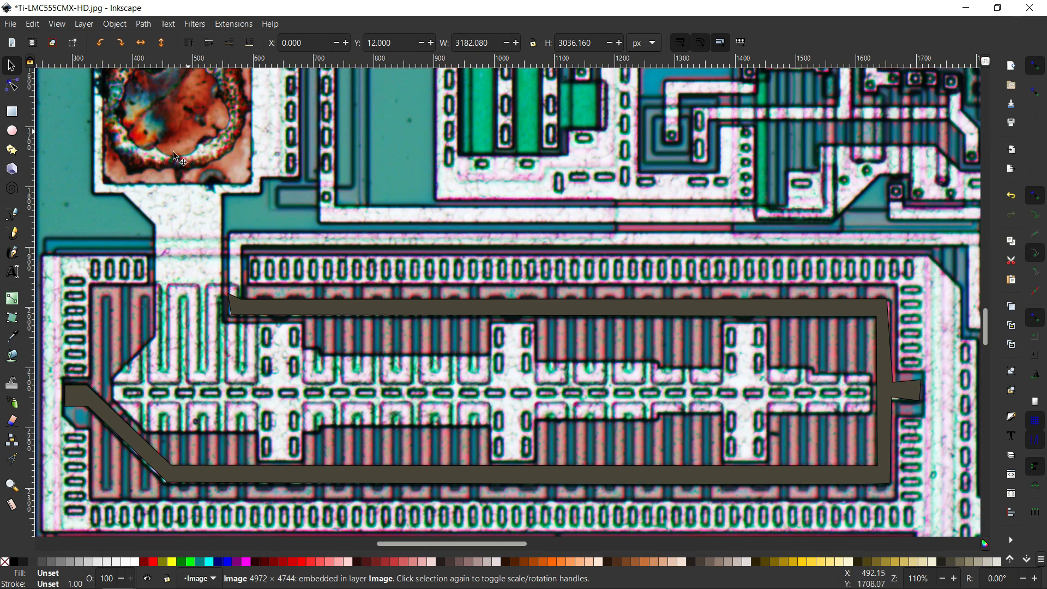
scroll(211, 199, down, 2)
ctrl+scroll(251, 294, down, 1)
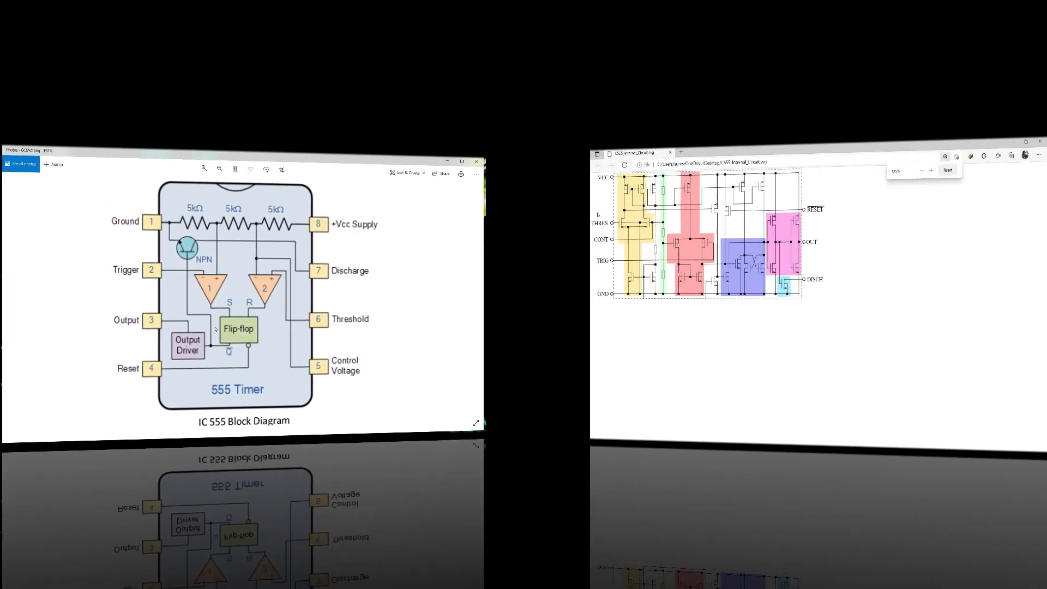
scroll(224, 233, down, 1)
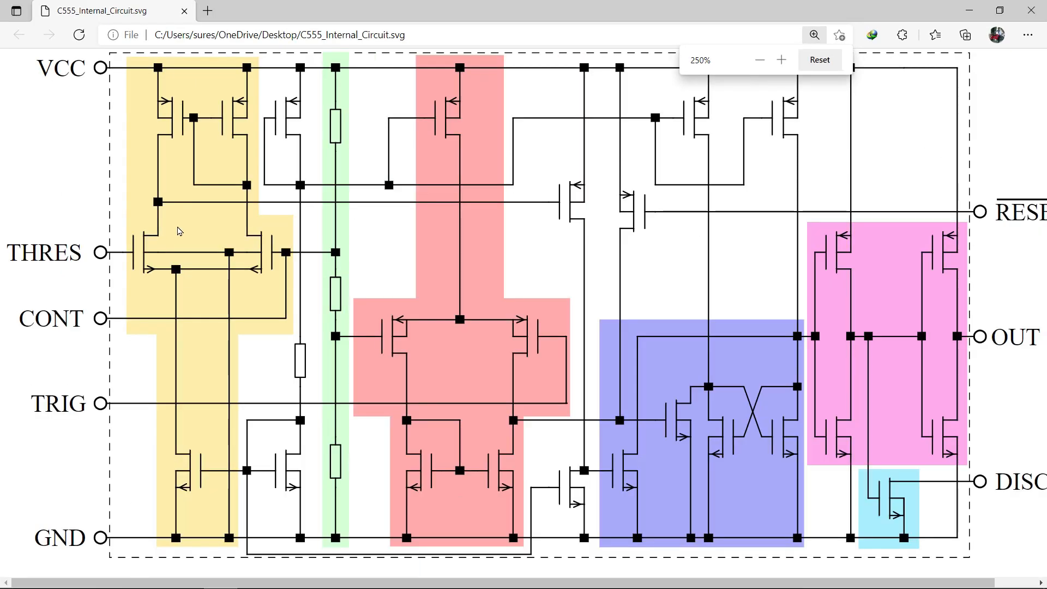
scroll(180, 234, down, 1)
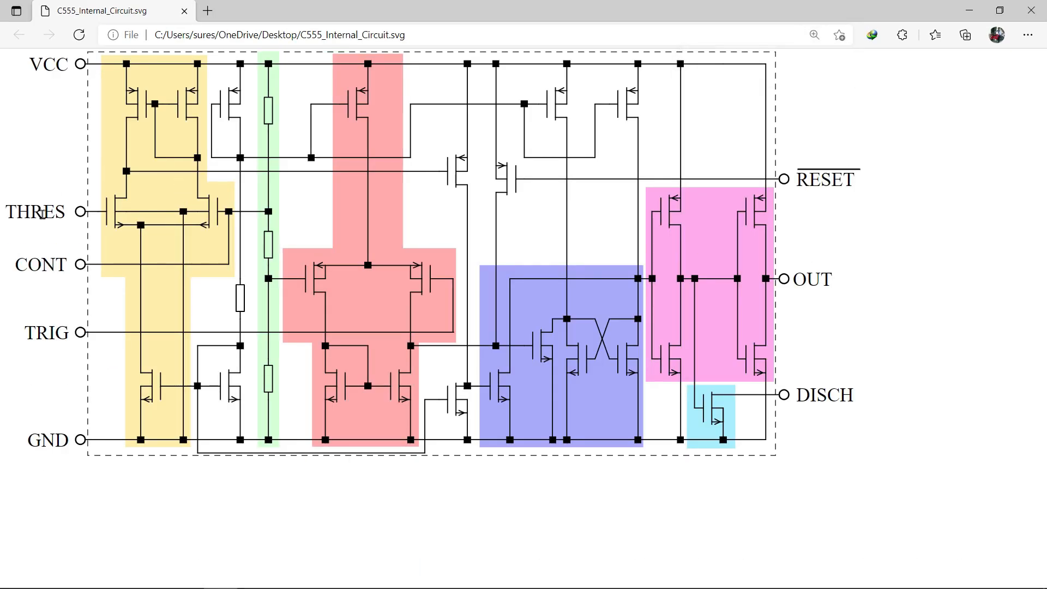
Examine the THRES, CONT and TRIG inputs in the schematic and the yellow and red comparator blocks they lead into.
double_click(10, 212)
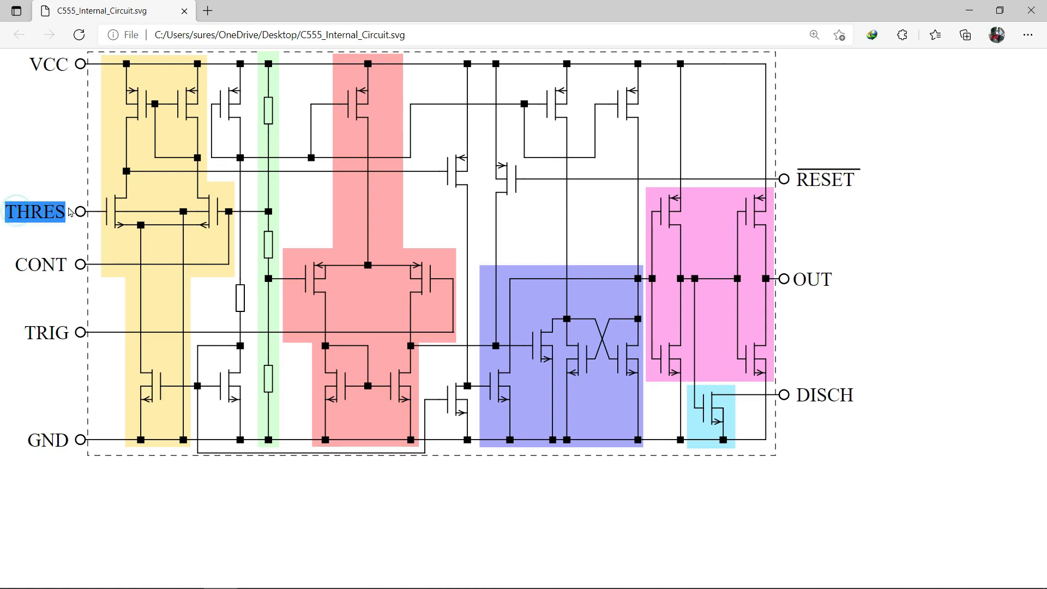
click(101, 209)
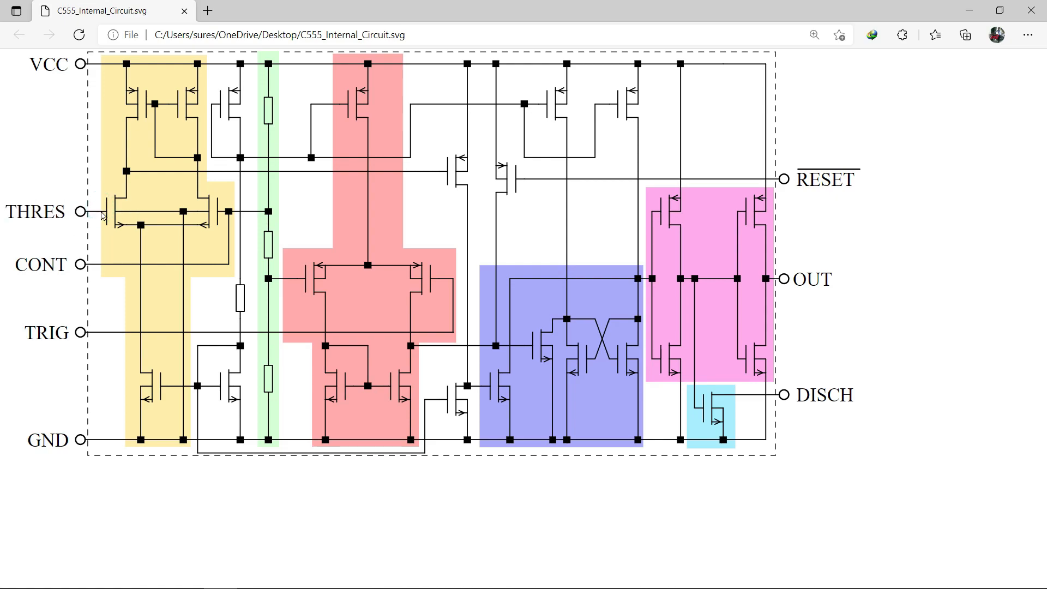
drag(18, 264, 173, 269)
click(62, 266)
click(45, 336)
double_click(32, 332)
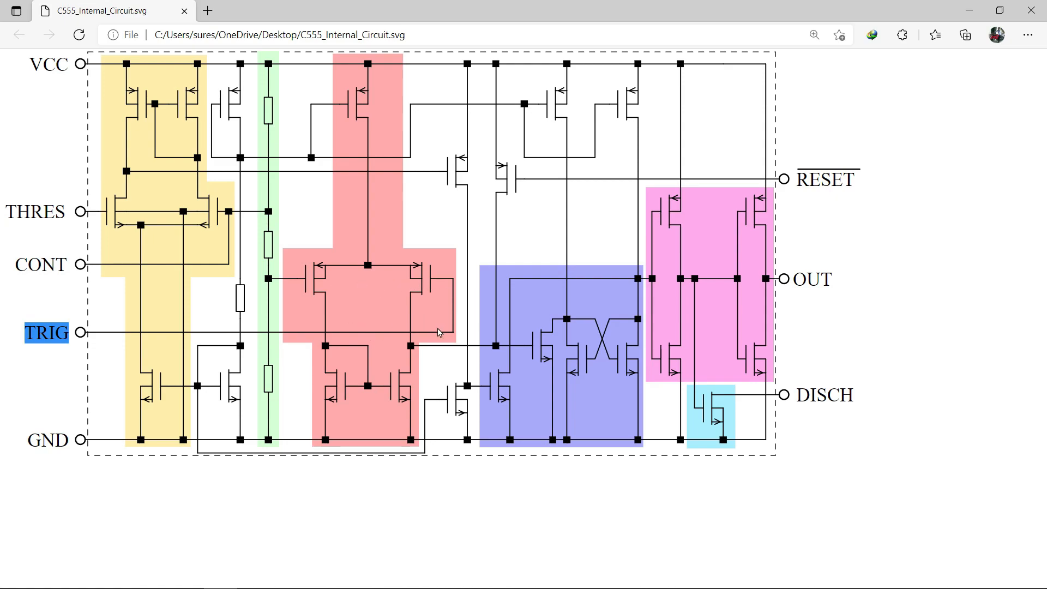
click(57, 334)
click(52, 272)
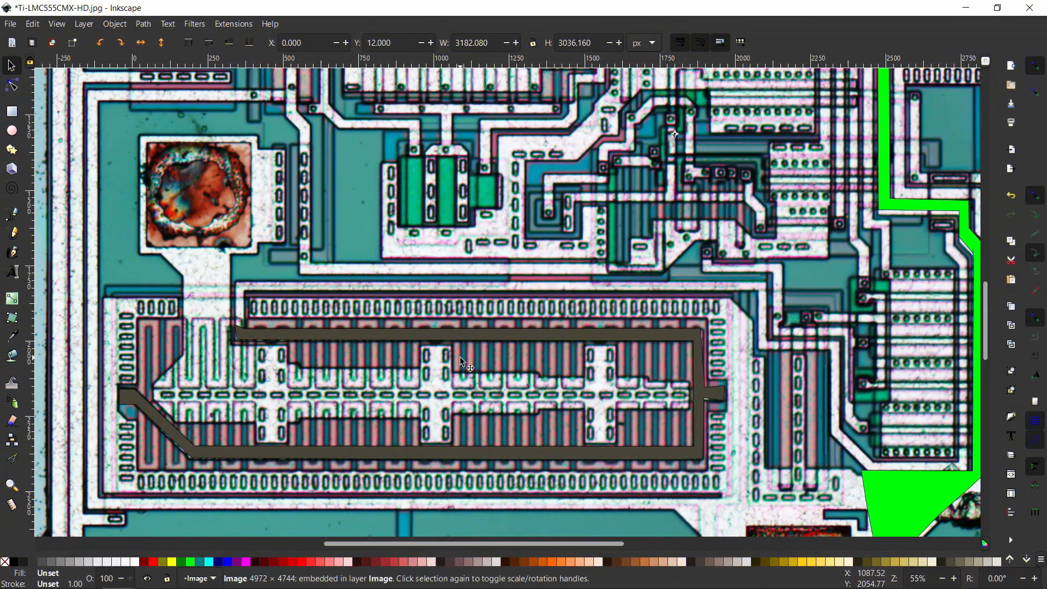
scroll(460, 358, down, 1)
scroll(321, 428, up, 1)
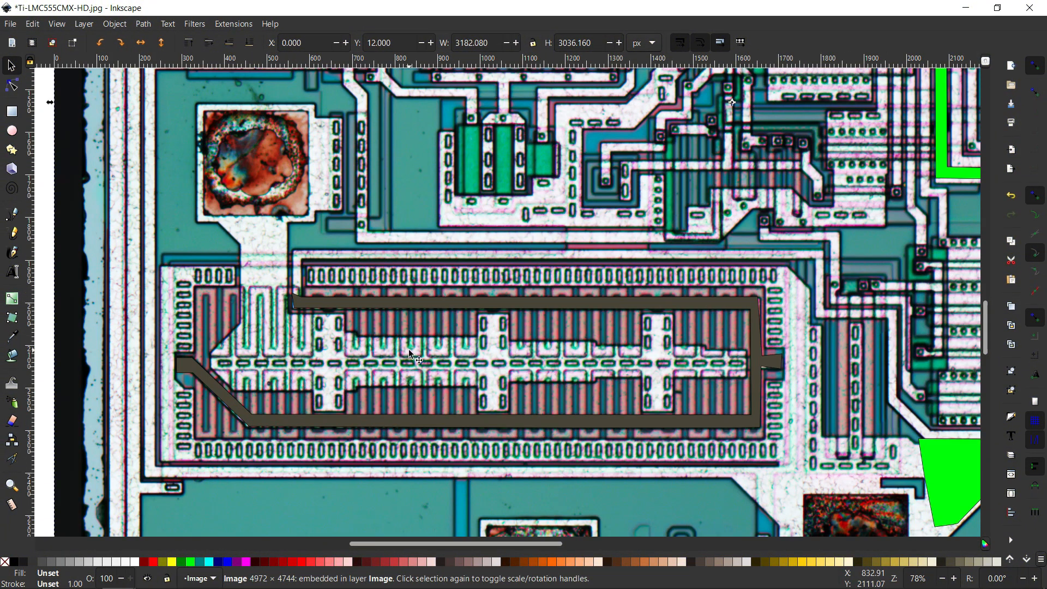
scroll(356, 373, down, 1)
scroll(325, 201, up, 1)
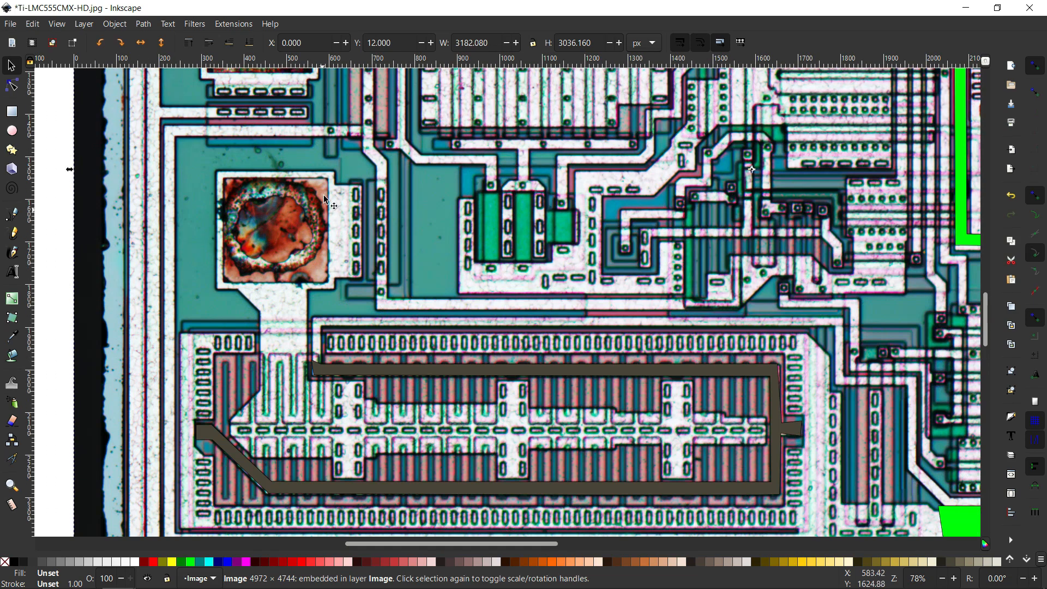